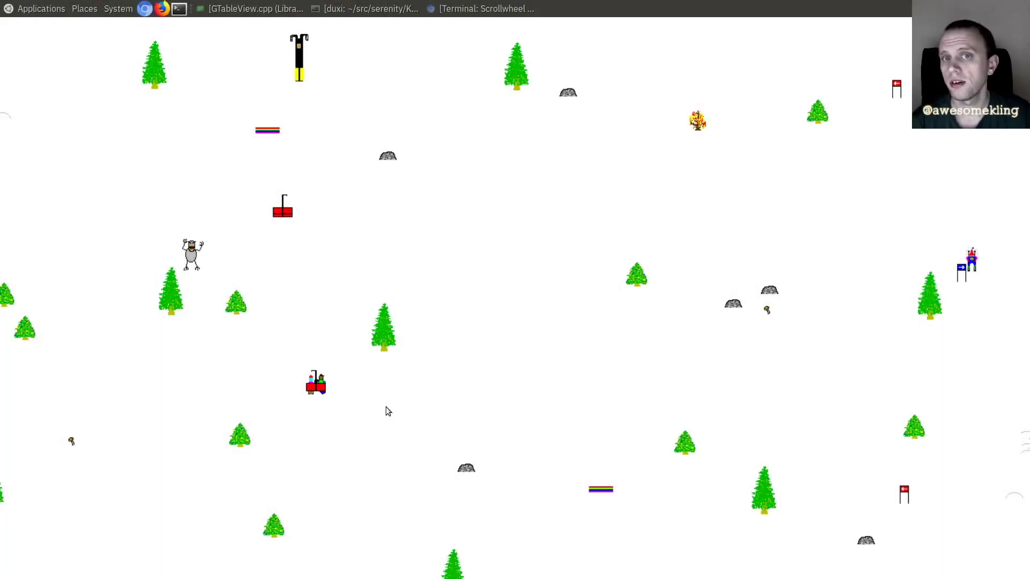
- Restore the GitHub issue #470 page in Chromium and highlight its title
left_click(483, 9)
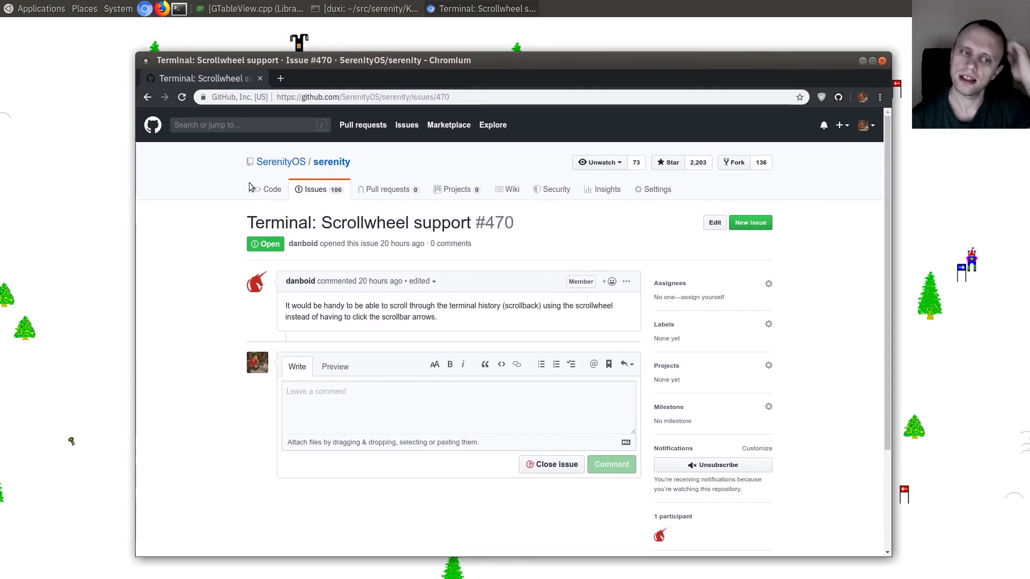
left_click_drag(247, 223, 396, 222)
left_click(240, 222)
left_click_drag(238, 218, 558, 215)
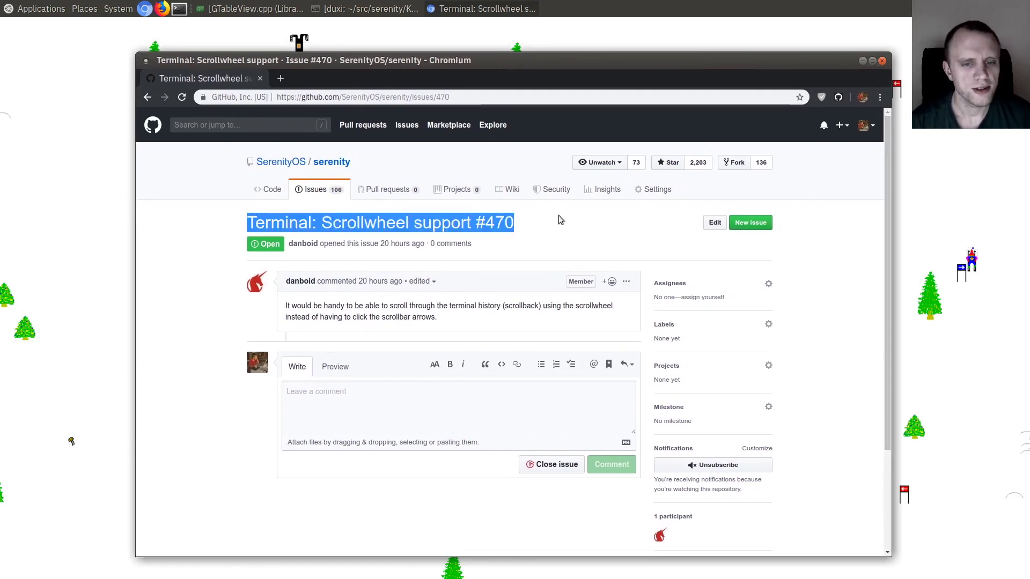
left_click(536, 247)
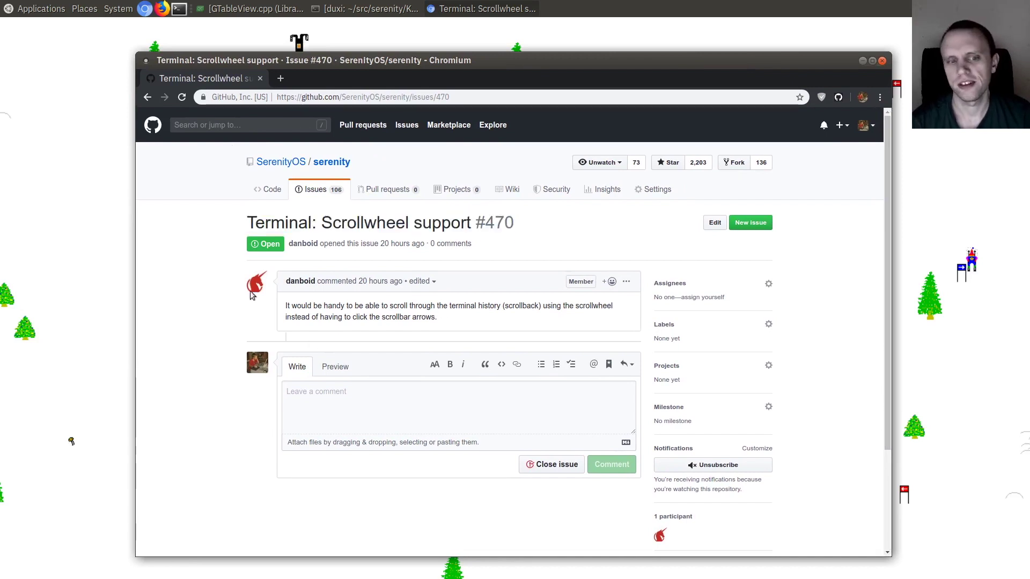
- Highlight the issue's comment text and reposition the browser window
left_click_drag(284, 304, 441, 317)
left_click(496, 329)
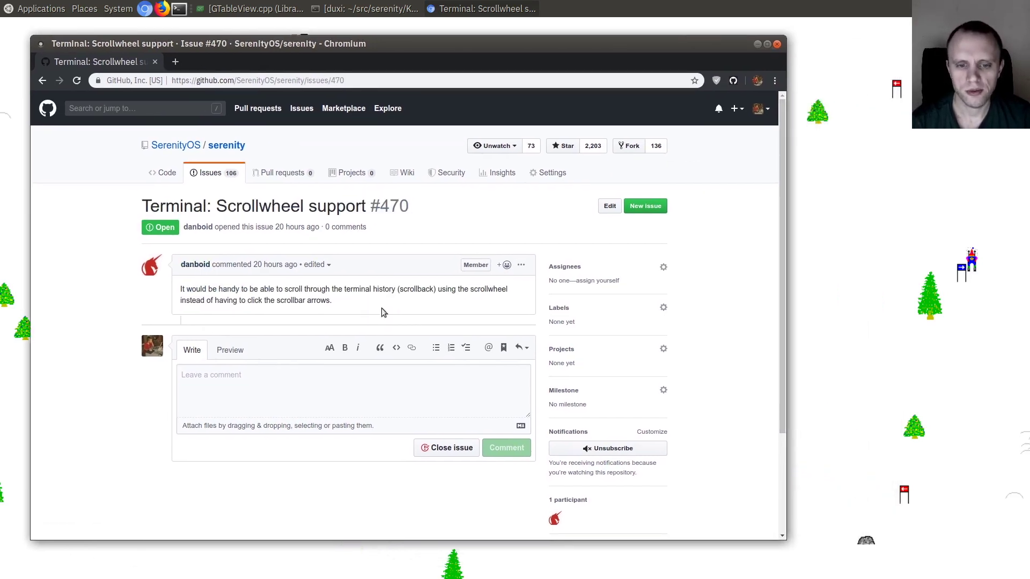
left_click_drag(505, 339, 573, 357)
left_click_drag(508, 262, 500, 244)
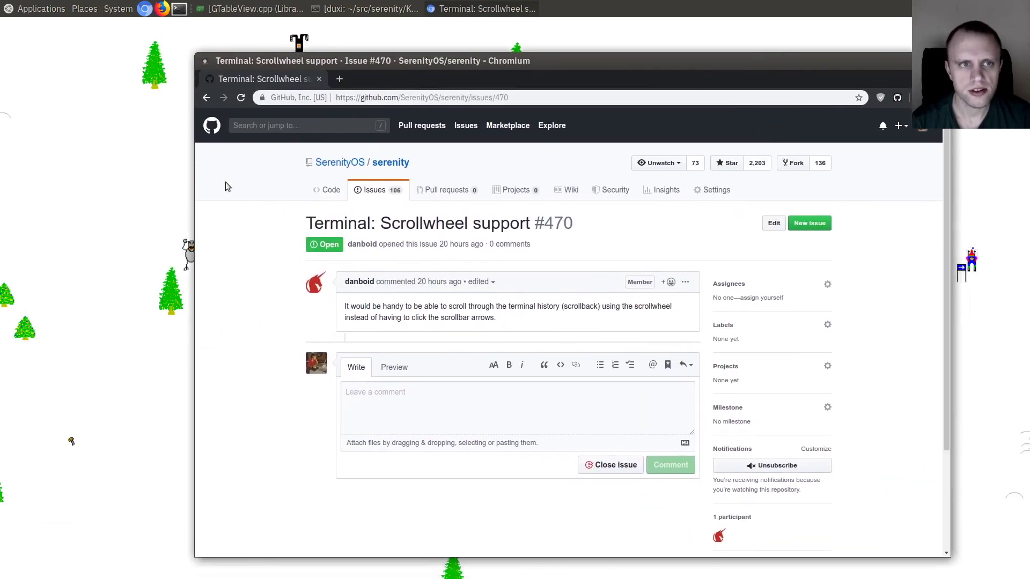
left_click(350, 14)
- Launch ./run in the host terminal to boot SerenityOS in QEMU
left_click_drag(289, 267, 330, 265)
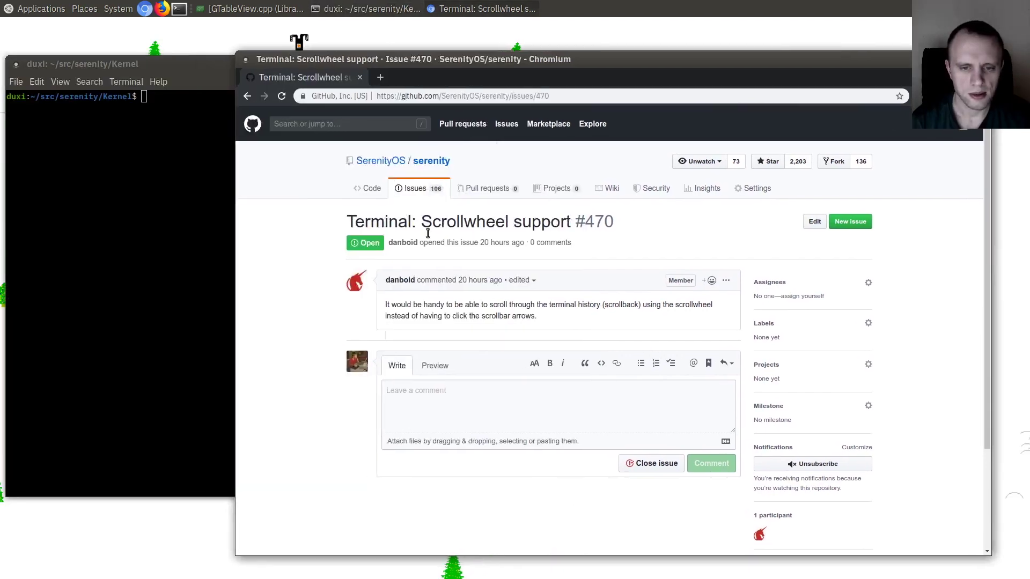
left_click(175, 292)
type("./run")
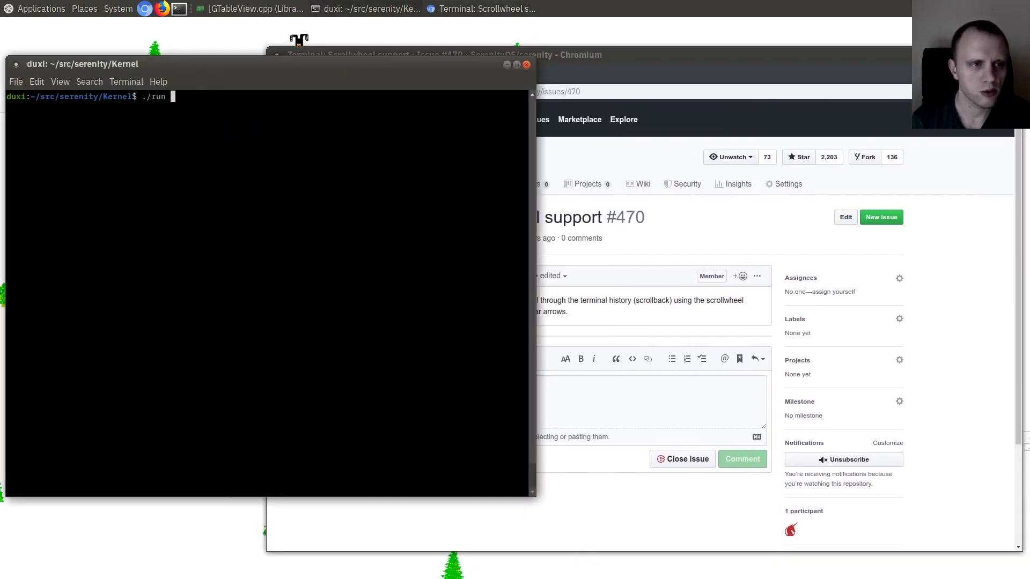
key("Return")
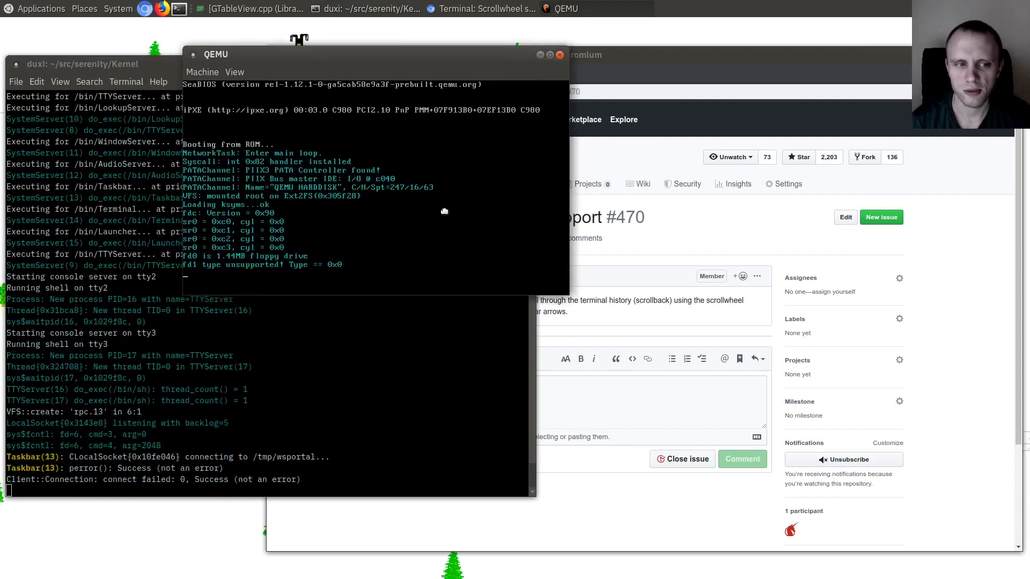
- Arrange the QEMU window and the SerenityOS Terminal window inside it
left_click(179, 288)
left_click(552, 104)
left_click_drag(591, 57, 491, 89)
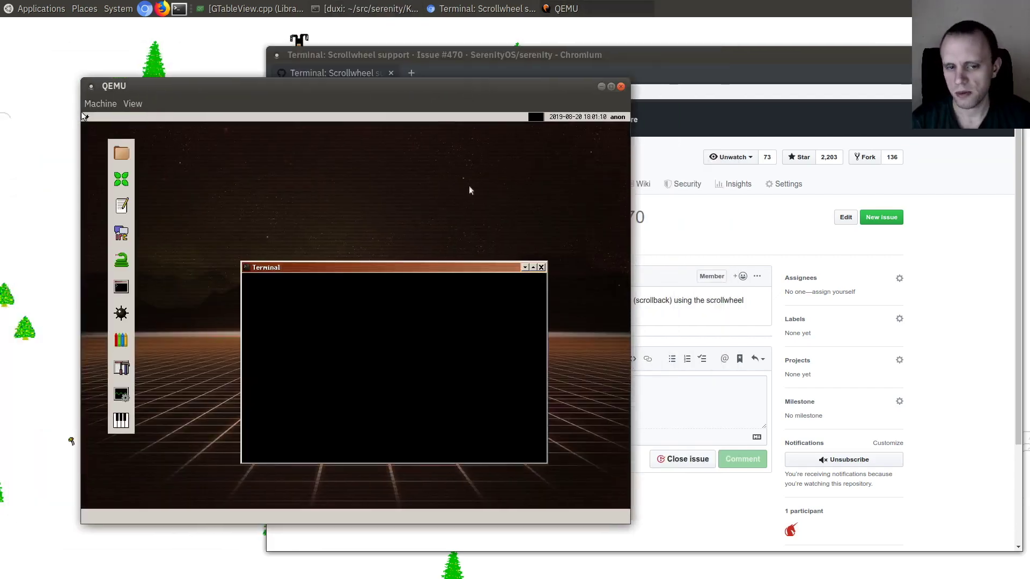
left_click(351, 314)
left_click_drag(448, 372, 415, 311)
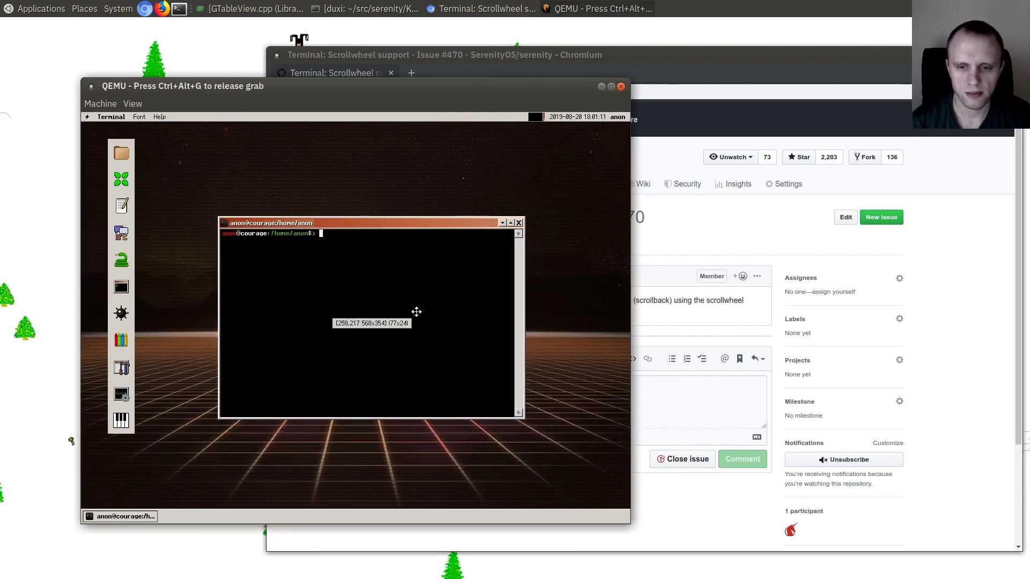
type("ls -l")
- Run ls -l three times in the SerenityOS Terminal
key("Return")
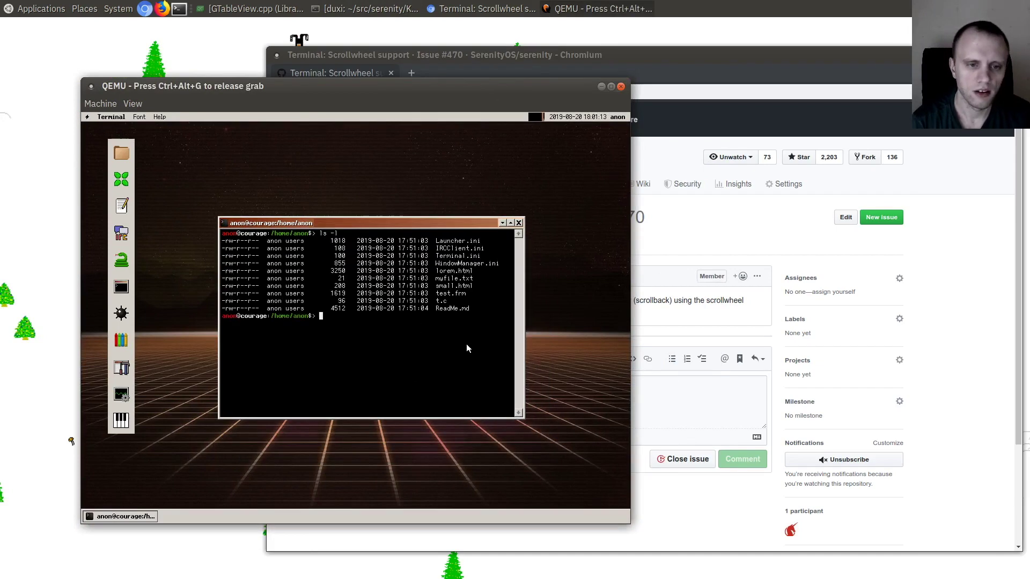
type(" ls -l")
key("Return")
type("ls -l")
key("Return")
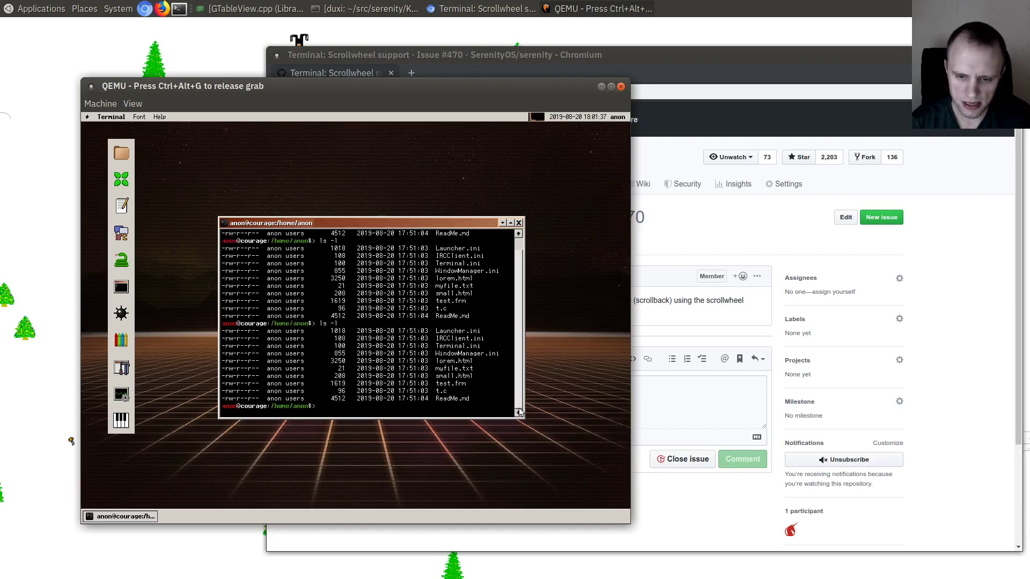
scroll(520, 409, "up", 1)
scroll(483, 378, "down", 1)
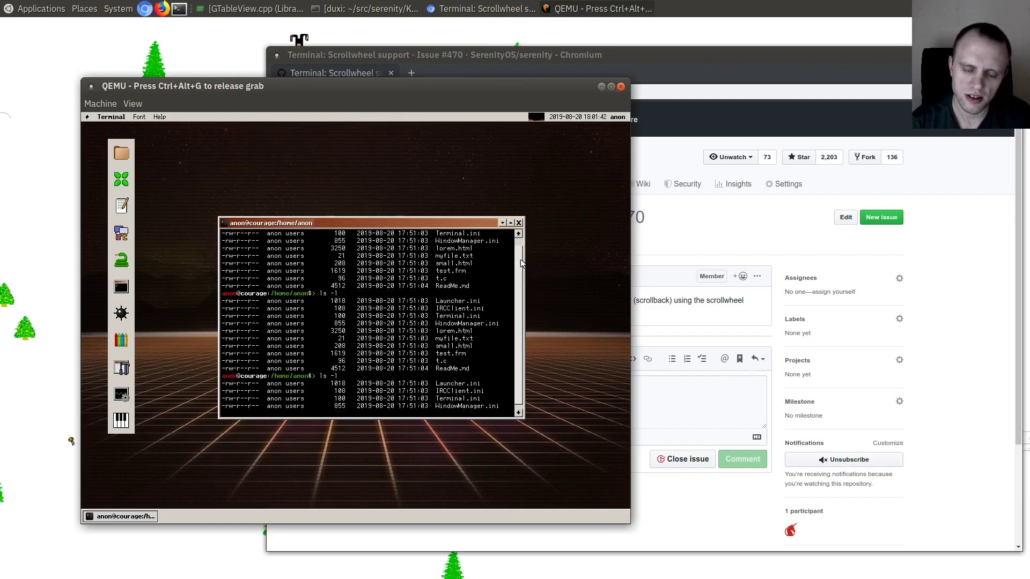
scroll(521, 266, "up", 2)
scroll(521, 260, "down", 2)
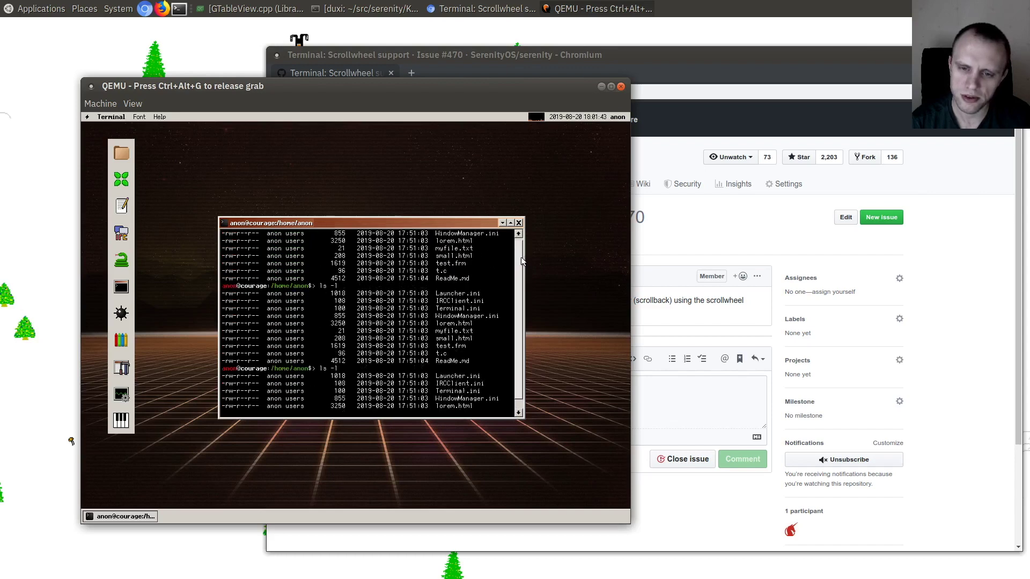
scroll(510, 260, "down", 1)
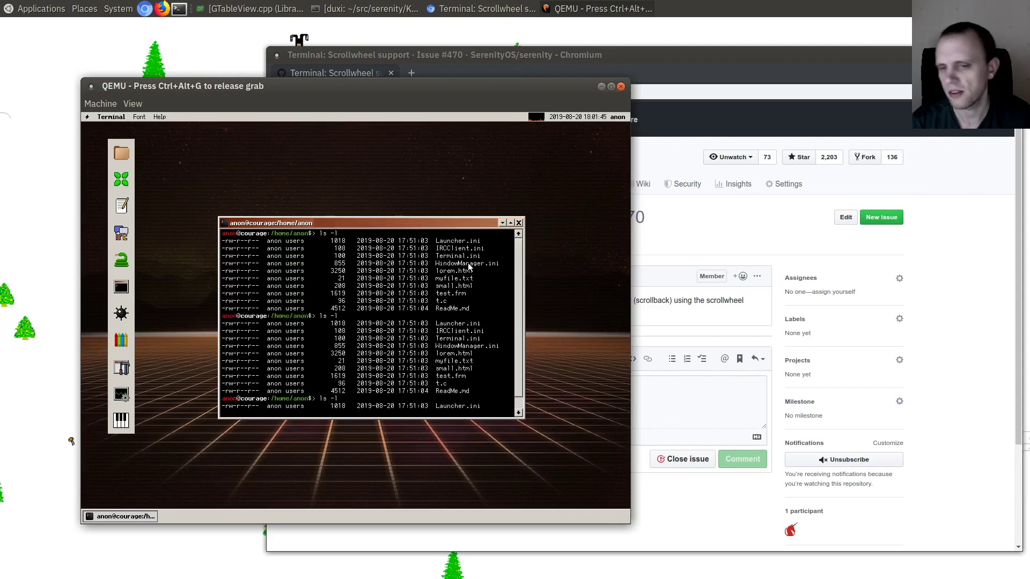
- Release the QEMU grab, raise Qt Creator, close main.cpp and restore its window
key("ctrl+alt+g")
left_click(266, 7)
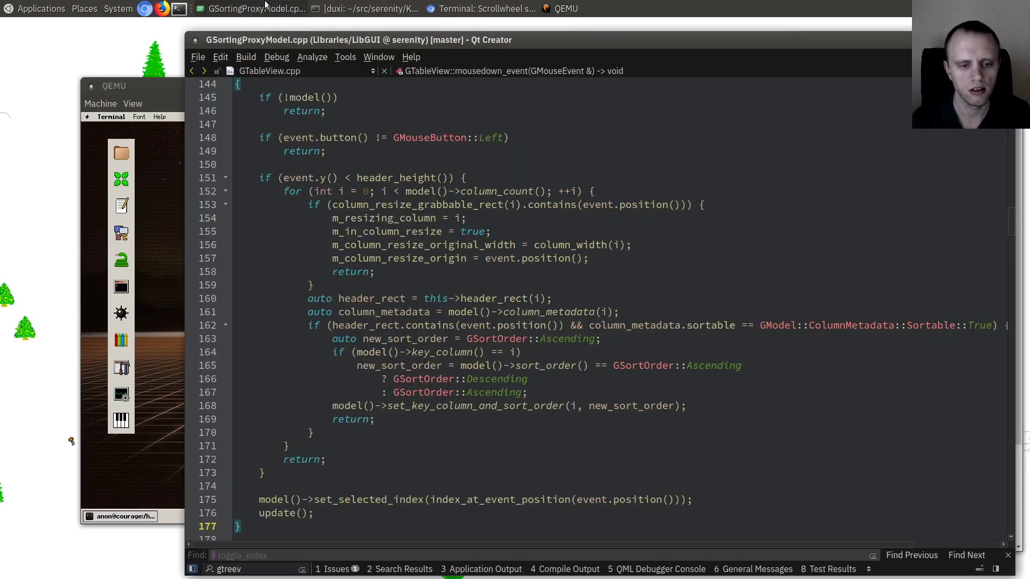
key("alt+Left")
key("alt+Left")
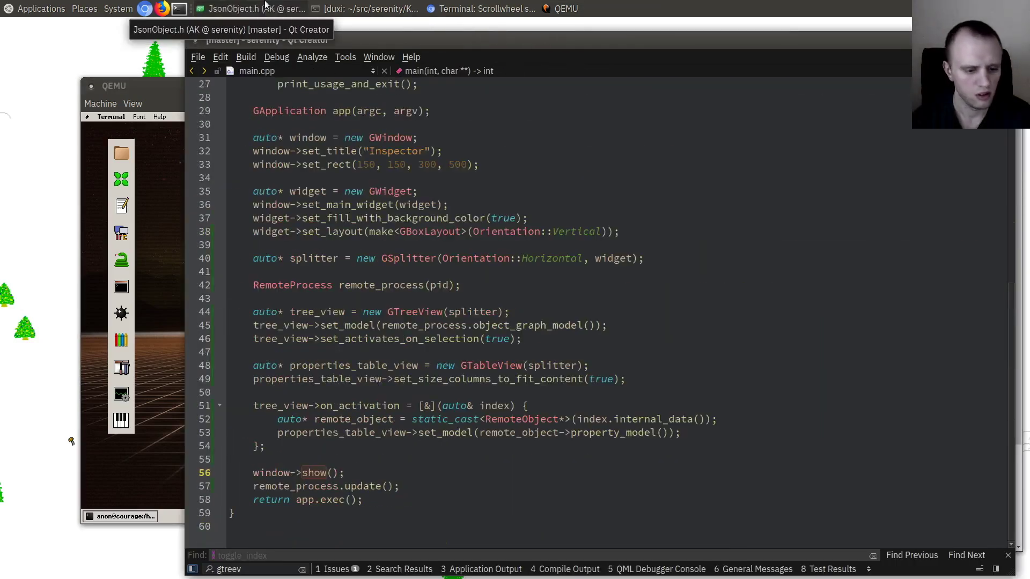
key("ctrl+w")
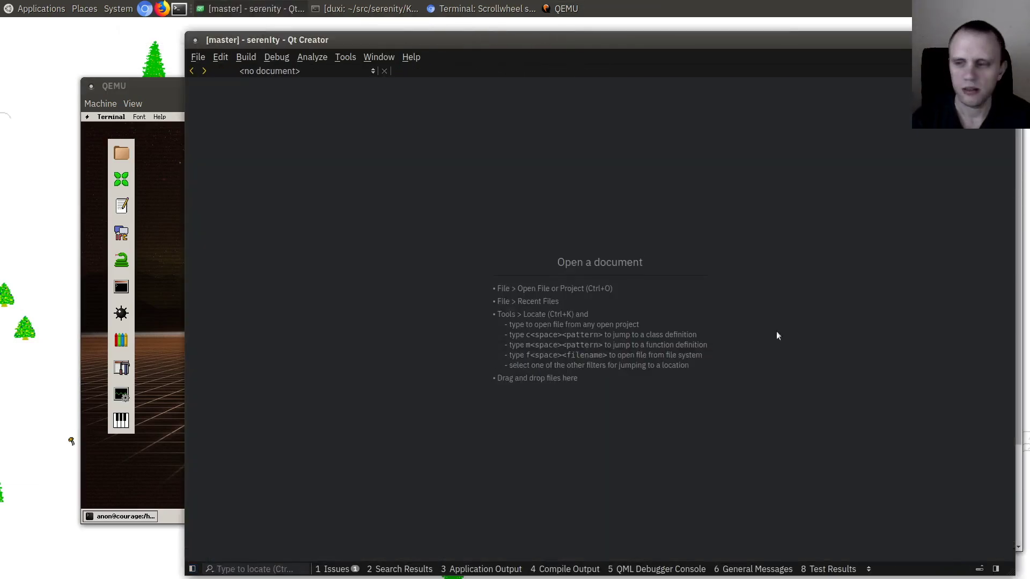
key("alt+F10")
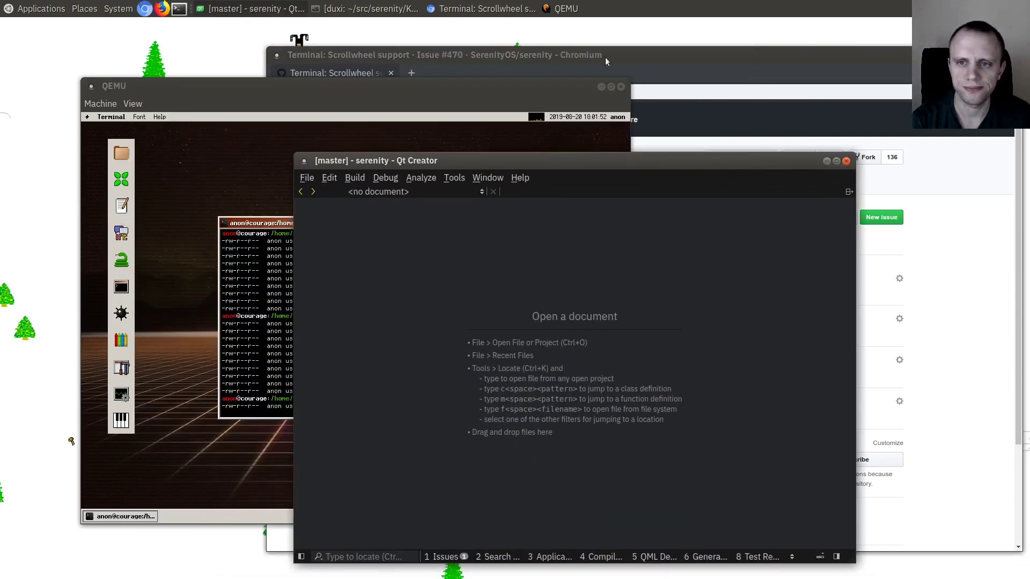
left_click_drag(641, 295, 402, 297)
- Open TerminalWidget.h through the Ctrl+K locator
key("ctrl+k")
type("termi")
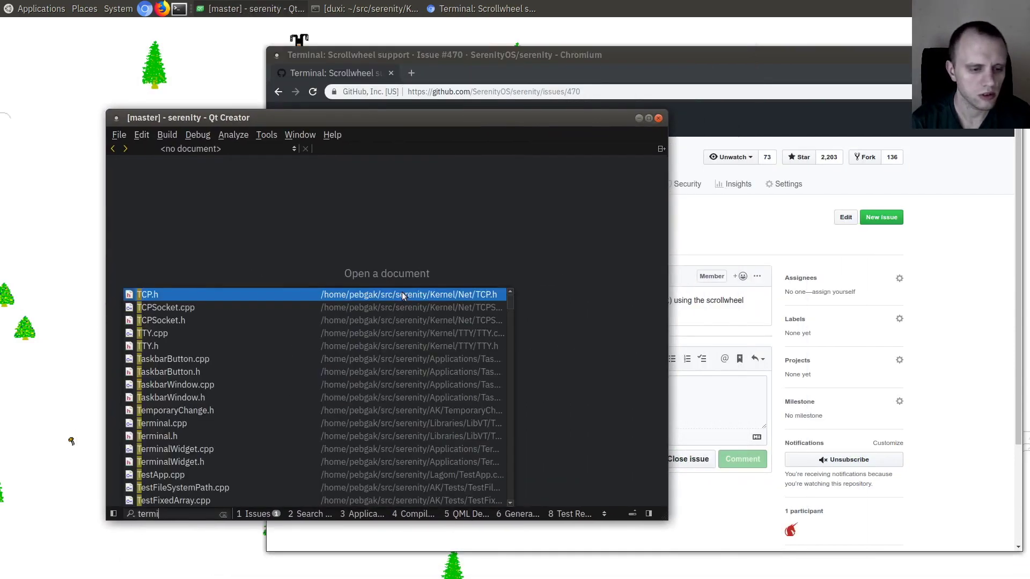
type("nal")
key("Down")
key("Down")
key("Down")
key("Return")
scroll(401, 292, "up", 5)
scroll(401, 293, "up", 3)
scroll(373, 309, "down", 4)
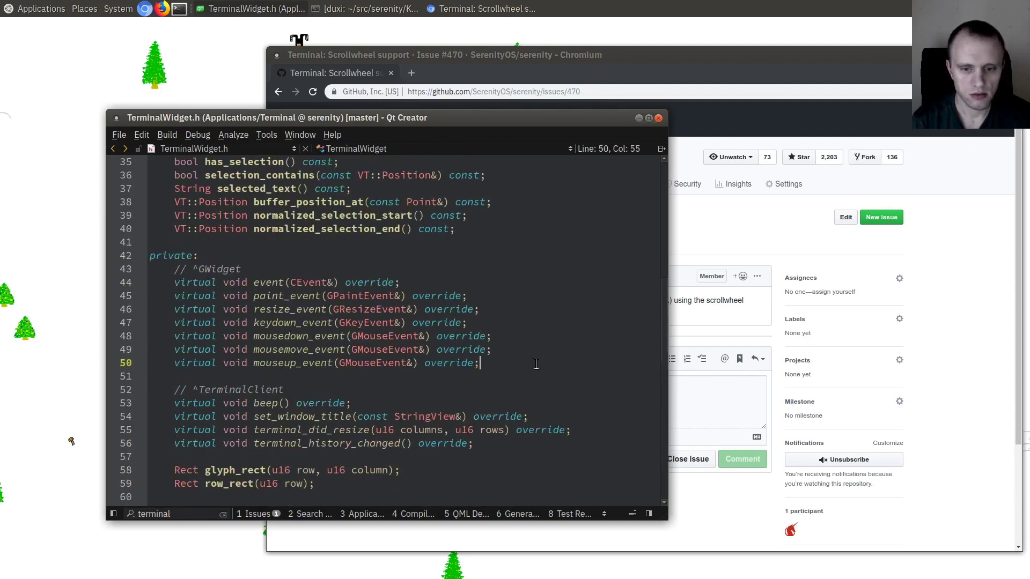
- Declare 'virtual void mousewheel_event(GMouseEvent&) override;' after mouseup_event and check its usages
key("Return")
type("irtual void ")
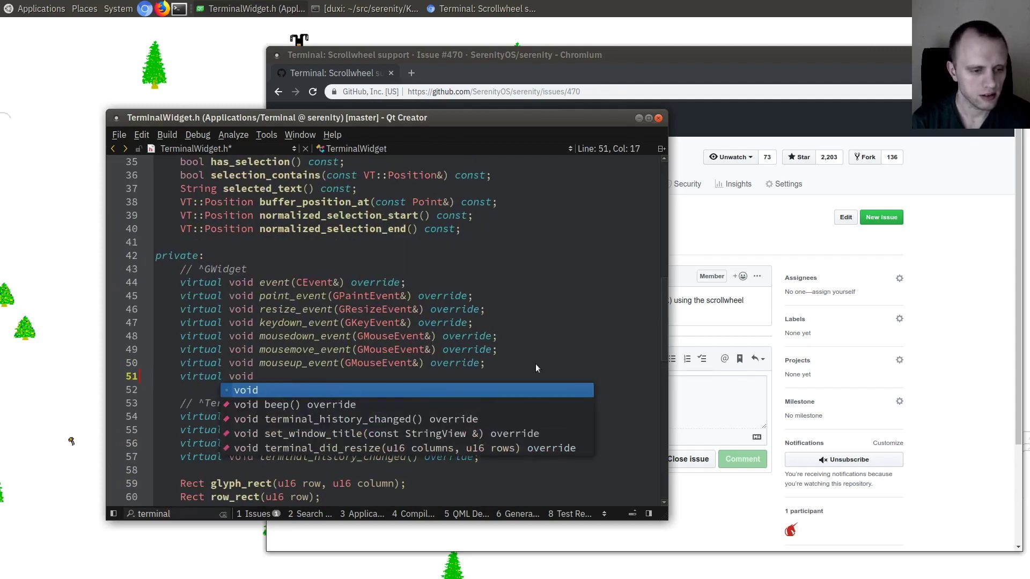
type("mousewhe")
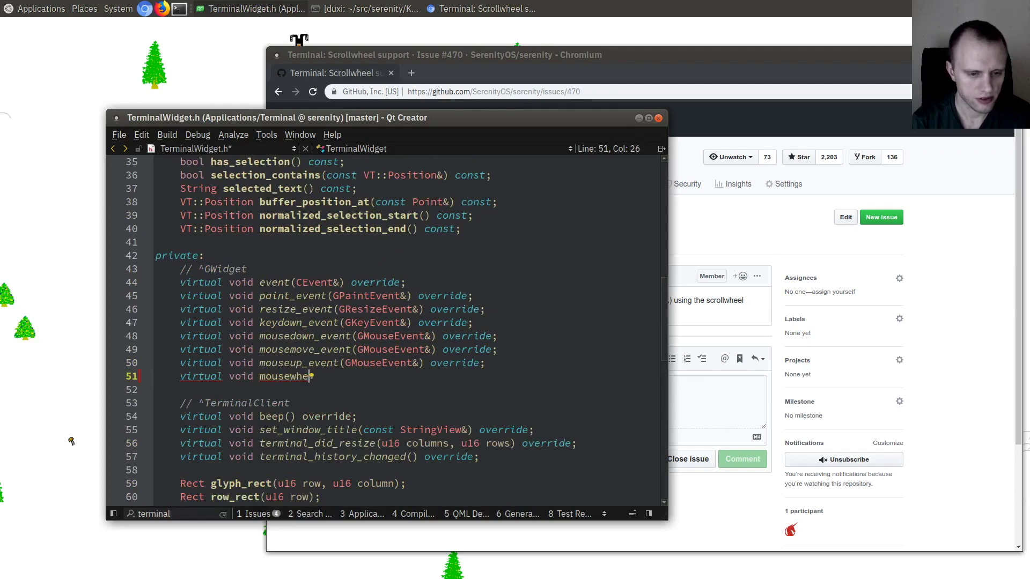
type("nt(eve")
type("MouseEvent")
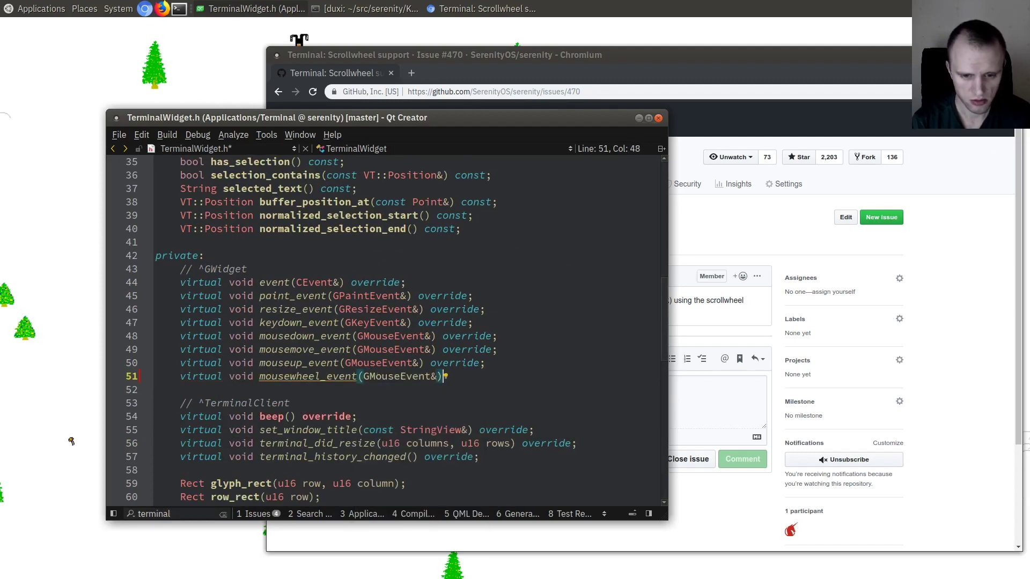
type("&) override;")
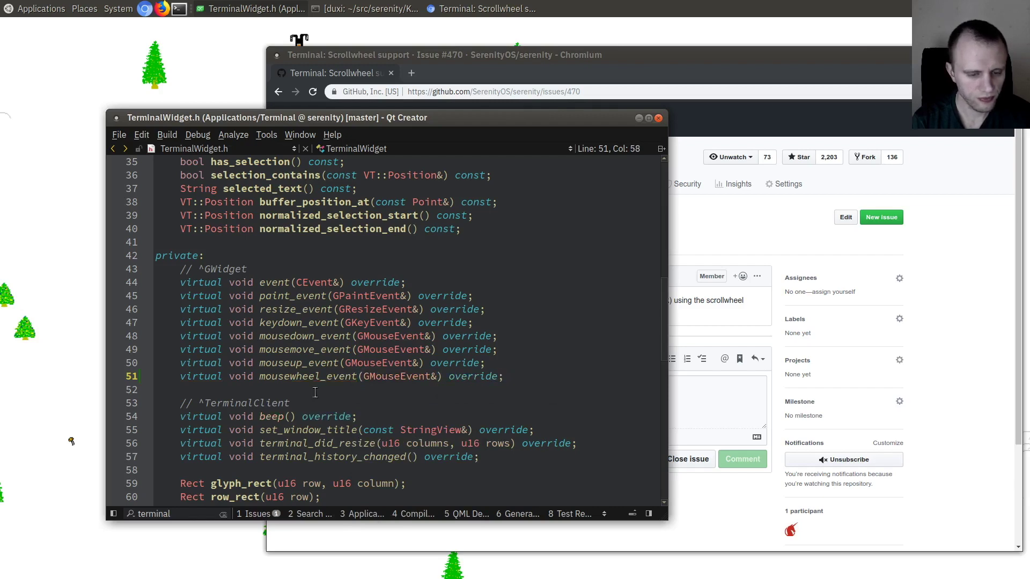
left_click(260, 376)
scroll(265, 394, "down", 1)
key("ctrl+shift+u")
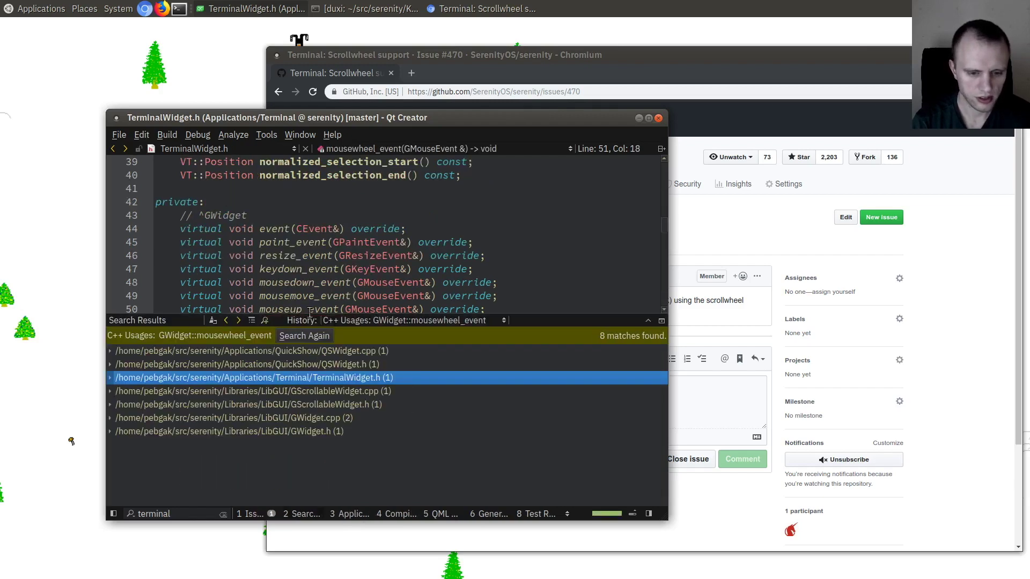
key("Escape")
key("ctrl+k")
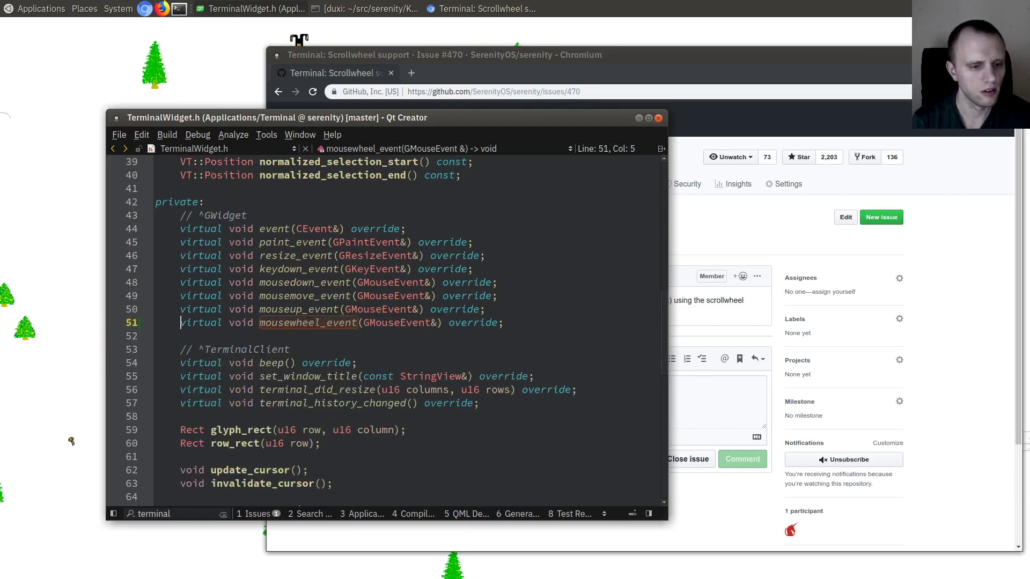
- Open TerminalWidget.cpp and add blank lines after the mouseup_event handler
key("Down")
key("Down")
key("Down")
key("Return")
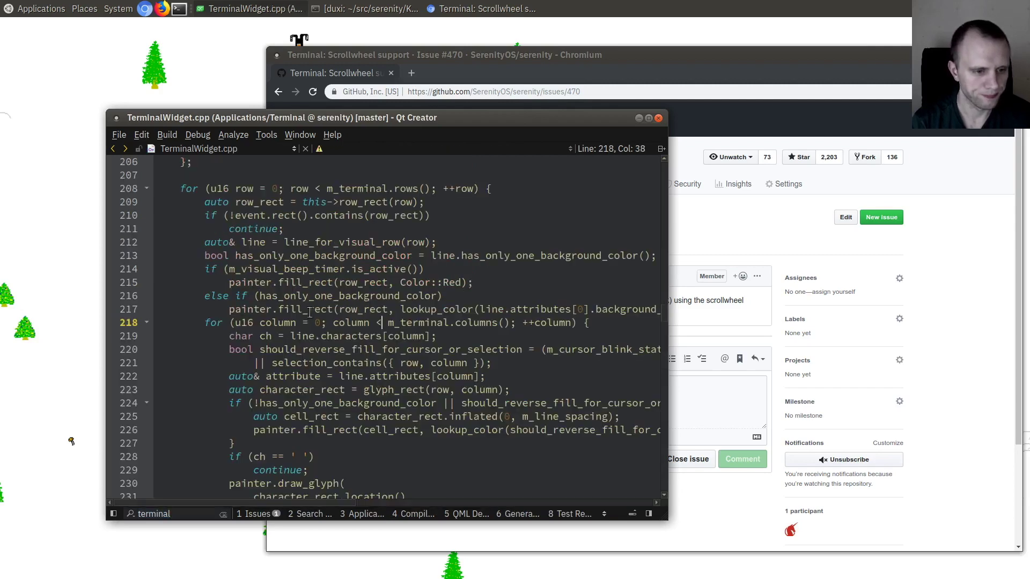
key("ctrl+f")
type("::mouse")
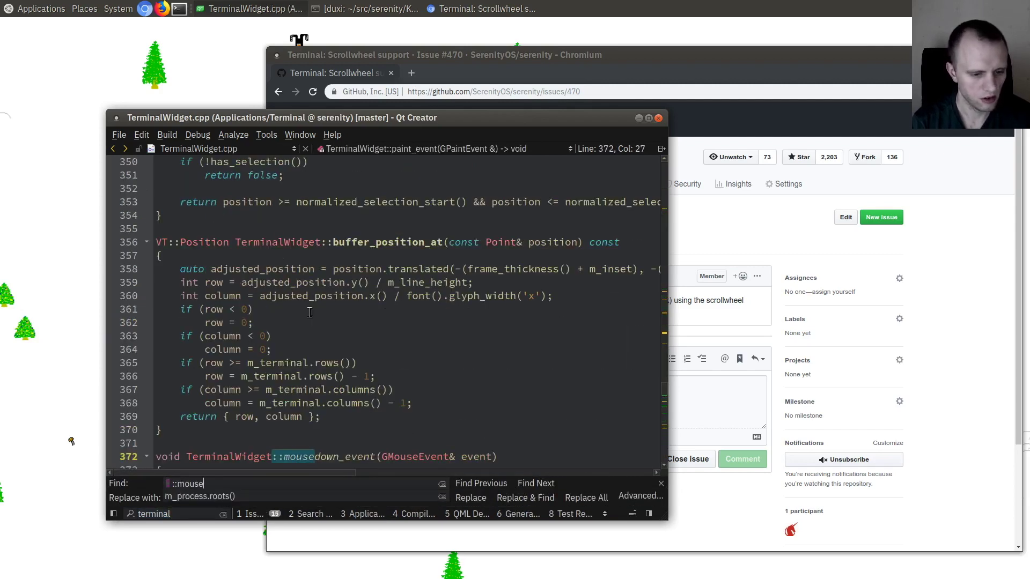
key("Return")
key("Return")
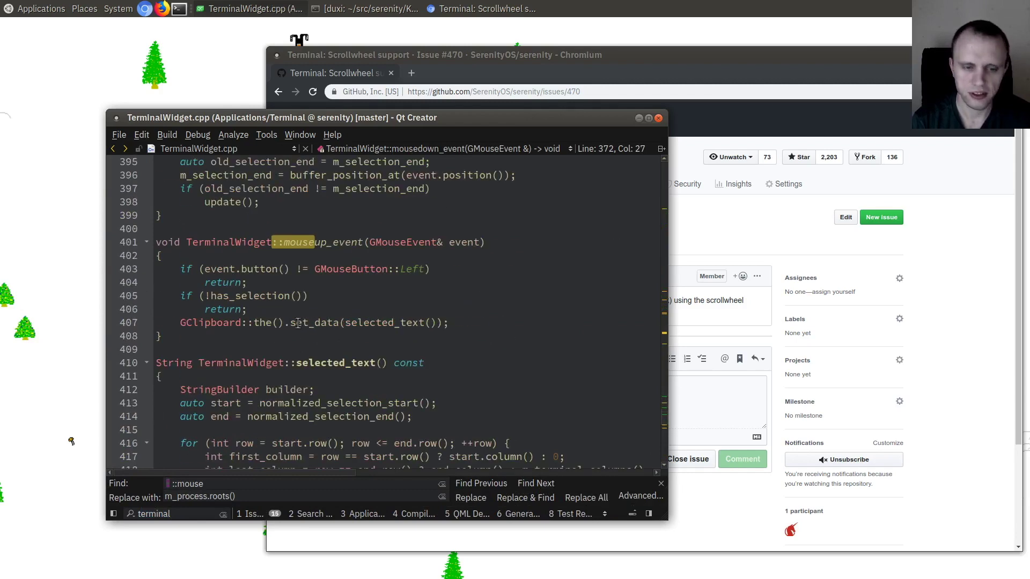
left_click(298, 335)
key("Down")
key("Return")
type("TerminalWidget::mousew")
key("Return")
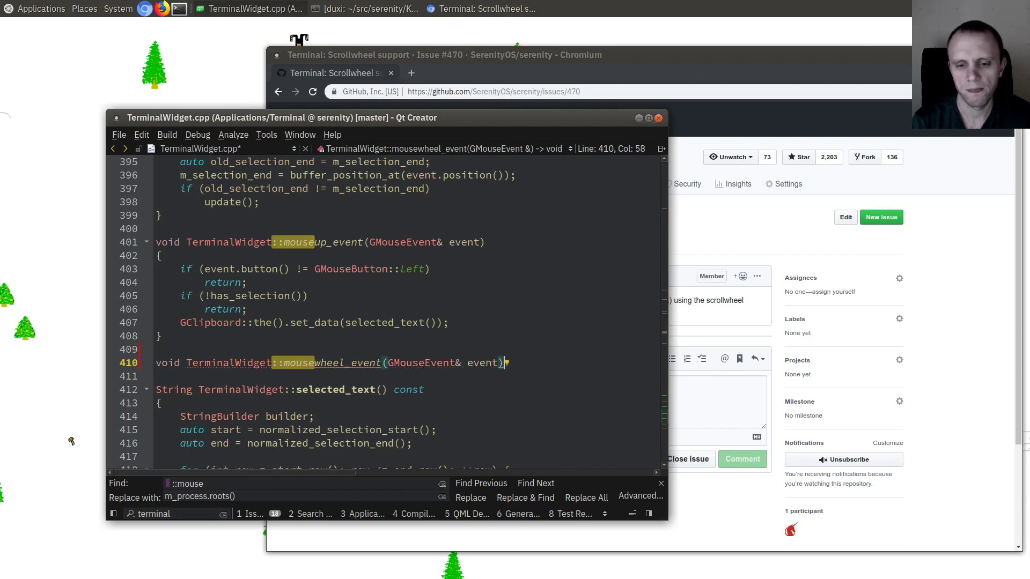
- Begin the mousewheel_event definition, leaving its scrollbar value check unfinished
key("Return")
type("{")
key("Return")
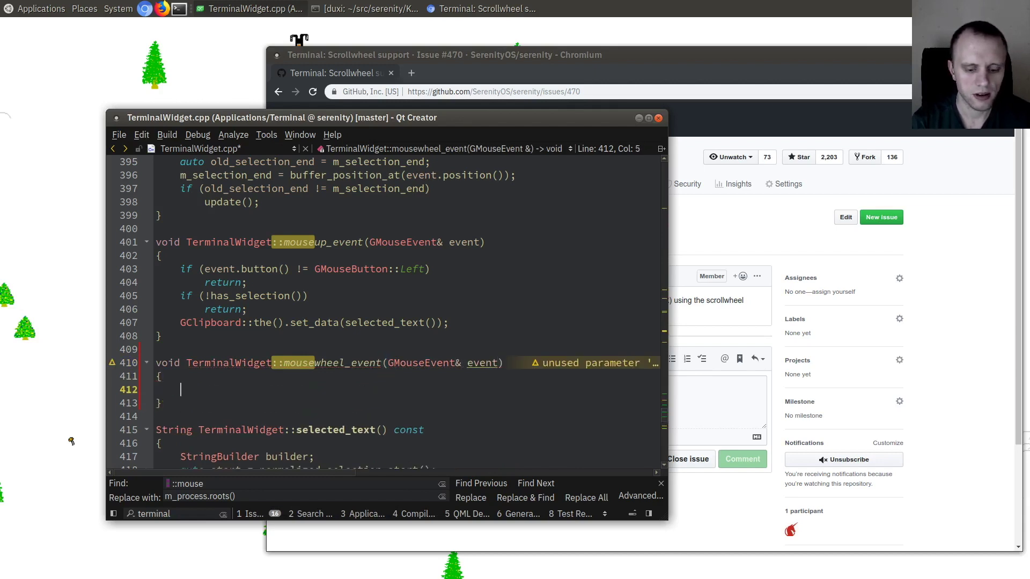
type("i")
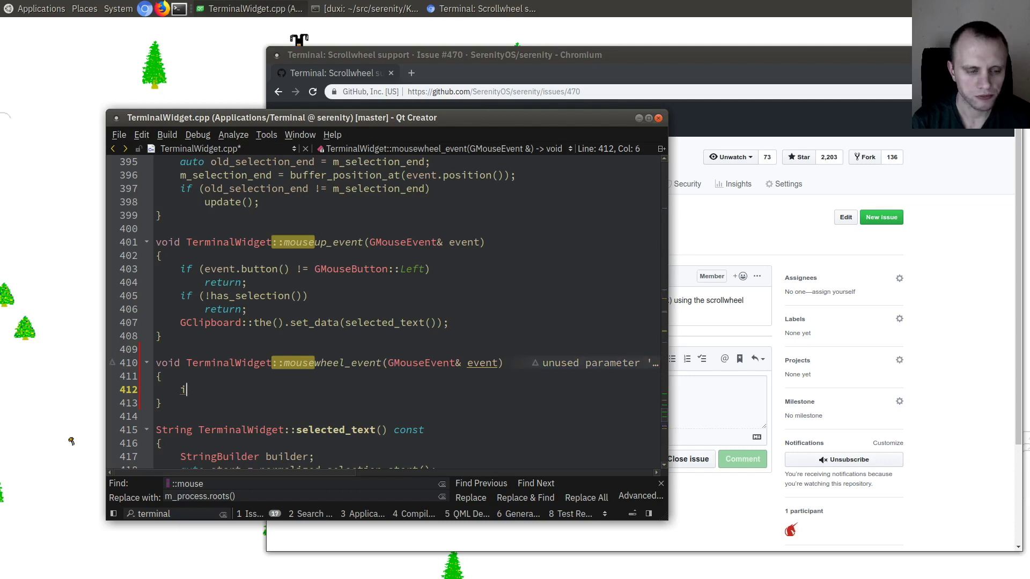
type("f (m_scrollbar->has")
key("BackSpace")
key("BackSpace")
type("valu")
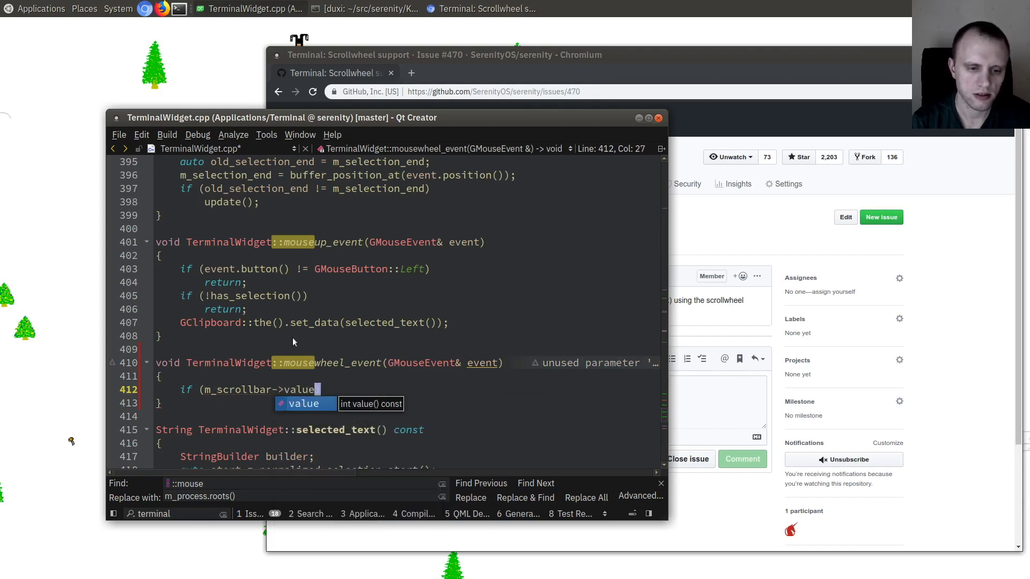
type("e() !")
key("BackSpace")
key("BackSpace")
key("BackSpace")
key("BackSpace")
key("BackSpace")
key("BackSpace")
key("BackSpace")
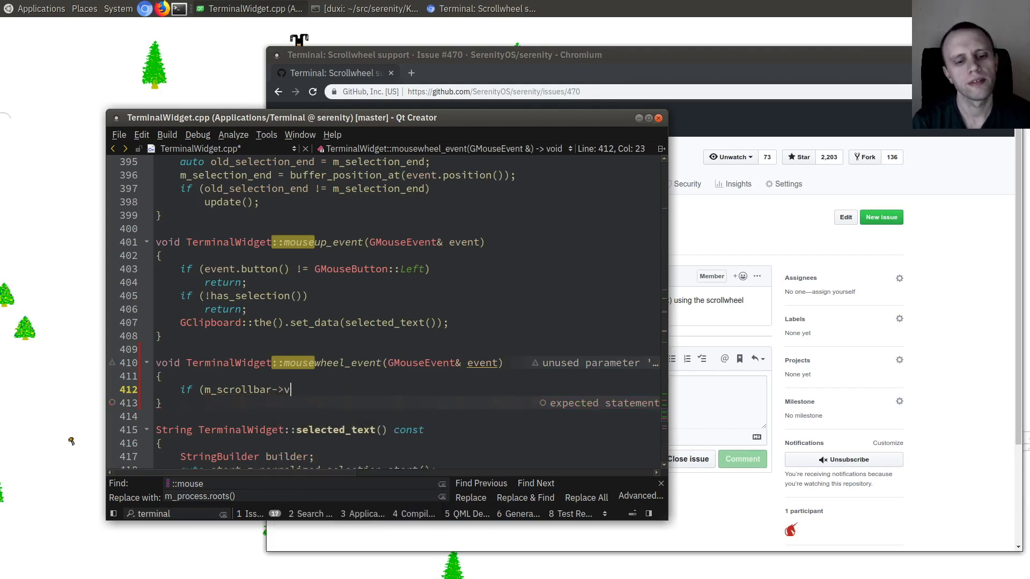
type("x(")
scroll(388, 374, "down", 3)
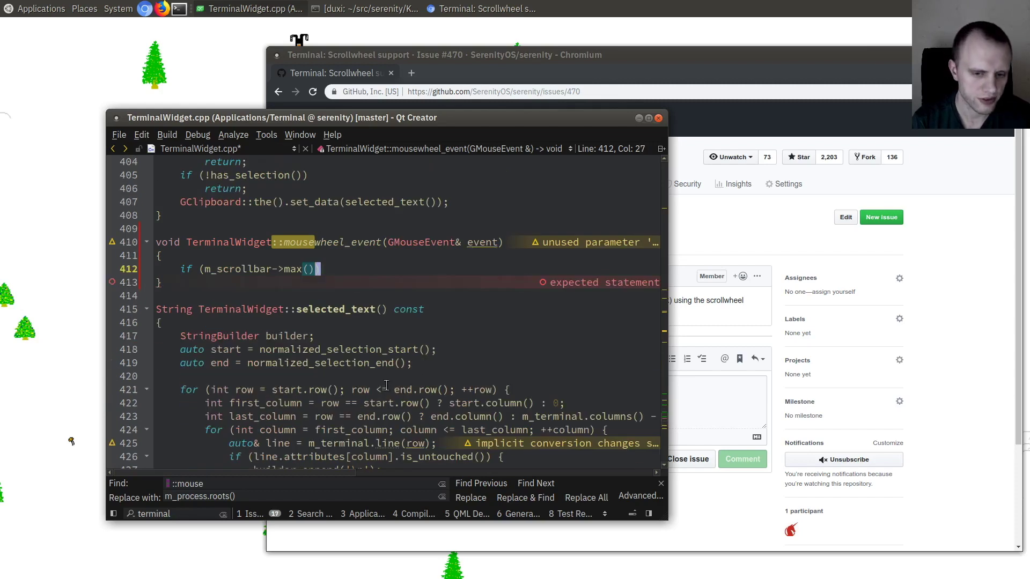
scroll(388, 369, "down", 2)
scroll(389, 367, "down", 2)
scroll(386, 360, "down", 3)
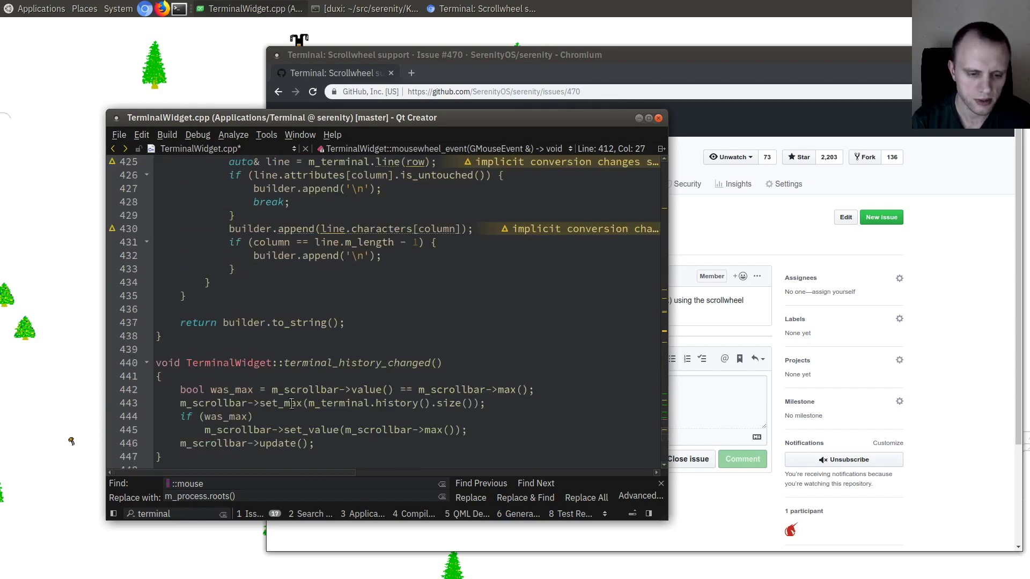
scroll(258, 412, "up", 1)
scroll(274, 402, "up", 9)
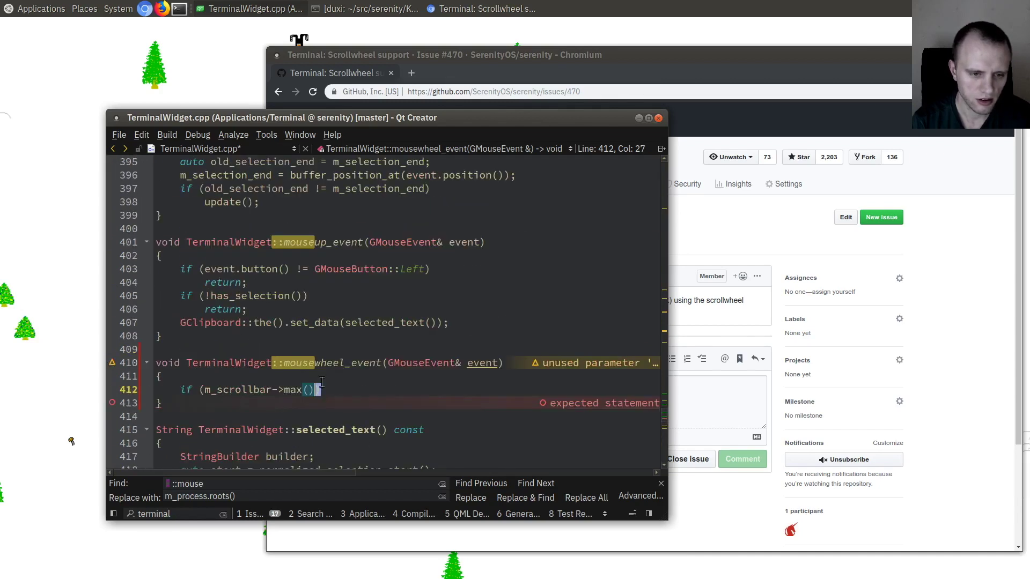
key("Up")
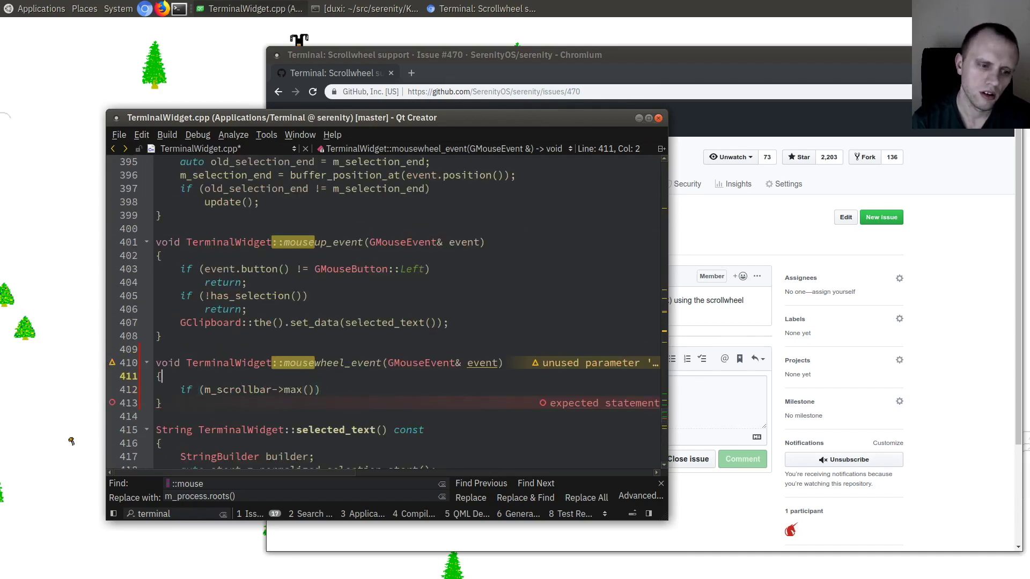
- Add a bool TerminalWidget::is_scrollable() const definition below mousewheel_event
left_click(304, 410)
key("Return")
key("Return")
key("Up")
type("bool Term")
key("Return")
type("::is_scrollable")
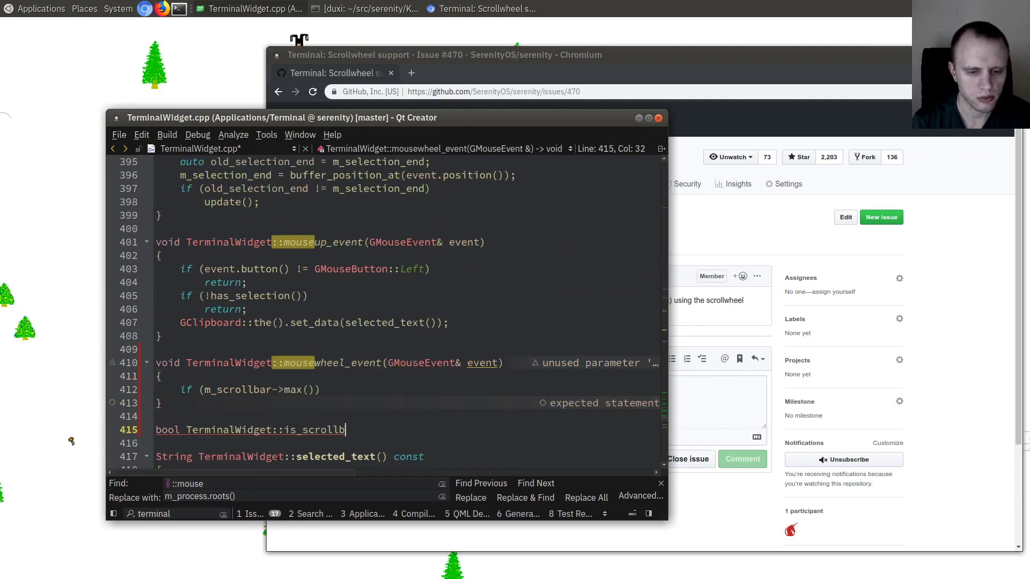
type("()")
key("Return")
type("{")
key("Return")
key("Up")
key("End")
type("cons")
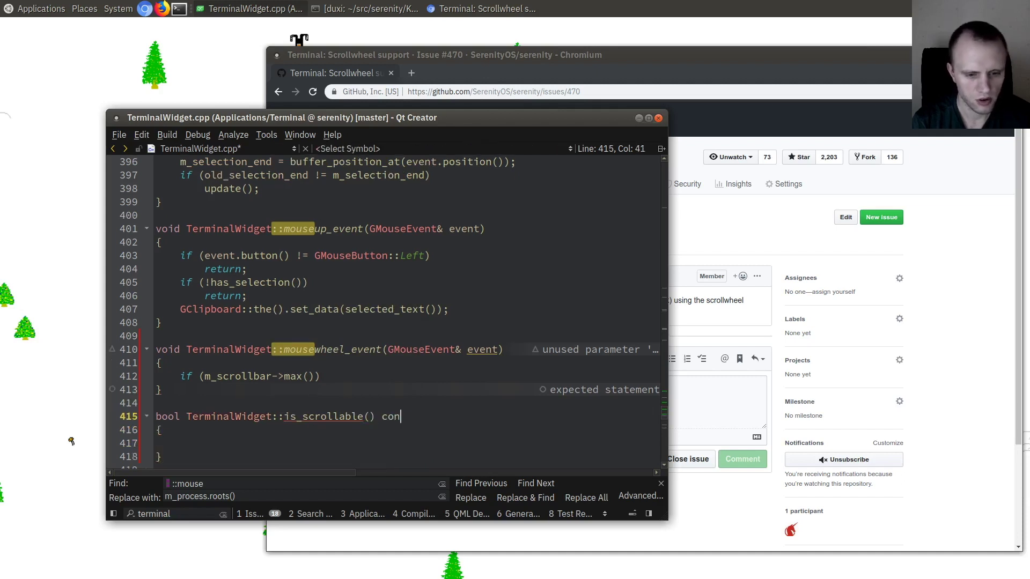
key("Return")
key("ctrl+Left")
key("Left")
key("Down")
key("Down")
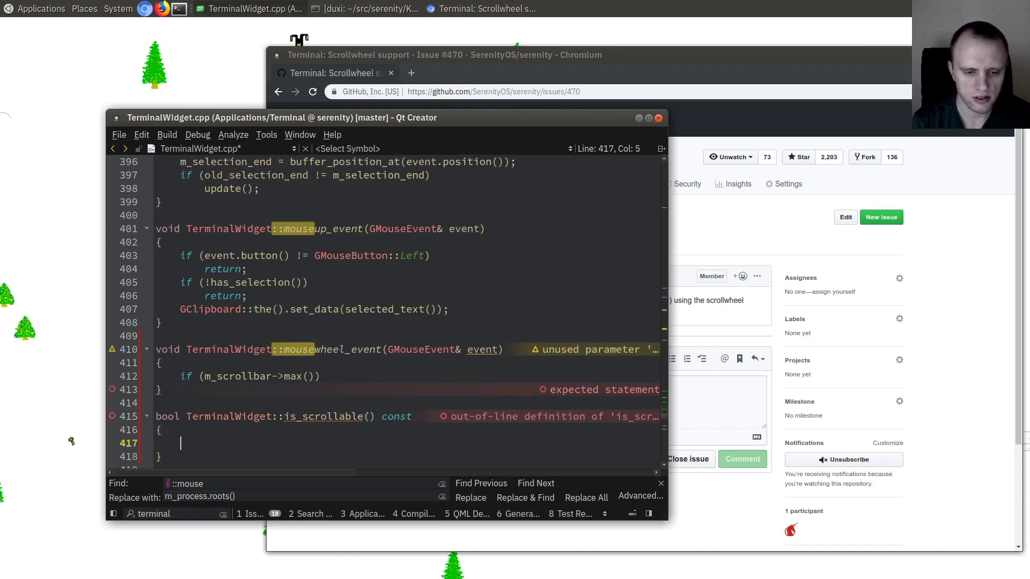
type("return m_sc")
- Make is_scrollable() return m_scrollbar->max() != m_scrollbar->min(), and save the file
key("Return")
type("->")
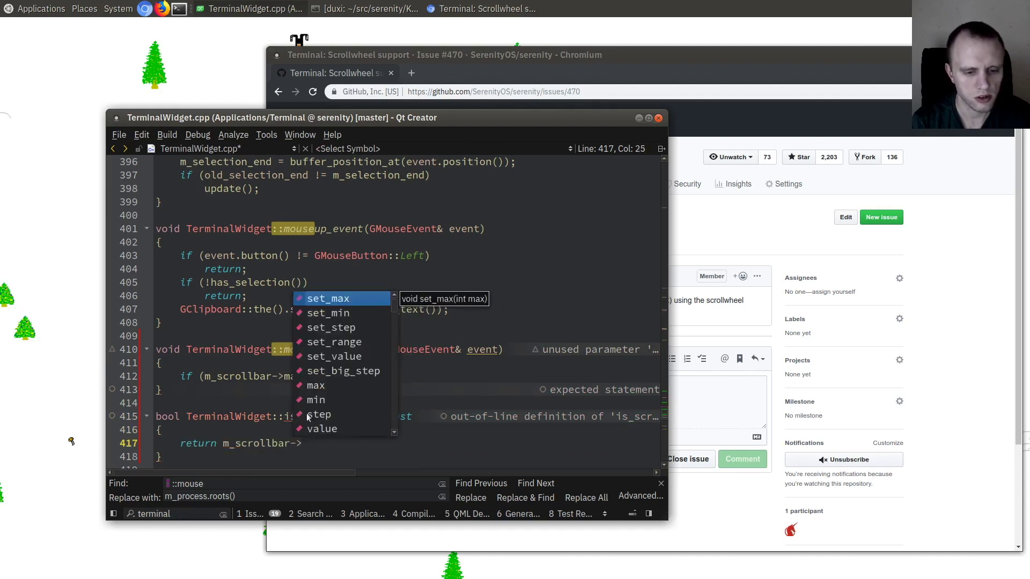
type("max")
key("Return")
type("!")
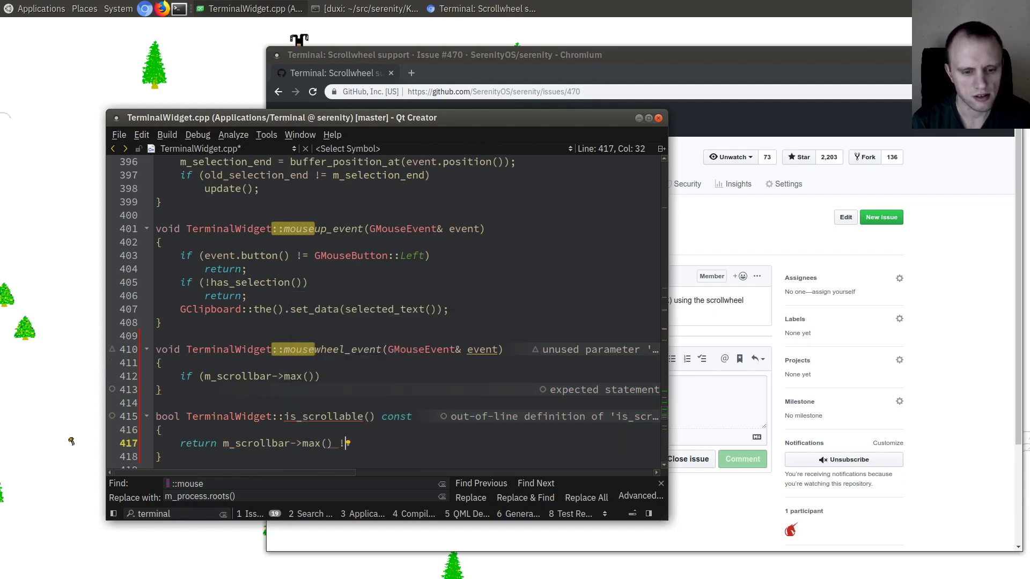
type("= m_sc")
key("Return")
type("->min")
key("Return")
type(";l")
key("ctrl+s")
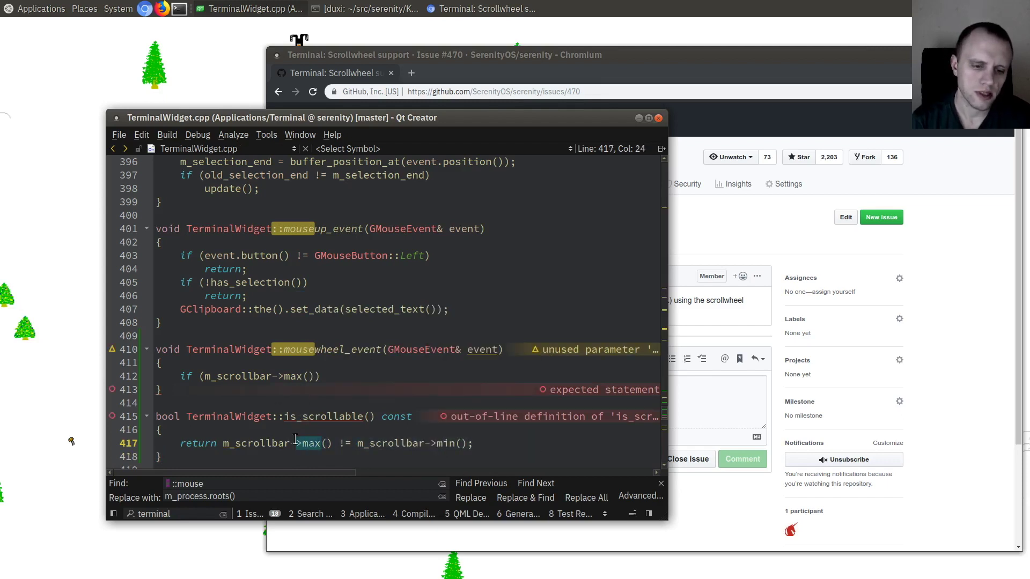
key("Down")
- Declare is_scrollable() const in TerminalWidget.h
key("F4")
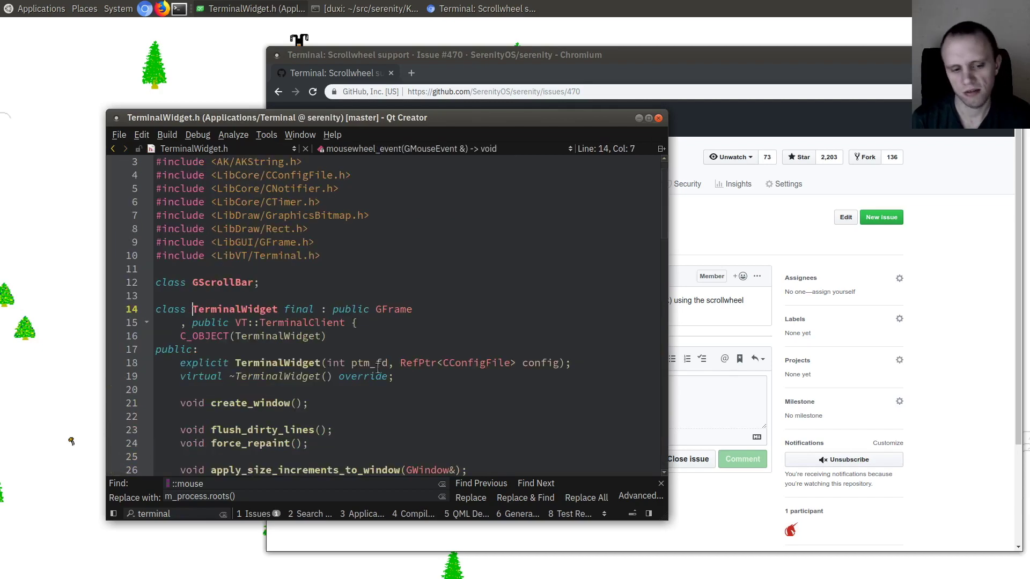
scroll(353, 348, "down", 3)
scroll(353, 347, "down", 10)
scroll(353, 347, "up", 7)
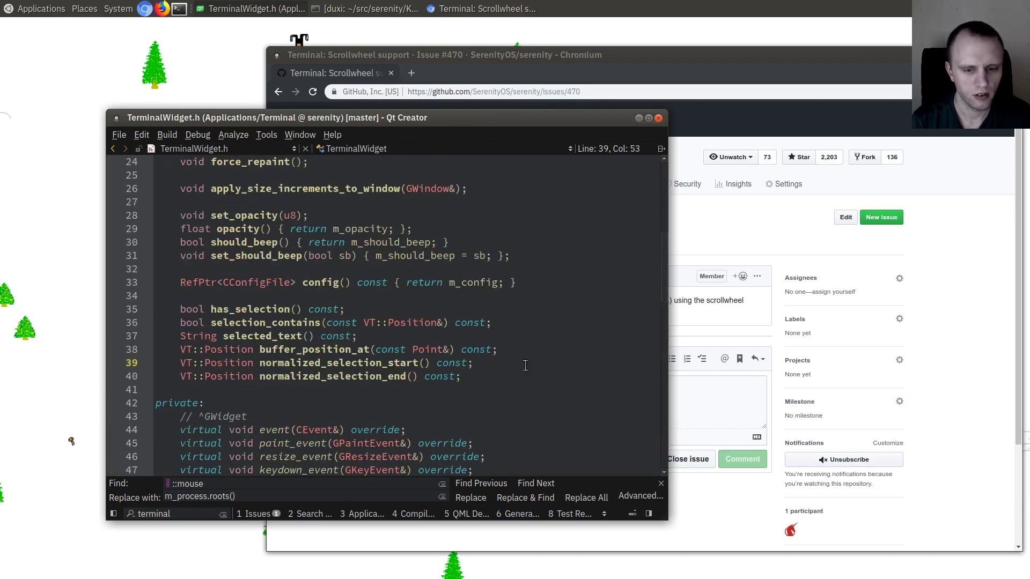
key("Down")
key("Return")
key("Return")
type("bool is_sc")
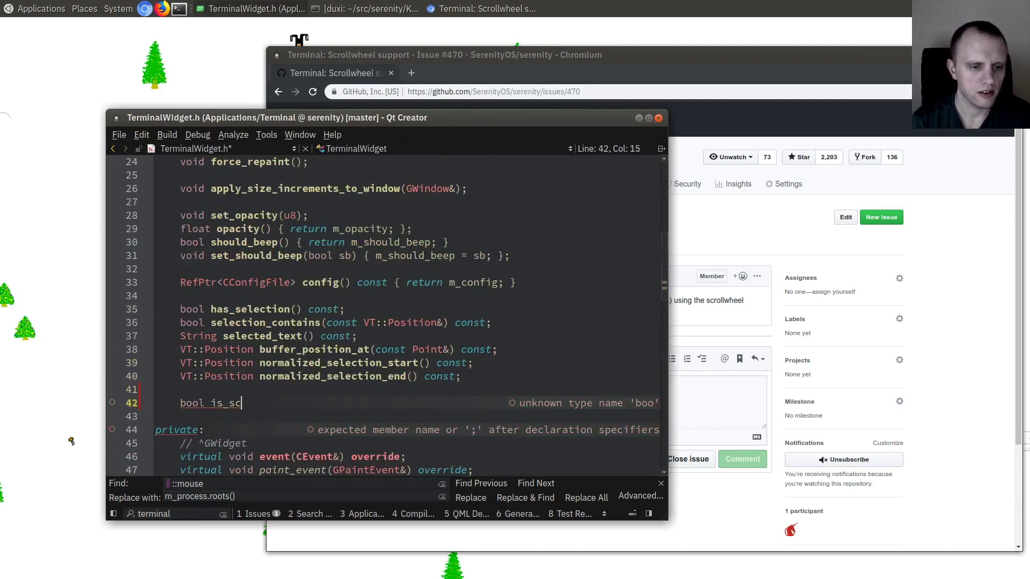
type("rollable() const;")
key("F4")
key("End")
scroll(344, 409, "down", 3)
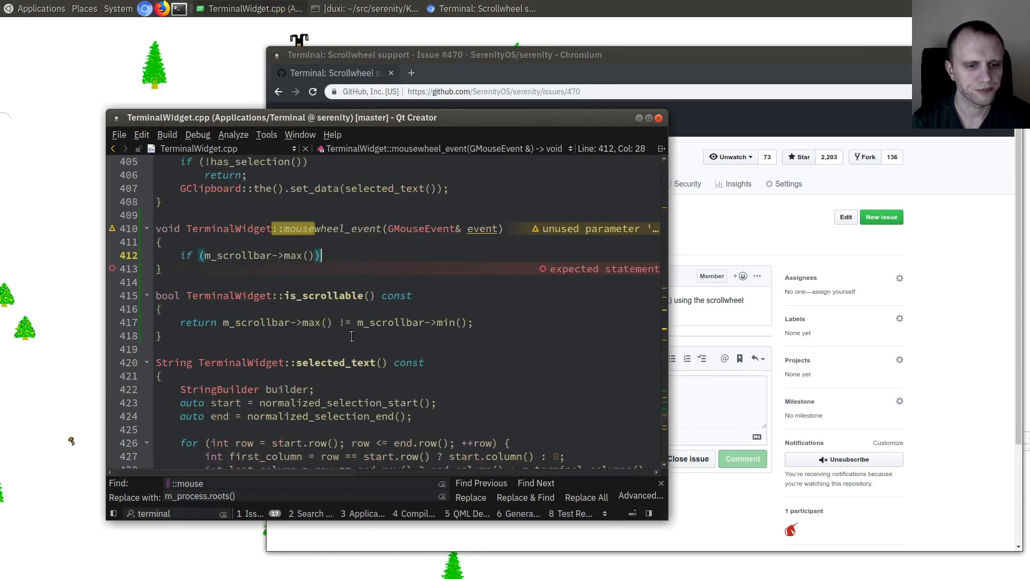
- Replace the unfinished if line with 'if (!is_scrollable()) return;'
key("shift+Home")
key("BackSpace")
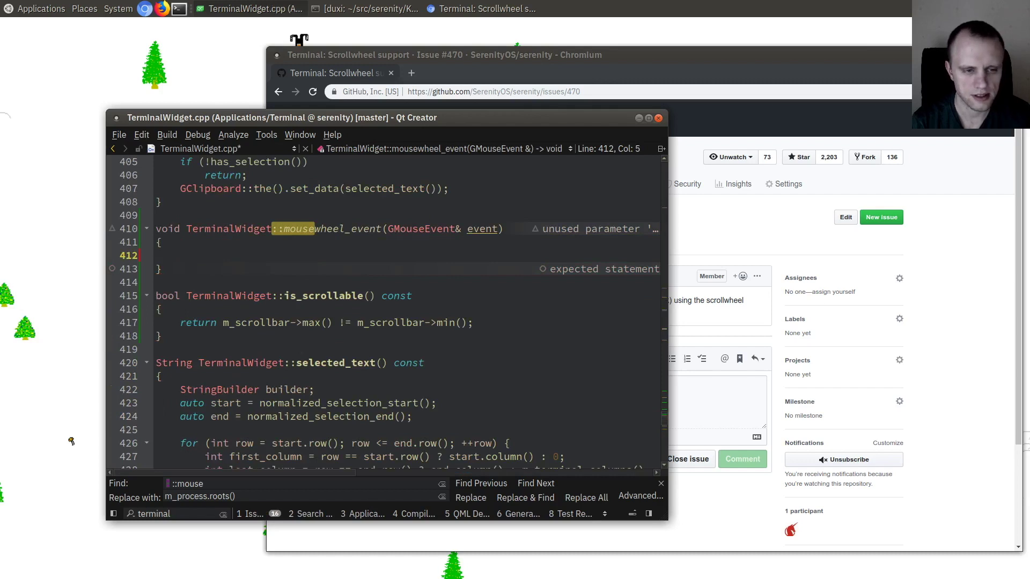
type("if (!is_sc")
key("Return")
key("Return")
type("return;")
- Add m_scrollbar->set_value(m_scrollbar->value() + event.wheel_delta()) and save
key("Return")
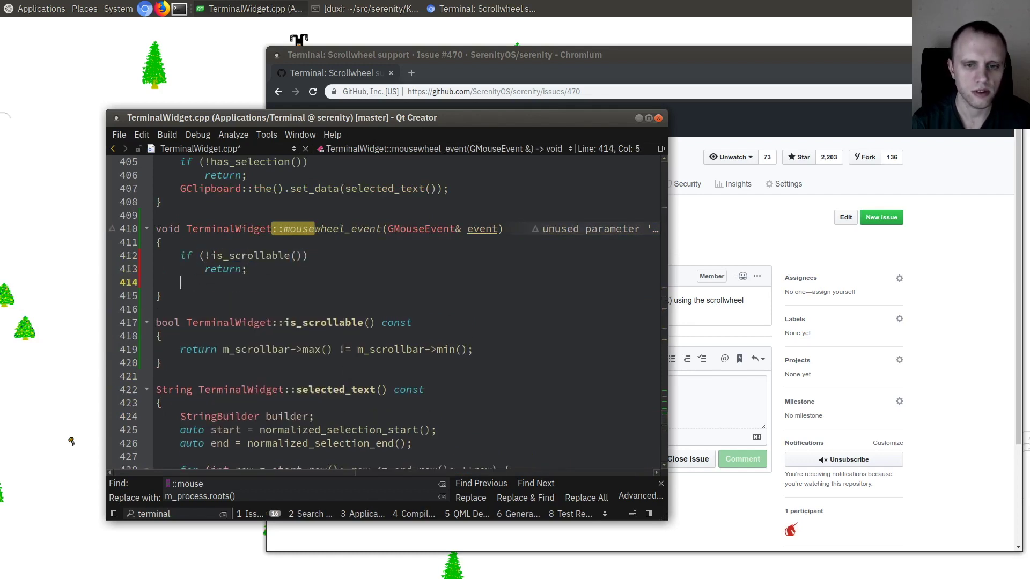
key("Return")
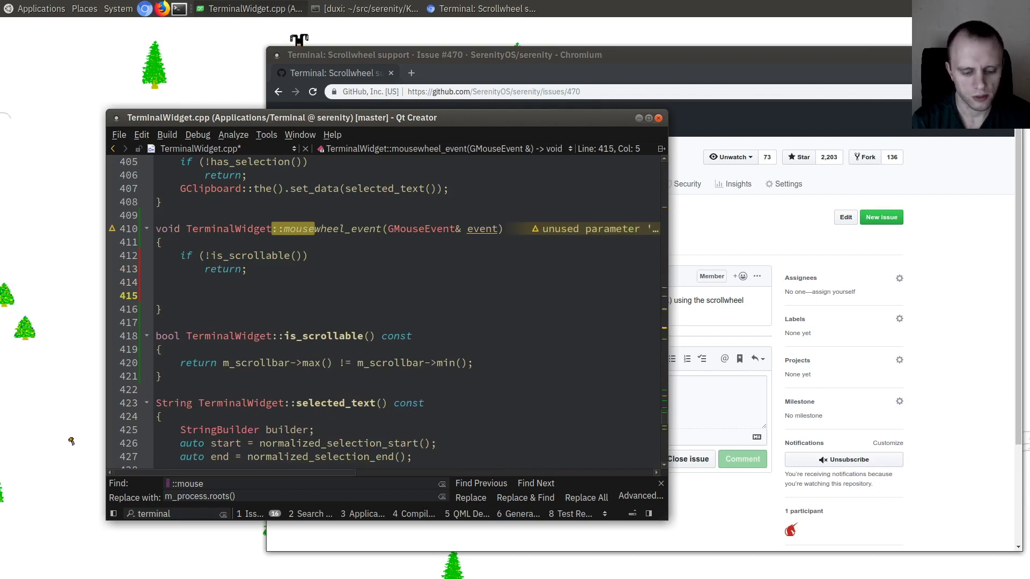
type("m_scrollbar->")
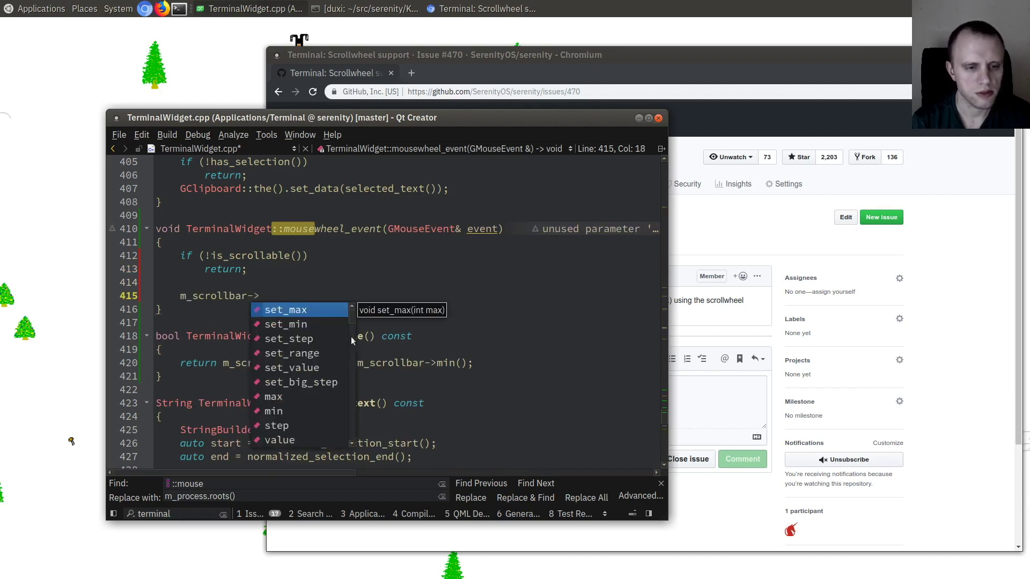
type("set_value(m_scrollbar->value() + event.wh")
key("Return")
type(");")
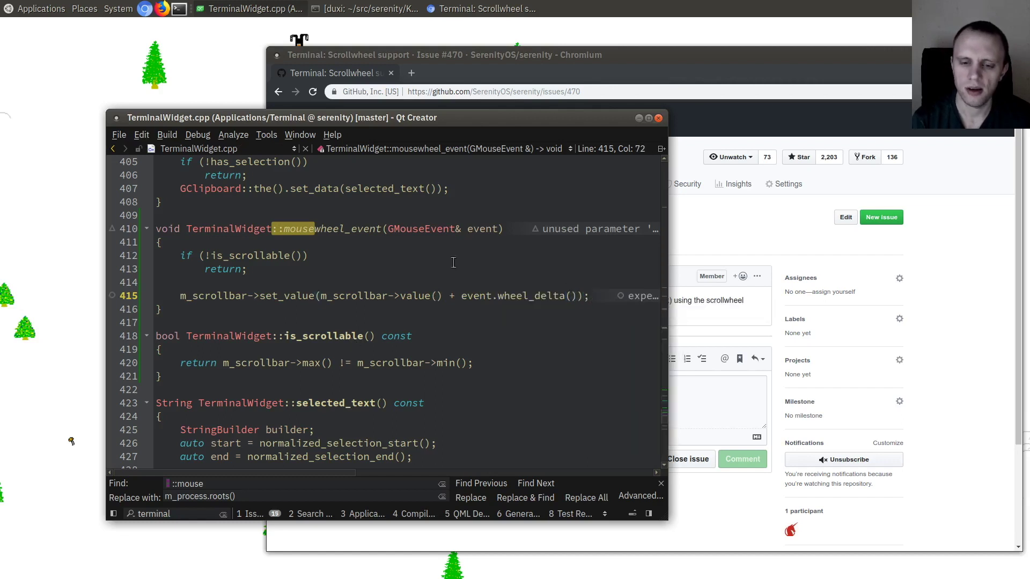
key("Down")
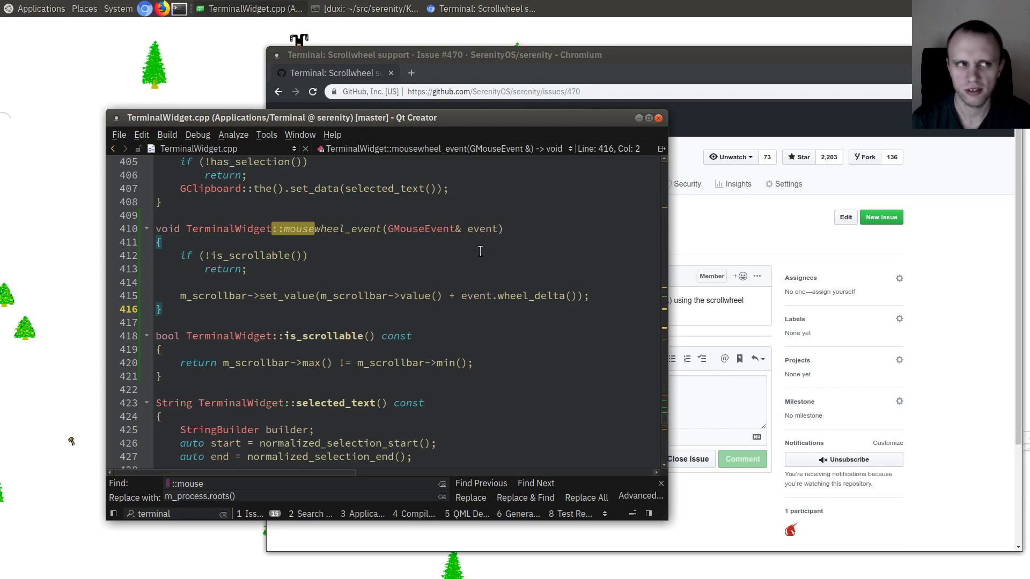
key("alt+Tab")
key("alt+Tab")
- Rerun the makeall build command from the shell history and shift the editor window right
key("ctrl+r")
type("m")
key("Return")
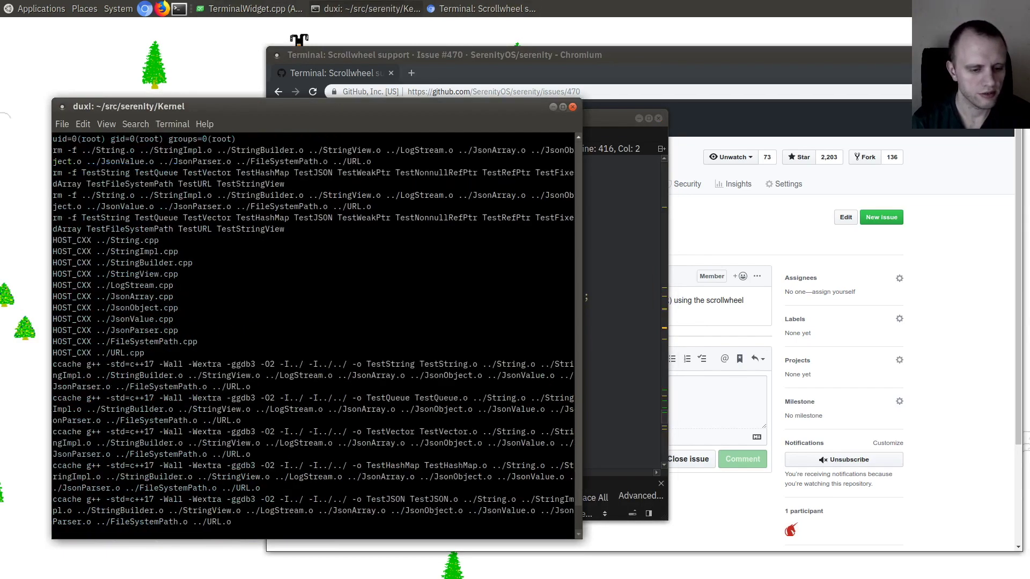
key("alt+Tab")
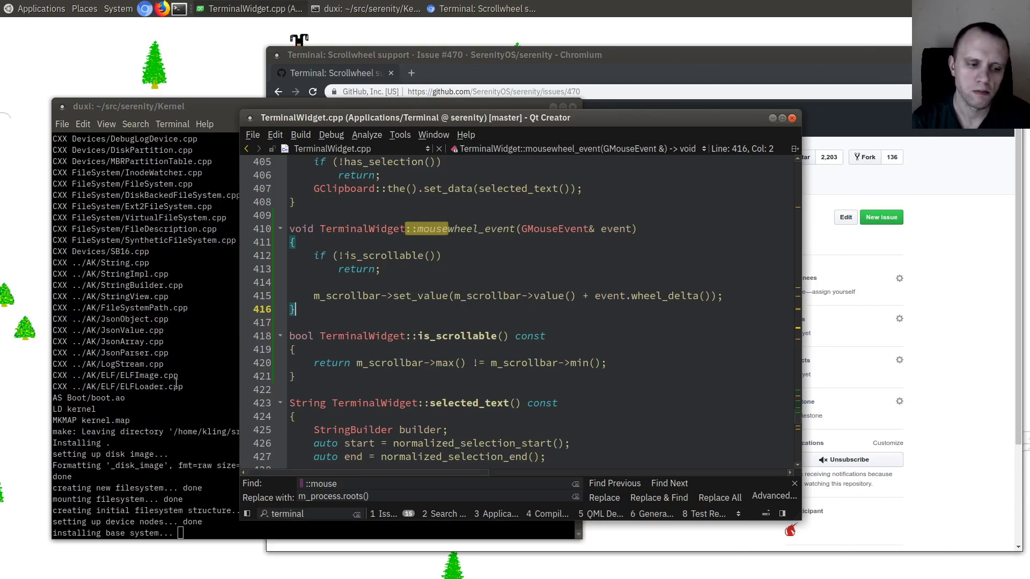
left_click_drag(432, 365, 559, 367)
key("alt+Tab")
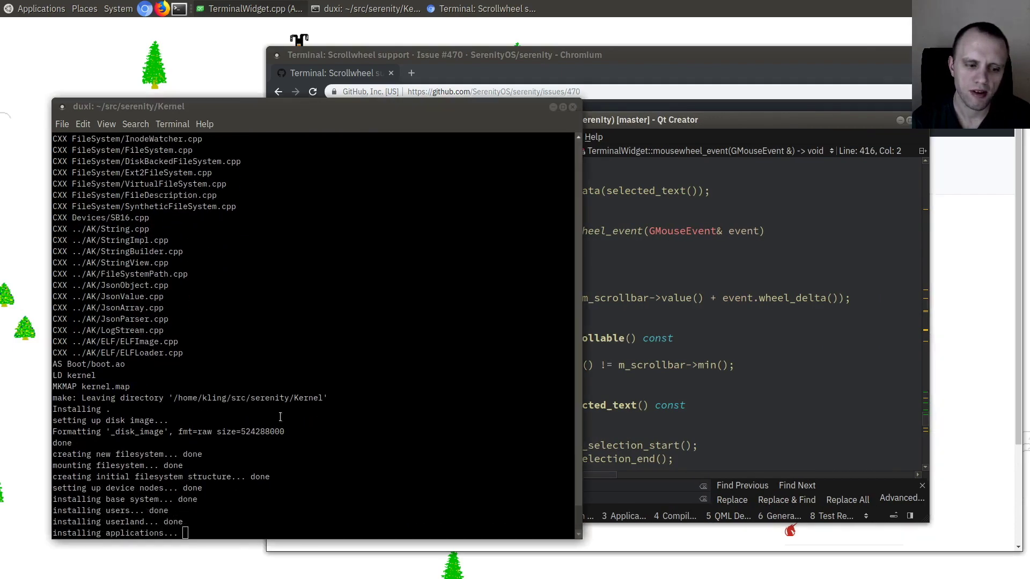
type("./run")
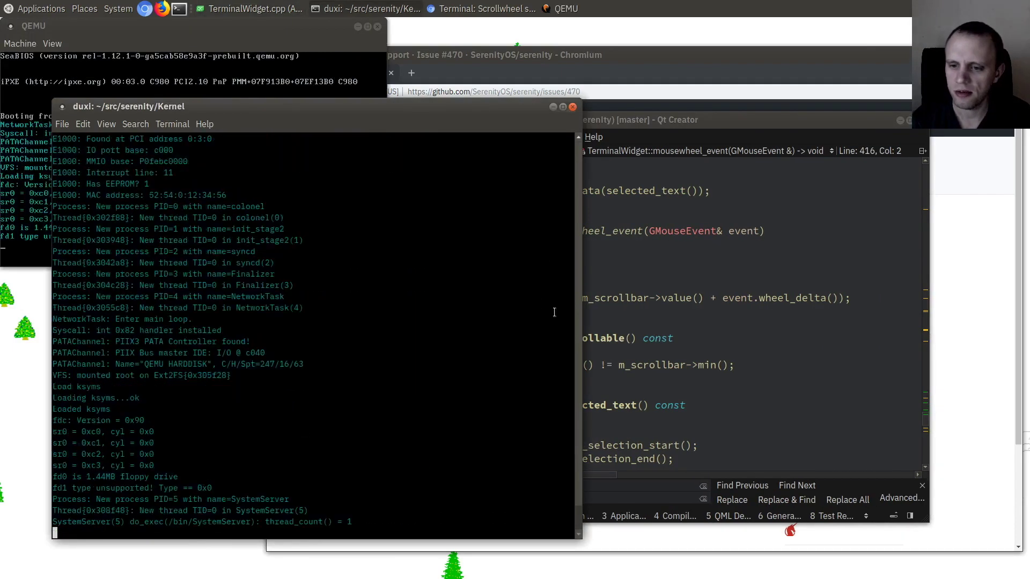
- Reposition the QEMU window, stop the old VM with Ctrl+C and boot the rebuilt SerenityOS
left_click(238, 8)
left_click_drag(241, 26, 350, 59)
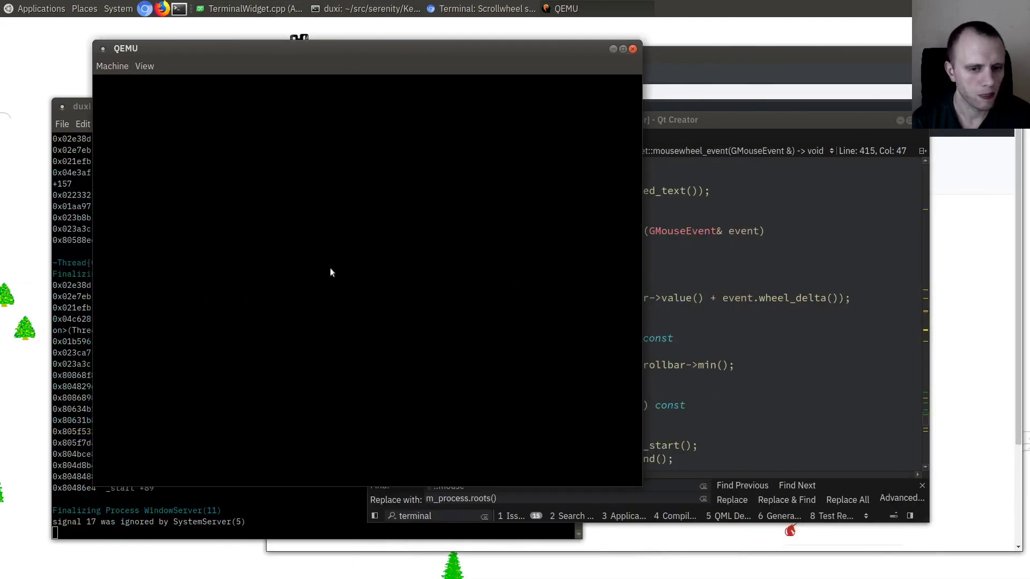
left_click_drag(298, 287, 483, 264)
left_click(160, 323)
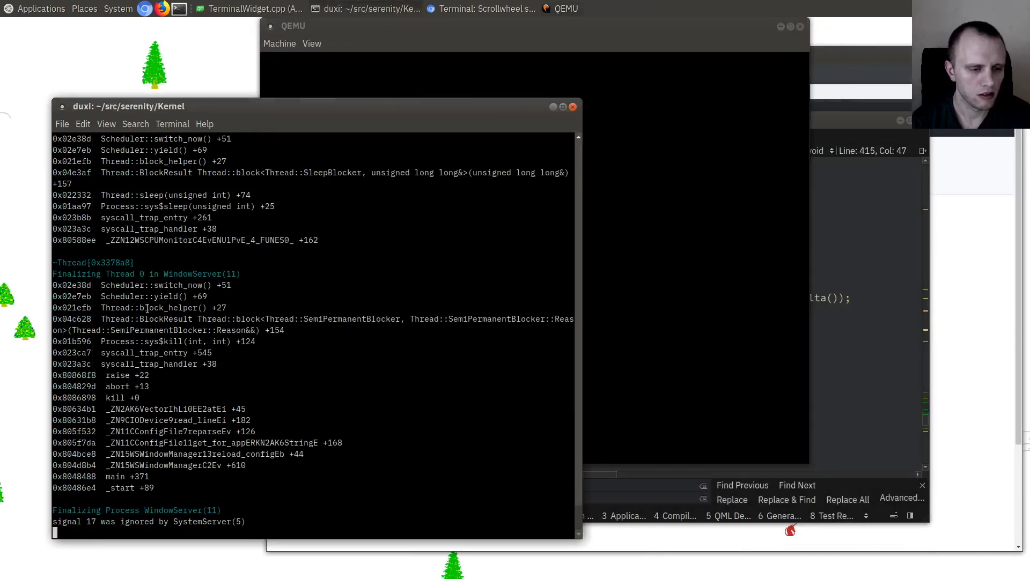
key("ctrl+c")
type("./run")
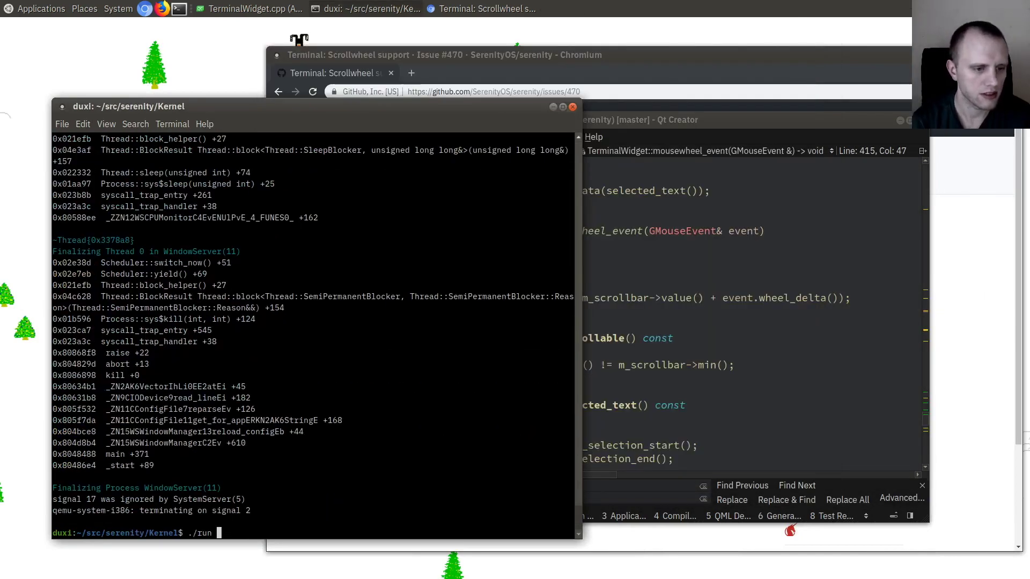
key("Return")
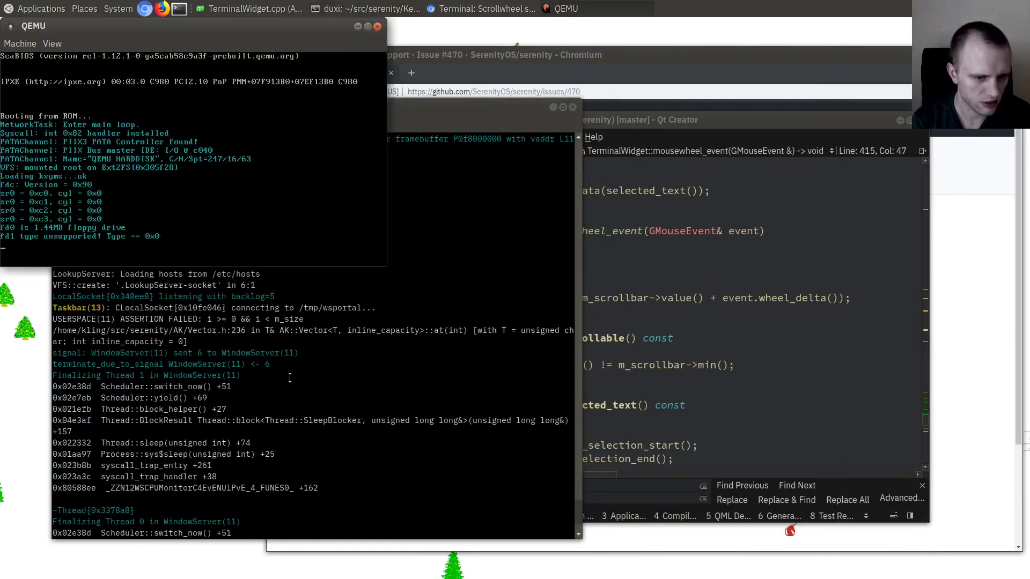
- Run ls -l three times in the SerenityOS Terminal, recalling it with Up
left_click(283, 494)
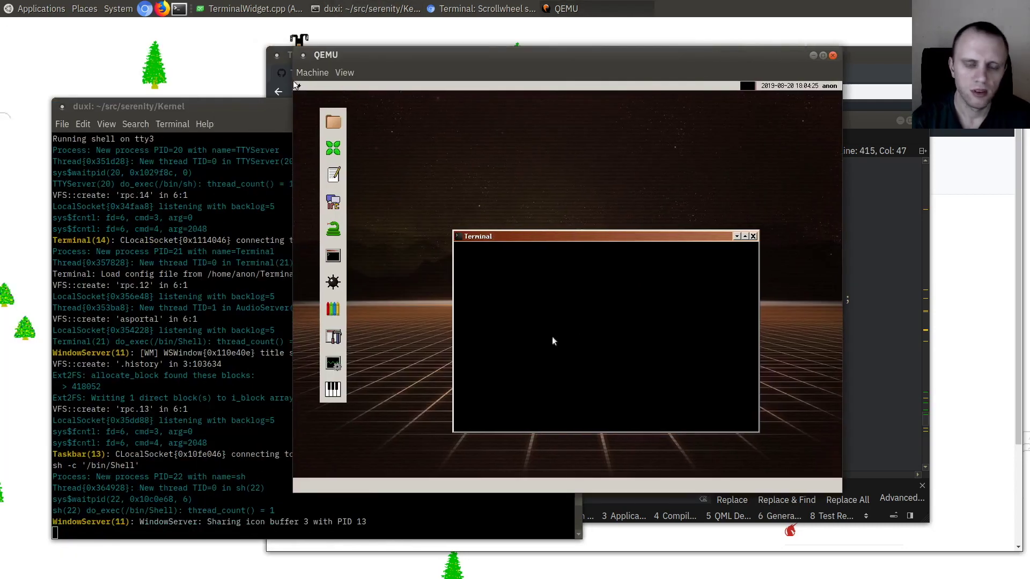
type("ls -l")
key("Return")
key("Up")
key("Return")
key("Up")
key("Return")
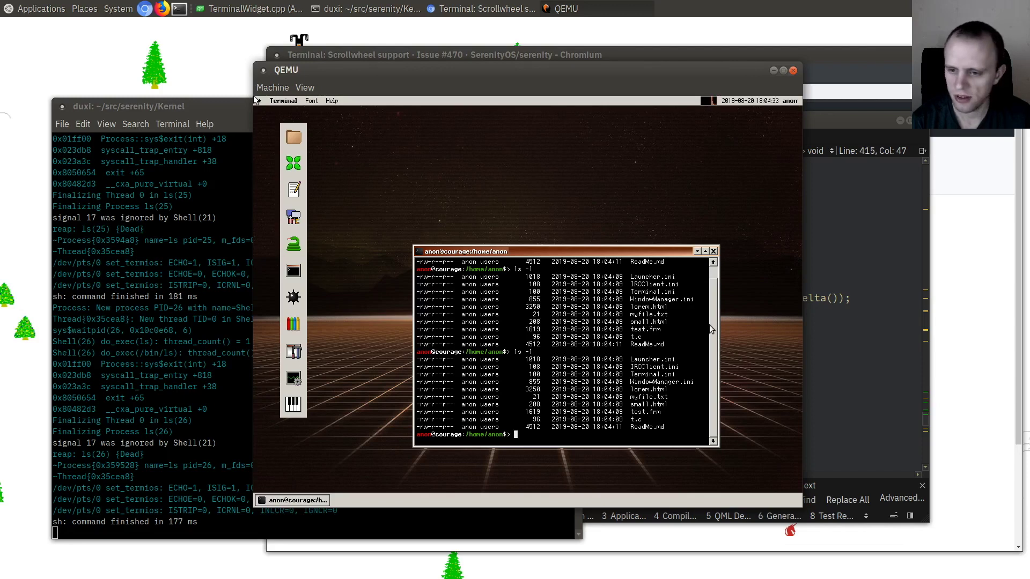
- Capture the mouse, wheel-scroll the Terminal history, run ls -l twice and add empty prompts
left_click(254, 100)
left_click(497, 240)
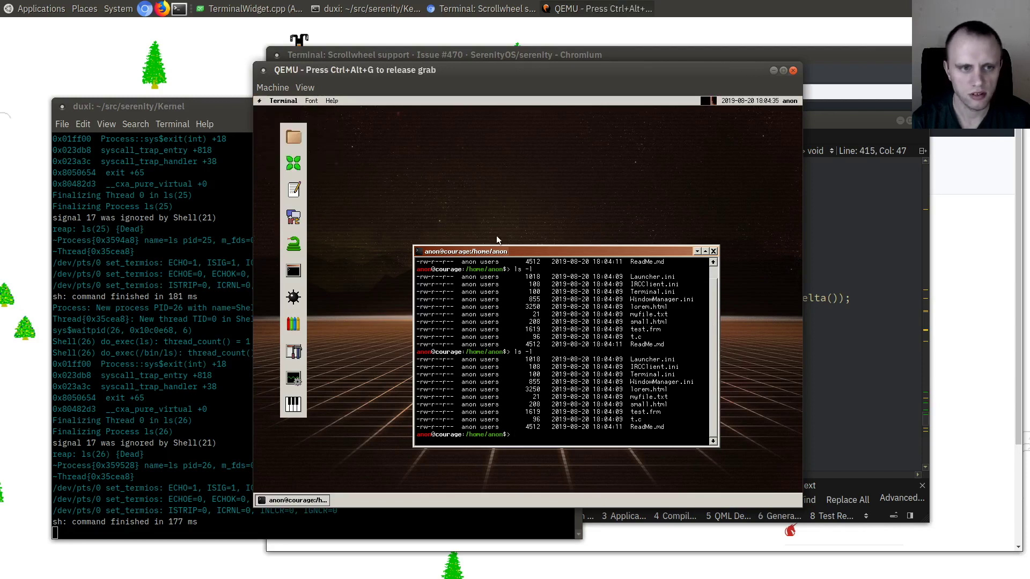
scroll(605, 334, "up", 2)
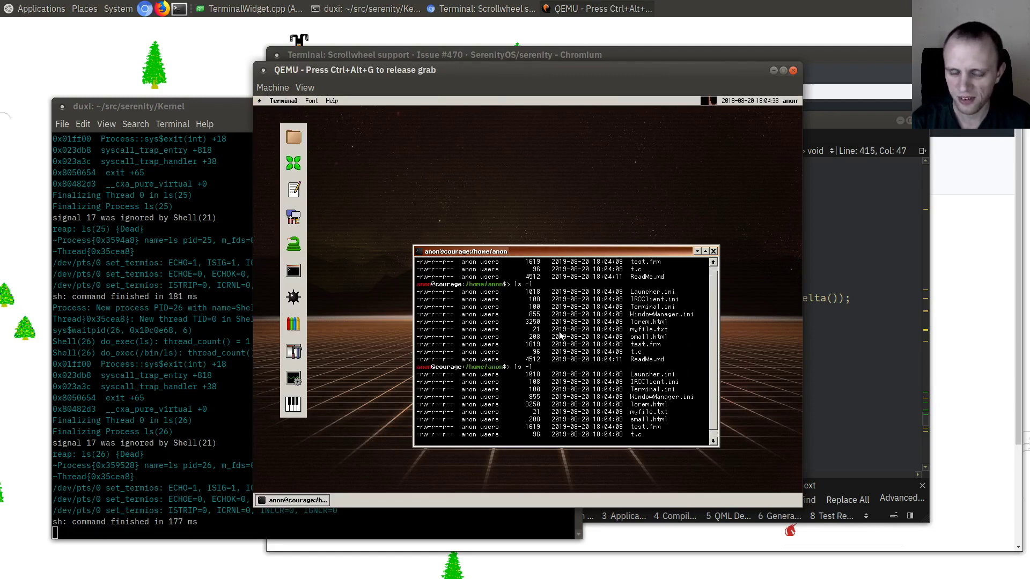
scroll(560, 335, "down", 2)
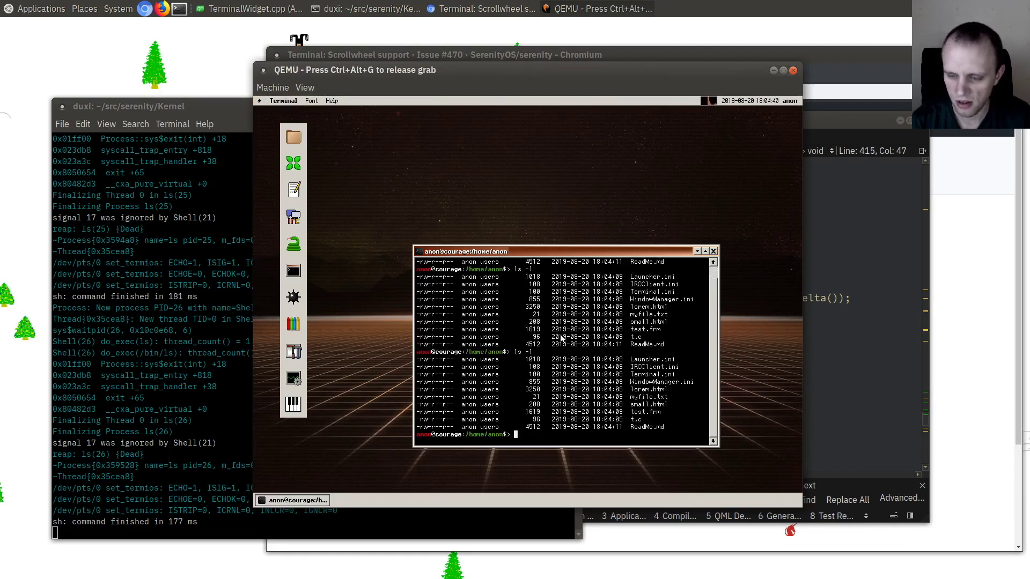
scroll(560, 341, "up", 2)
scroll(559, 354, "up", 2)
scroll(557, 366, "up", 1)
scroll(557, 368, "down", 2)
scroll(558, 371, "down", 2)
scroll(558, 373, "down", 3)
scroll(560, 376, "down", 2)
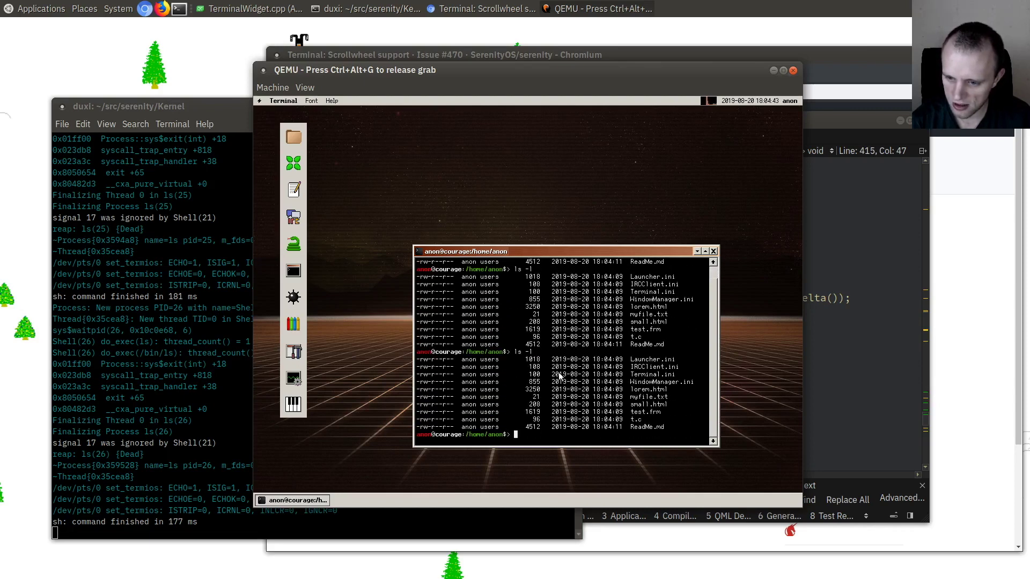
type("ls -l")
key("Return")
scroll(559, 376, "up", 2)
scroll(559, 376, "up", 1)
scroll(559, 376, "down", 1)
scroll(559, 376, "down", 3)
scroll(556, 372, "down", 3)
scroll(554, 368, "down", 2)
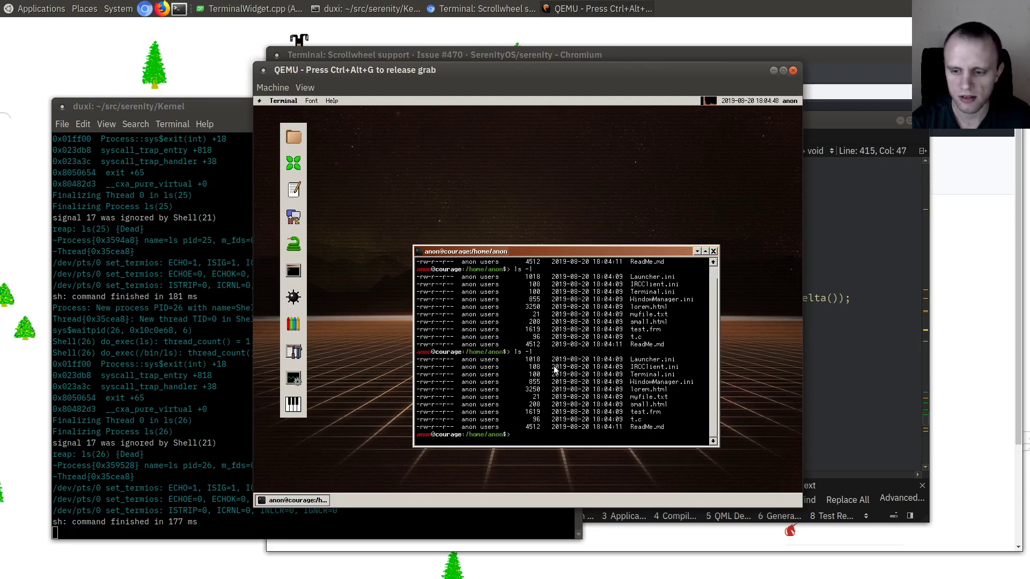
scroll(541, 367, "up", 1)
scroll(535, 360, "up", 2)
scroll(529, 347, "down", 3)
key("Up")
key("Return")
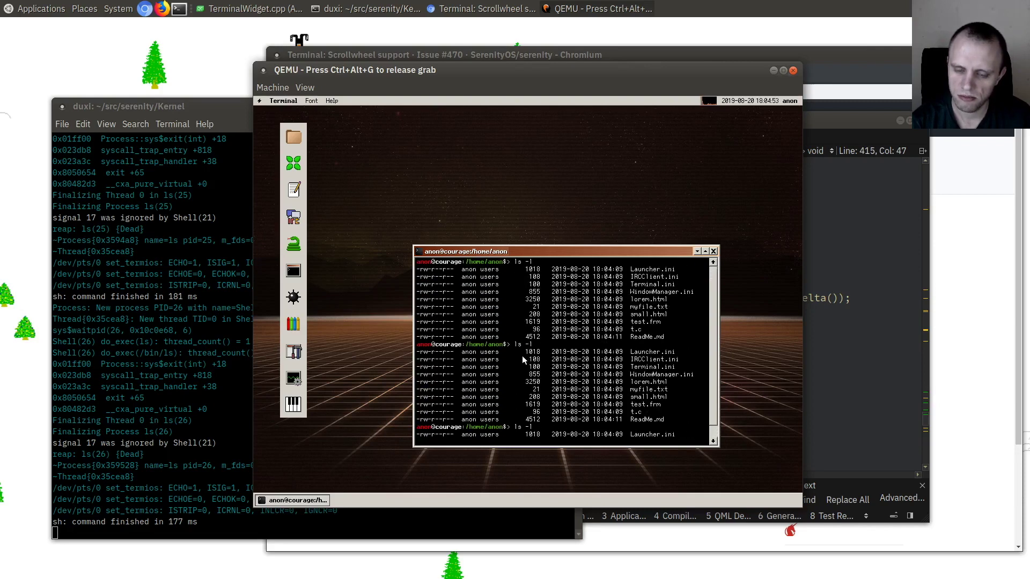
scroll(522, 356, "down", 3)
scroll(523, 352, "up", 3)
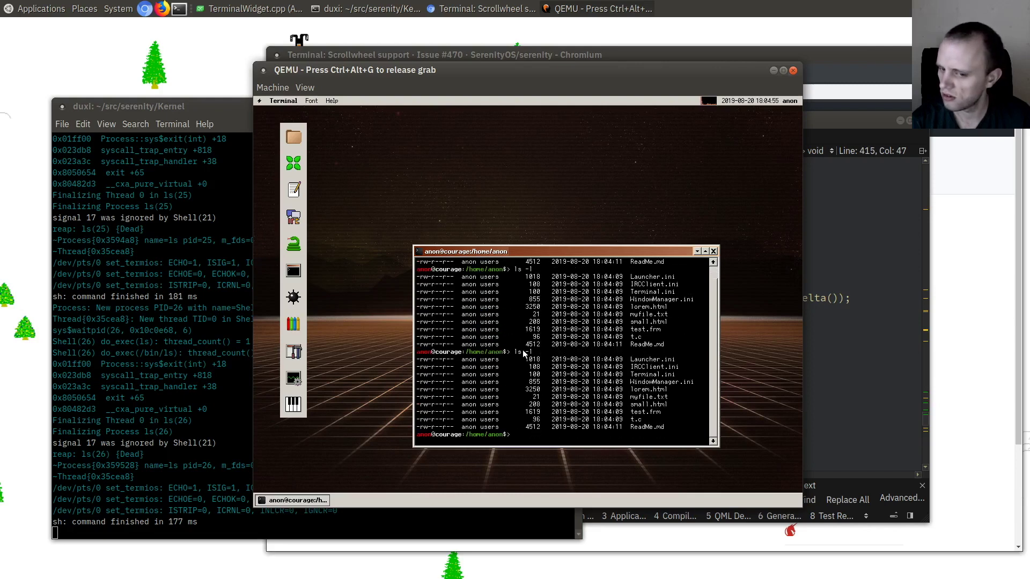
scroll(521, 351, "down", 3)
scroll(522, 350, "up", 2)
type("ls -l")
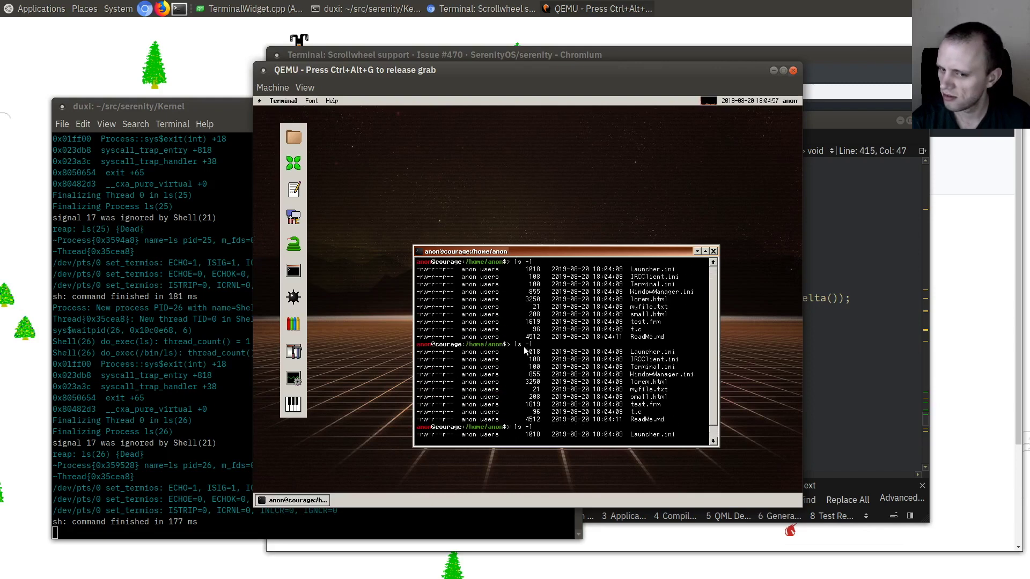
key("Return")
key("Return")
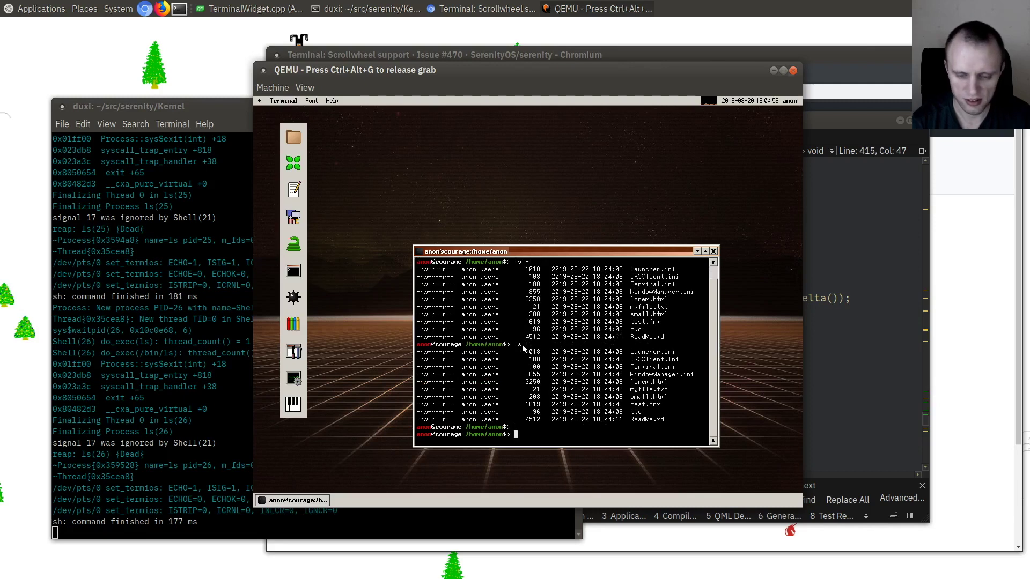
- Add an empty prompt, clear stray text selections in the Terminal, and release the QEMU grab
key("Return")
key("Return")
key("Return")
key("Return")
key("Return")
key("Return")
key("Return")
key("Return")
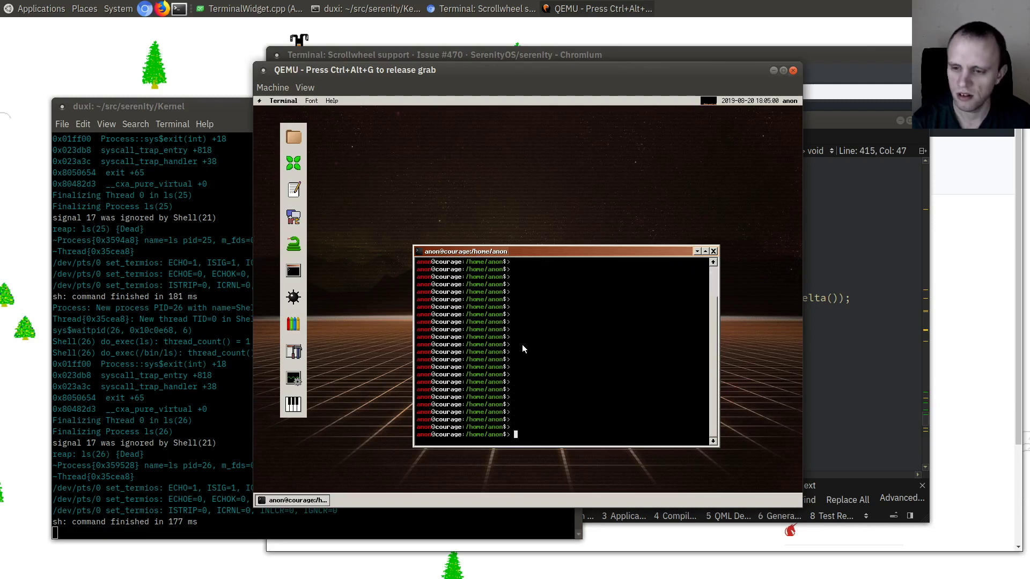
key("Return")
key("Return")
key("Return")
scroll(518, 344, "up", 3)
scroll(516, 343, "up", 3)
scroll(514, 341, "up", 3)
scroll(507, 340, "up", 3)
scroll(507, 341, "up", 1)
scroll(504, 342, "down", 3)
scroll(504, 343, "down", 3)
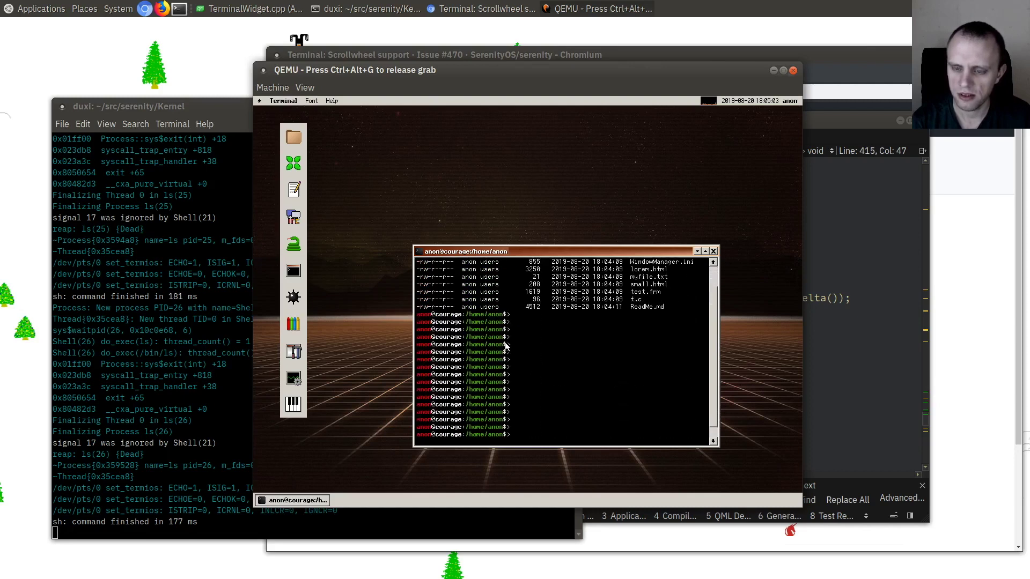
scroll(506, 346, "down", 3)
scroll(506, 344, "up", 3)
scroll(506, 343, "up", 3)
scroll(506, 343, "up", 3)
scroll(505, 343, "up", 2)
scroll(506, 344, "down", 3)
scroll(506, 344, "down", 3)
scroll(505, 343, "down", 3)
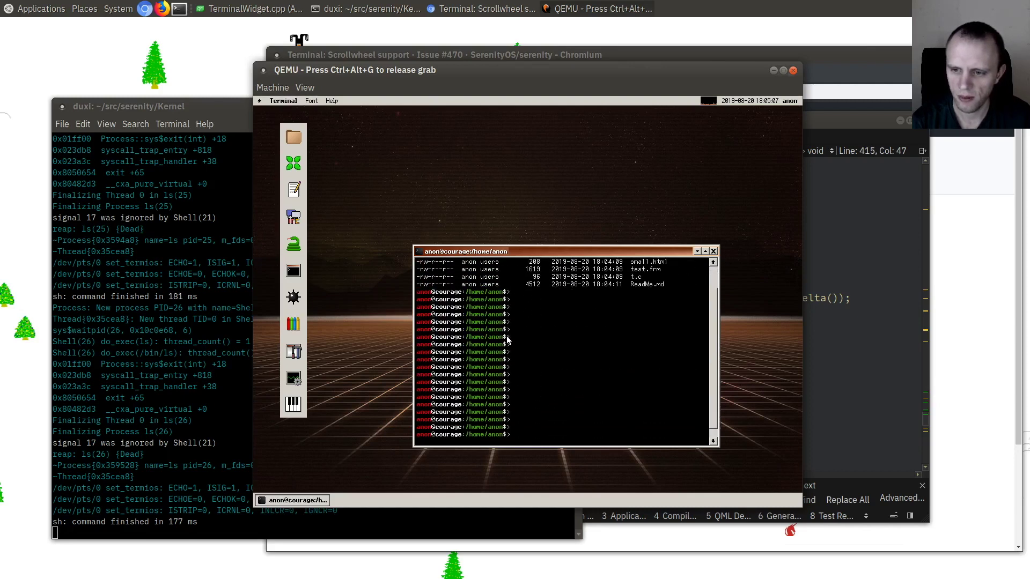
scroll(499, 337, "down", 1)
scroll(500, 338, "down", 1)
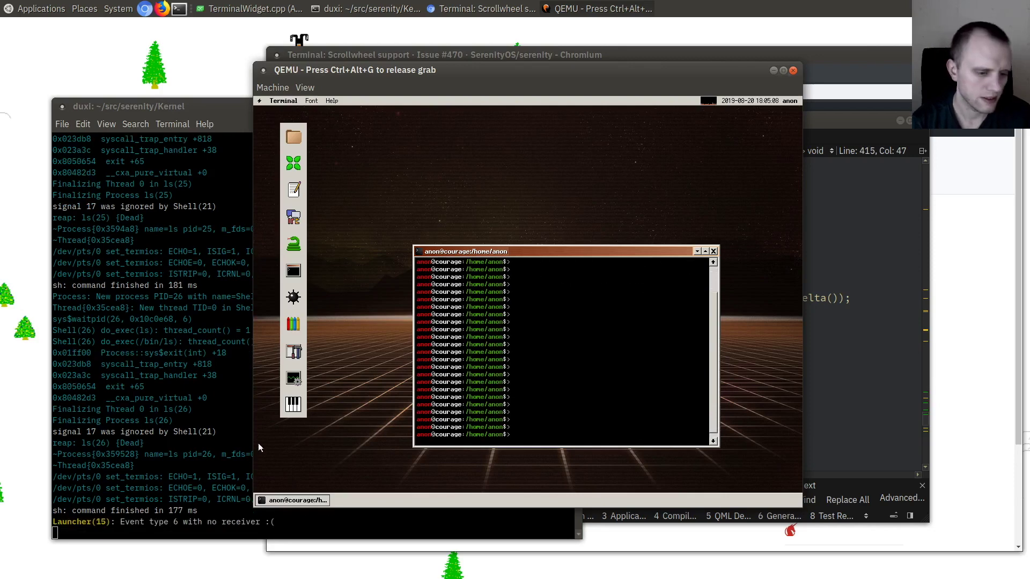
left_click(556, 369)
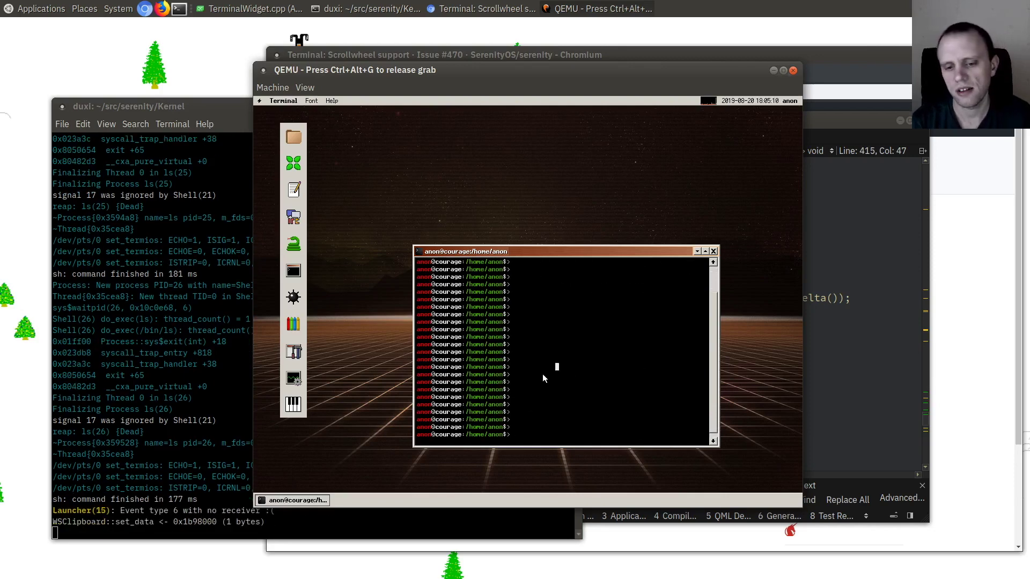
scroll(653, 345, "up", 3)
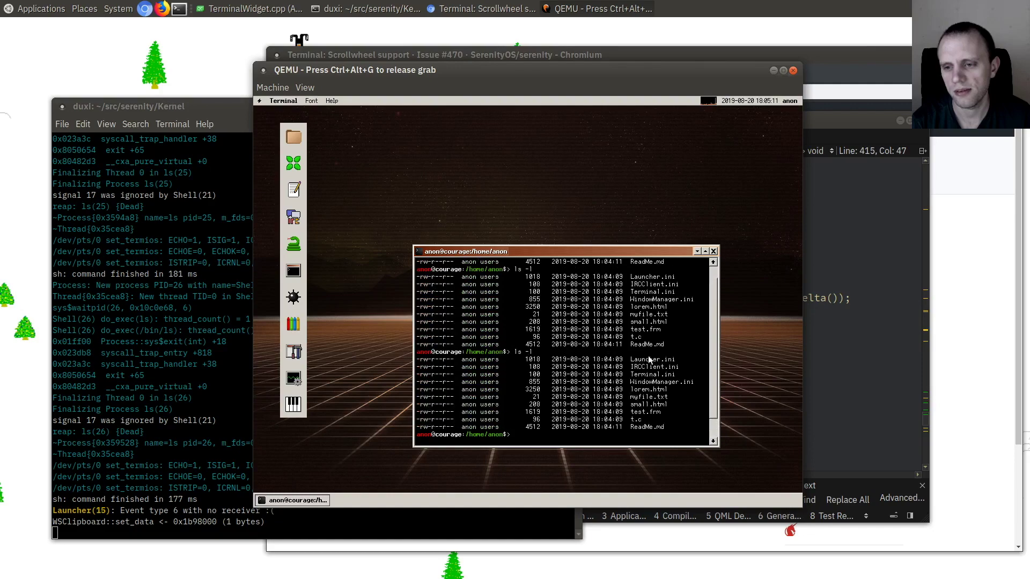
scroll(643, 362, "up", 3)
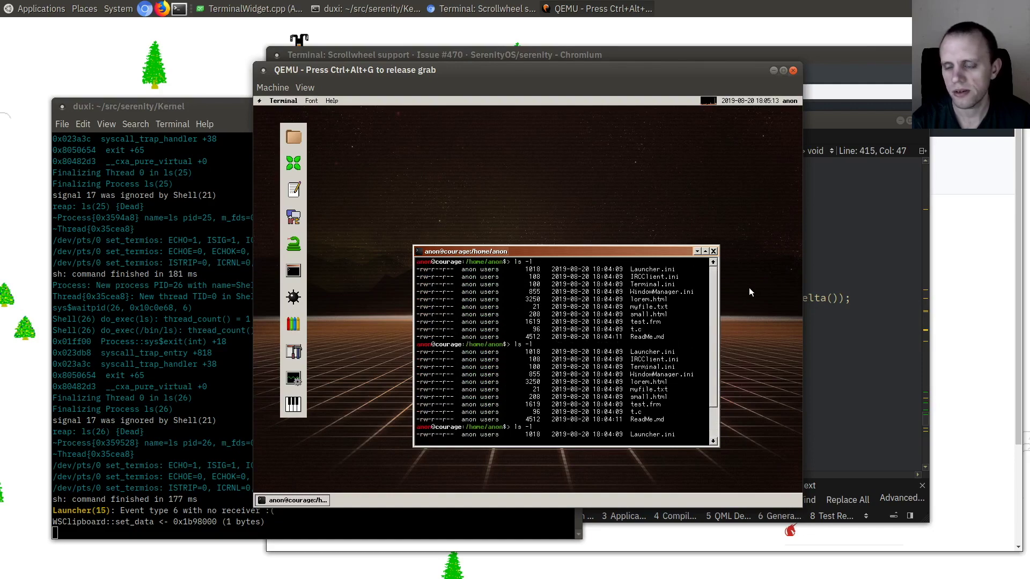
scroll(712, 330, "down", 5)
scroll(712, 330, "up", 5)
scroll(643, 338, "down", 5)
left_click_drag(595, 364, 516, 418)
left_click(555, 368)
left_click(554, 372)
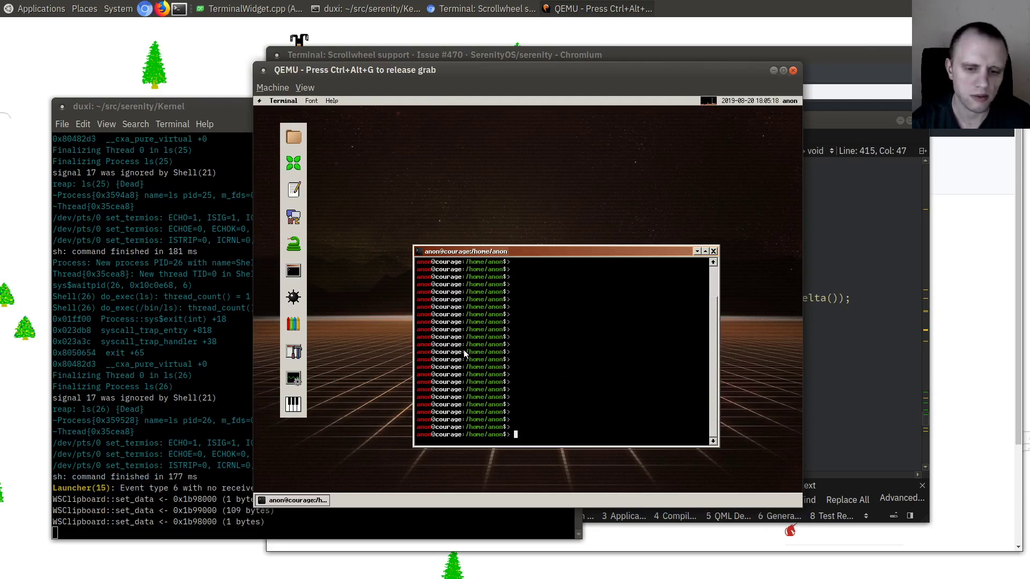
key("ctrl+alt+g")
- Recapture the mouse, wheel-scroll back through the history, add empty prompts, then release the grab
left_click(554, 258)
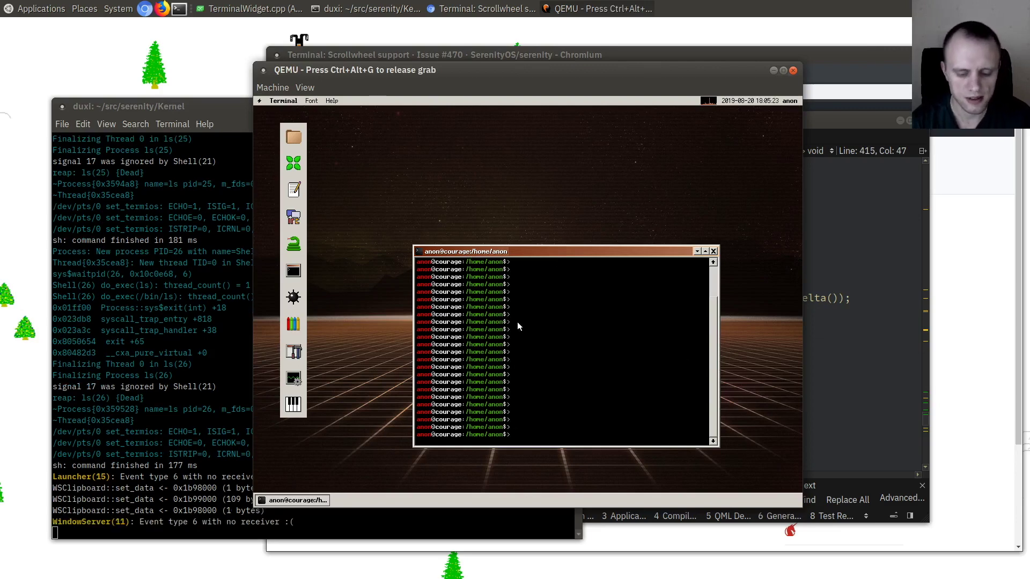
key("ctrl+alt+g")
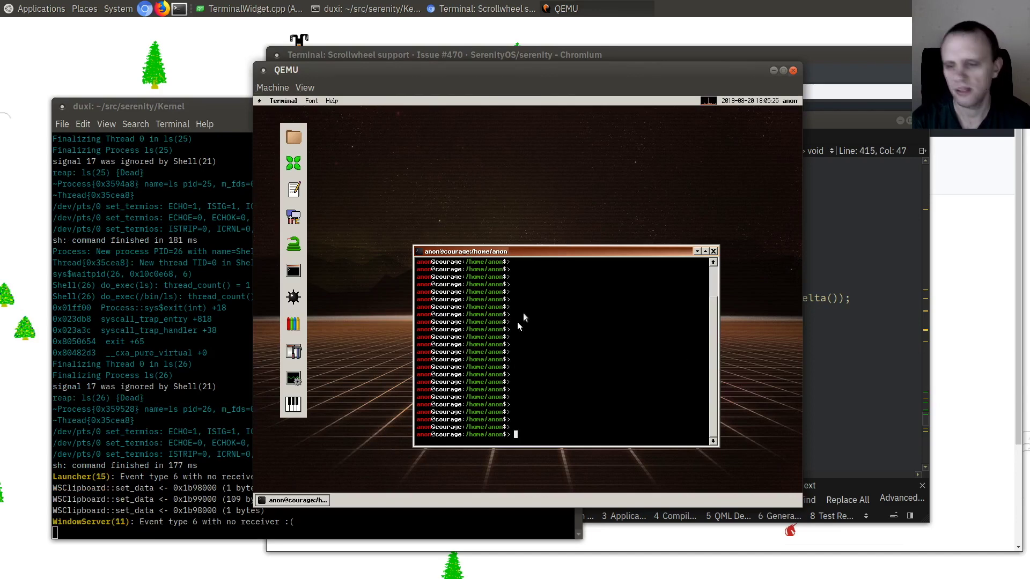
left_click(518, 322)
scroll(722, 346, "up", 2)
scroll(721, 347, "down", 2)
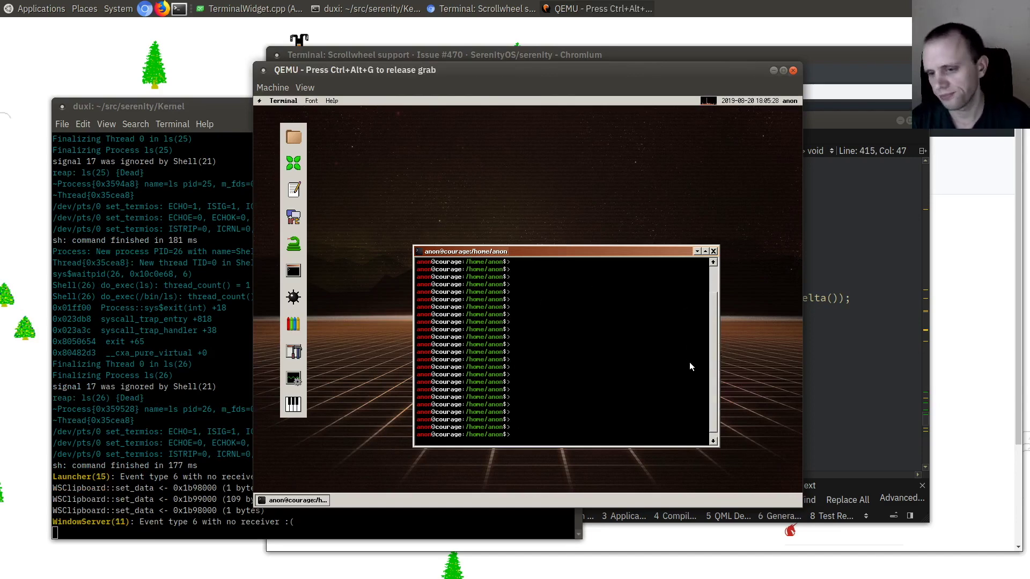
scroll(685, 362, "up", 2)
scroll(683, 364, "up", 2)
scroll(682, 367, "up", 2)
scroll(679, 363, "down", 4)
scroll(677, 358, "down", 4)
scroll(676, 352, "down", 3)
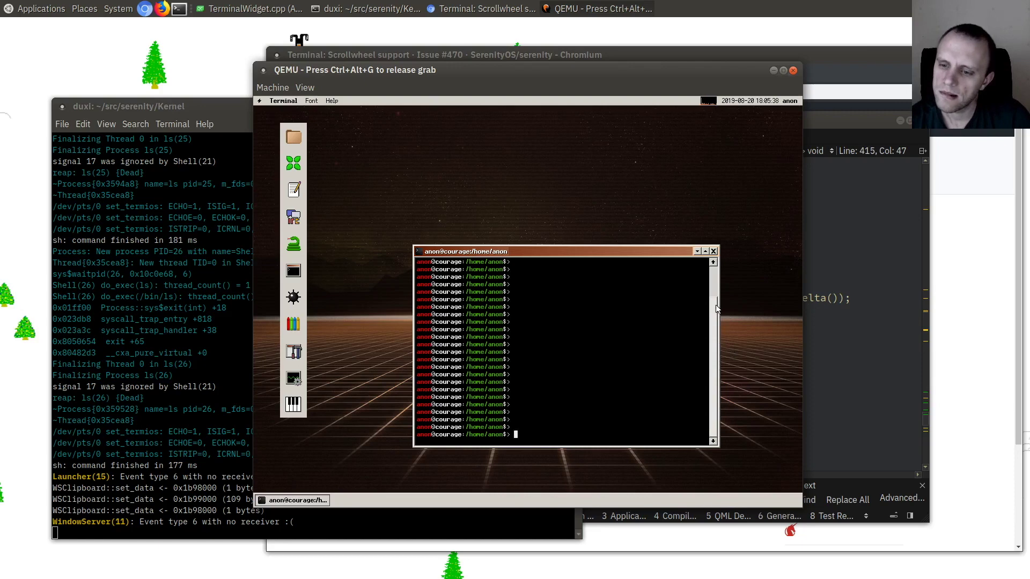
scroll(718, 320, "up", 1)
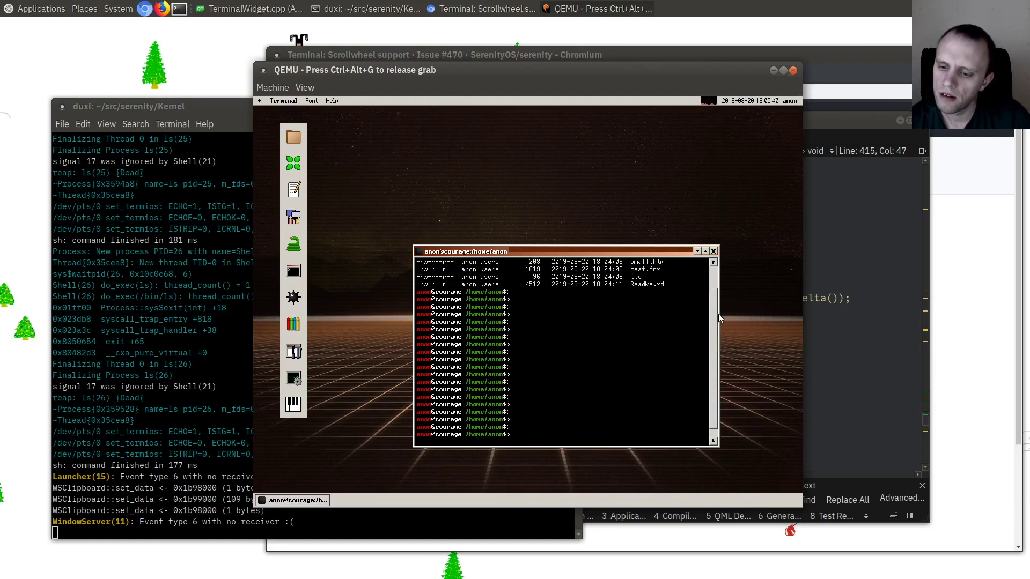
scroll(608, 312, "up", 2)
scroll(626, 310, "up", 1)
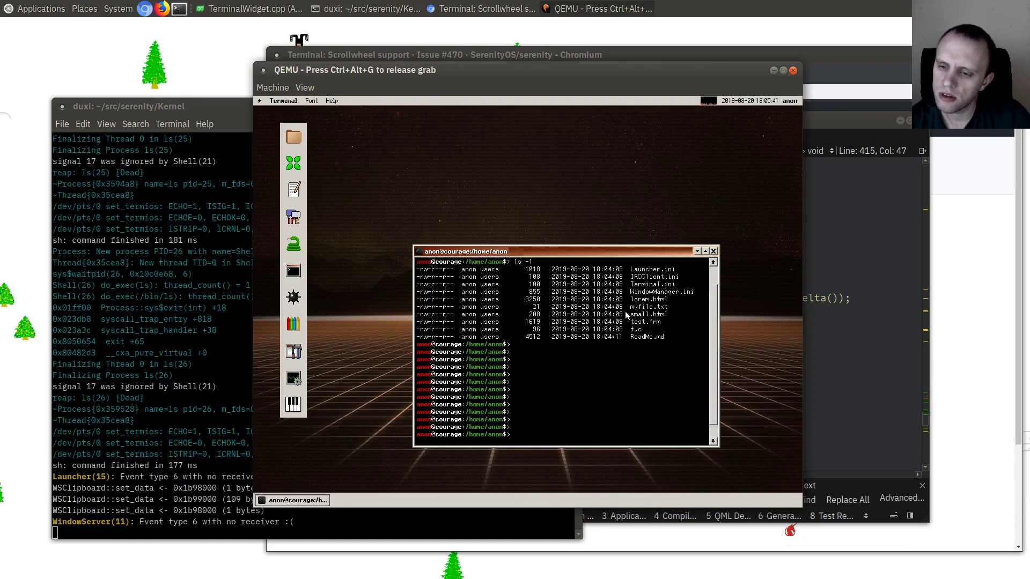
scroll(677, 286, "up", 1)
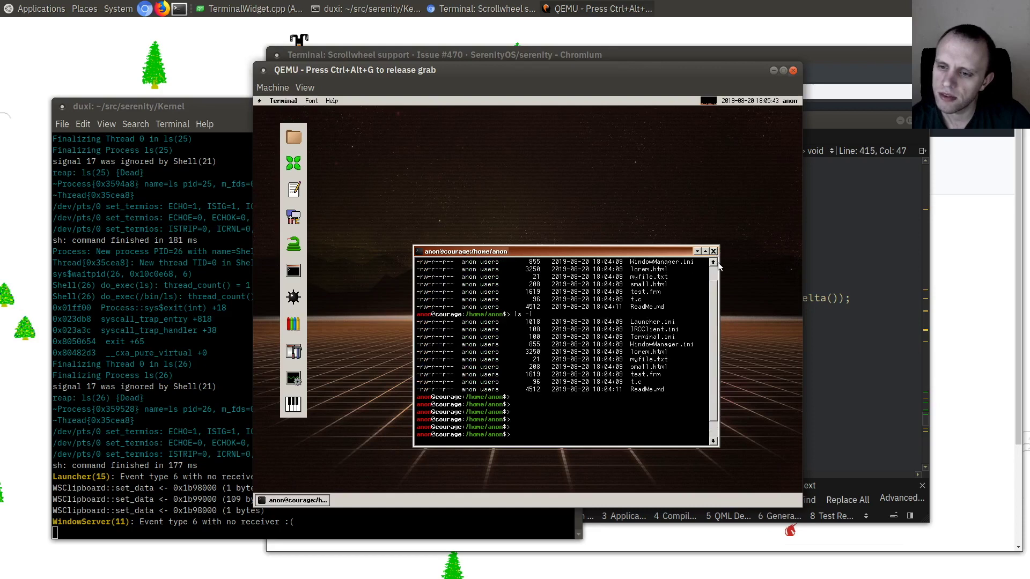
scroll(708, 290, "up", 3)
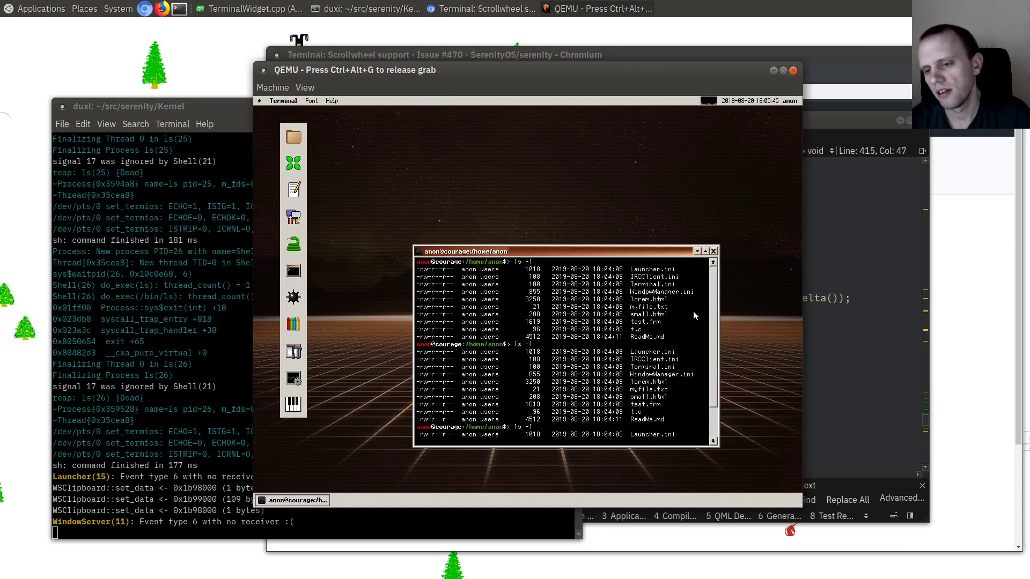
scroll(698, 300, "down", 2)
scroll(706, 295, "down", 2)
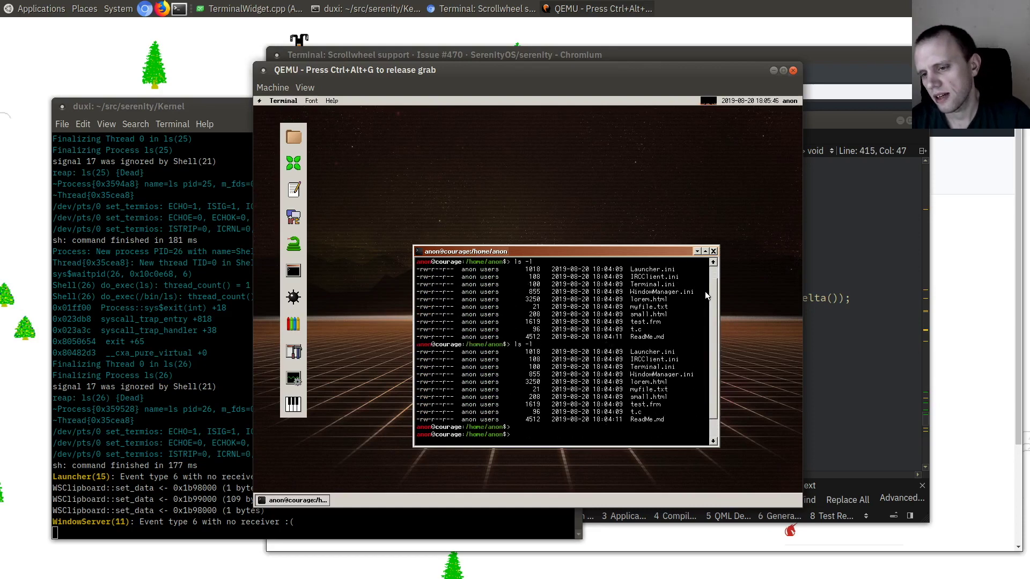
key("Return")
key("Return")
key("Return")
key("Return")
key("Return")
key("Return")
key("Return")
key("Return")
key("Return")
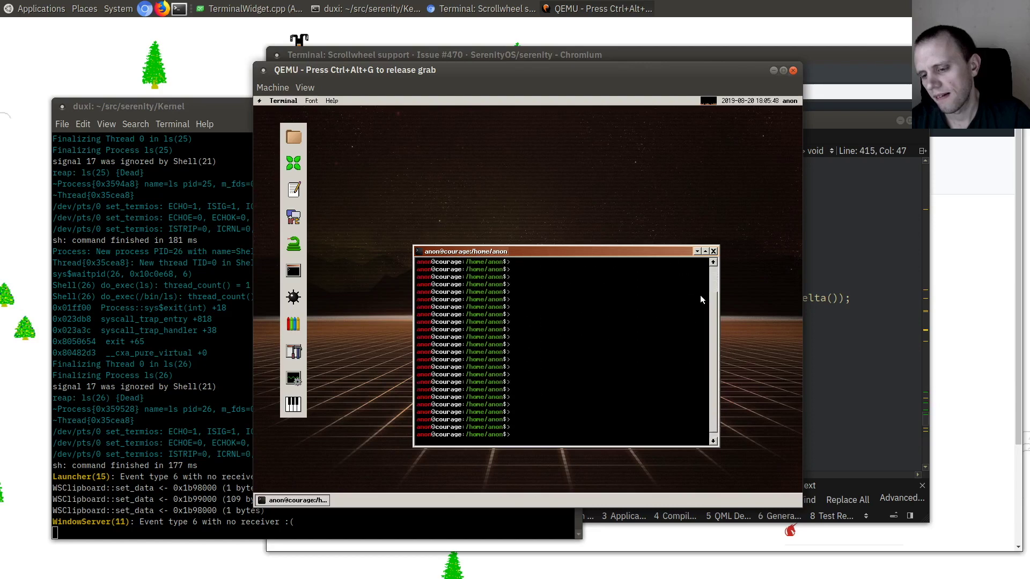
scroll(701, 293, "up", 1)
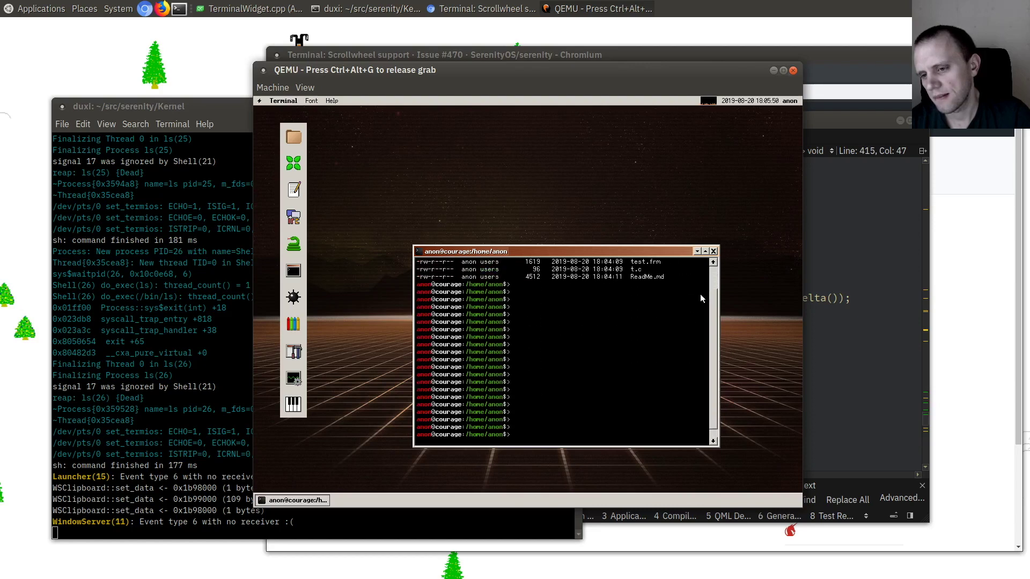
scroll(701, 293, "up", 1)
scroll(700, 293, "up", 3)
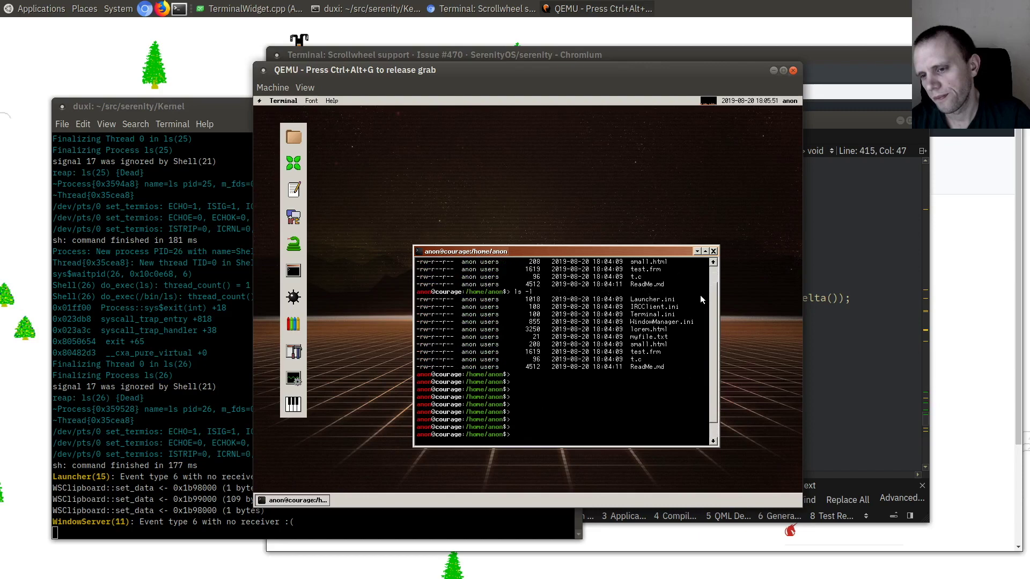
key("ctrl+alt+g")
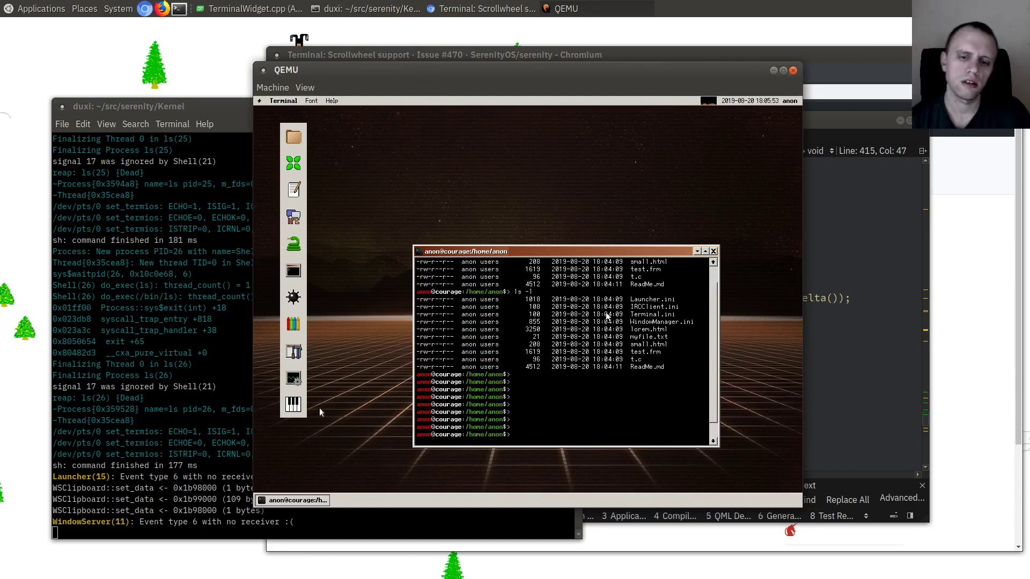
- Stop QEMU and add a mousewheel_event declaration to GScrollBar.h, copied from mousemove_event
key("ctrl+c")
key("alt+Tab")
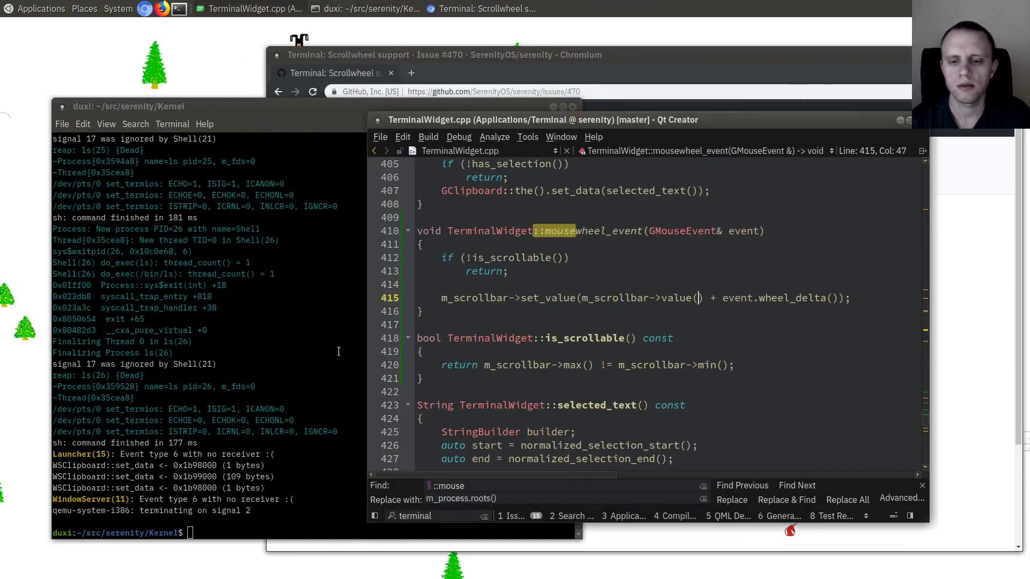
key("ctrl+k")
type("gscr")
key("Return")
scroll(592, 315, "up", 4)
scroll(592, 315, "down", 4)
scroll(592, 315, "down", 6)
scroll(592, 315, "down", 4)
scroll(592, 315, "up", 4)
left_click(801, 327)
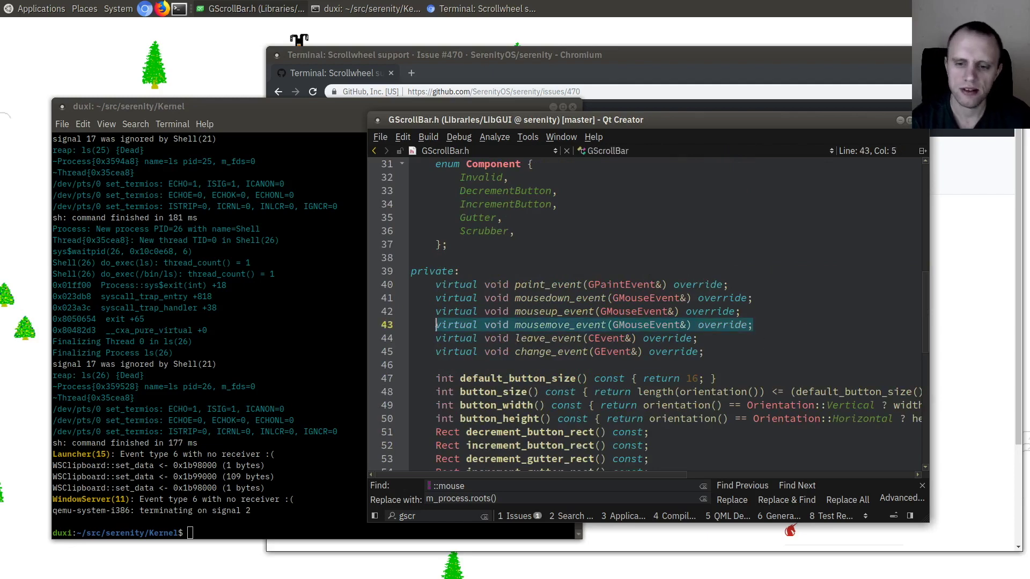
key("Return")
key("ctrl+v")
key("Home")
key("ctrl+Right")
key("ctrl+Right")
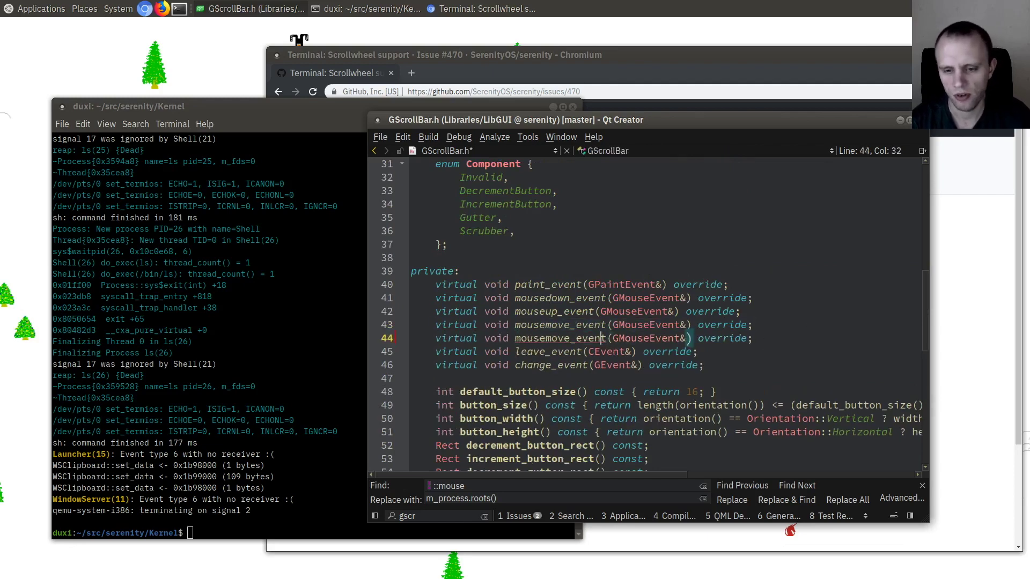
key("Left")
key("Left")
key("Left")
key("BackSpace")
key("BackSpace")
type("wheel")
key("Delete")
key("Delete")
- Open GScrollBar.cpp and search for 'mouse' to reach its mouse handlers
key("ctrl+k")
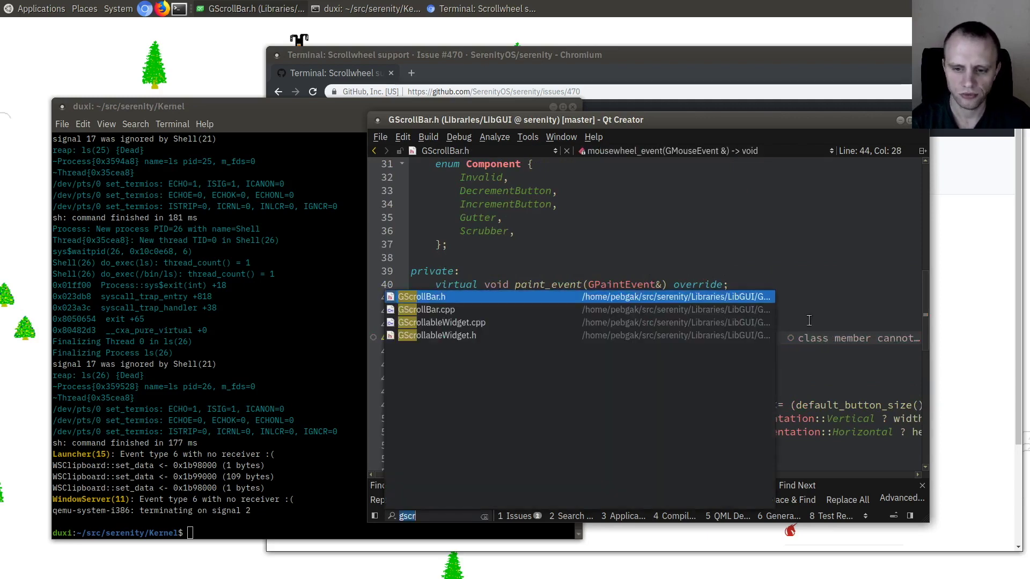
key("Down")
key("Return")
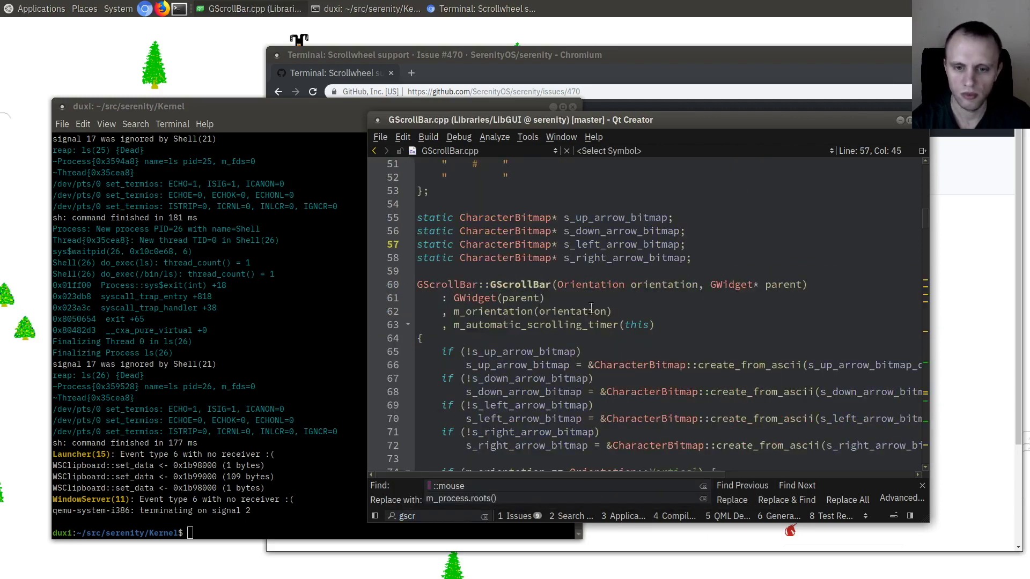
key("Escape")
key("ctrl+f")
type("mouse")
key("Return")
key("Escape")
scroll(588, 308, "down", 7)
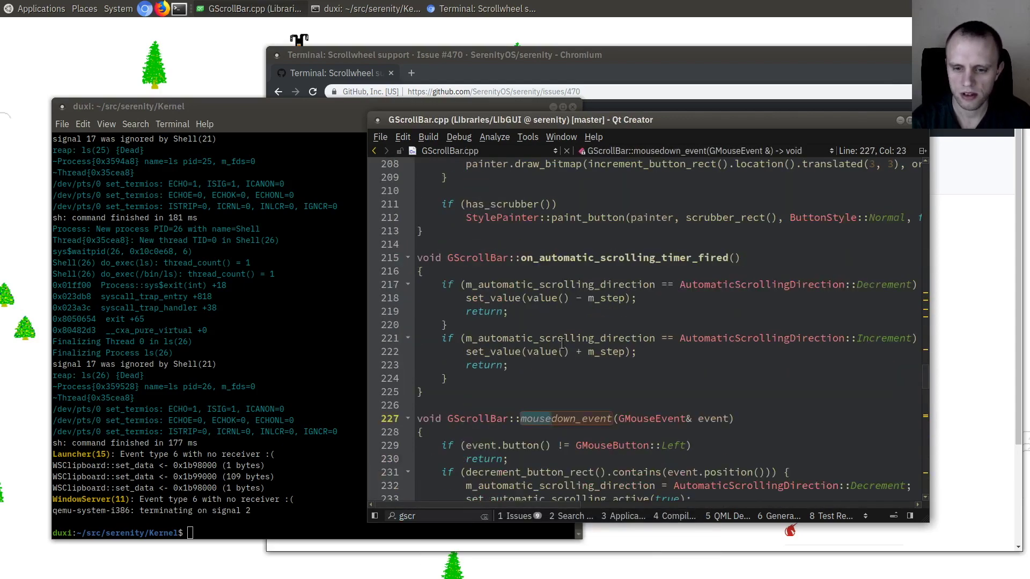
scroll(579, 322, "down", 8)
scroll(559, 342, "down", 11)
scroll(560, 322, "up", 1)
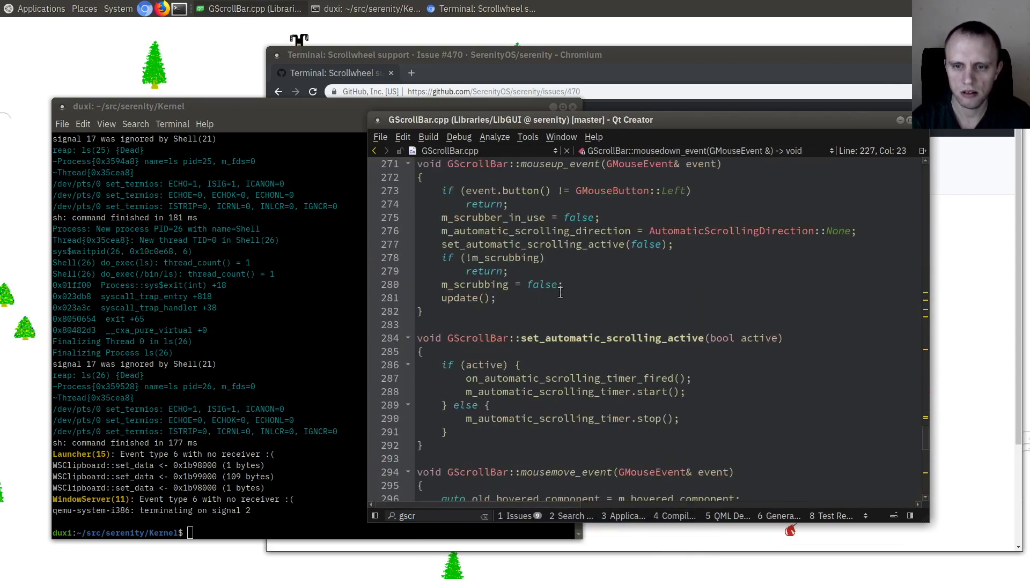
scroll(559, 294, "up", 3)
scroll(517, 370, "up", 2)
- Start an empty GScrollBar::mousewheel_event definition below mouseup_event and save
left_click(517, 434)
left_click(527, 388)
key("Return")
key("Return")
type("voi")
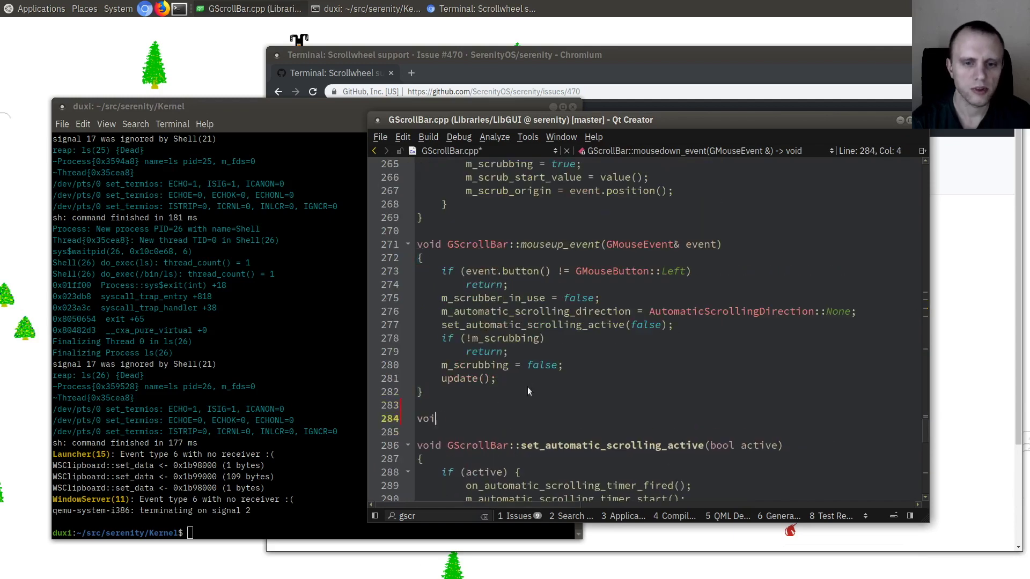
type("d GScrollBar::mousew")
key("Return")
key("BackSpace")
key("BackSpace")
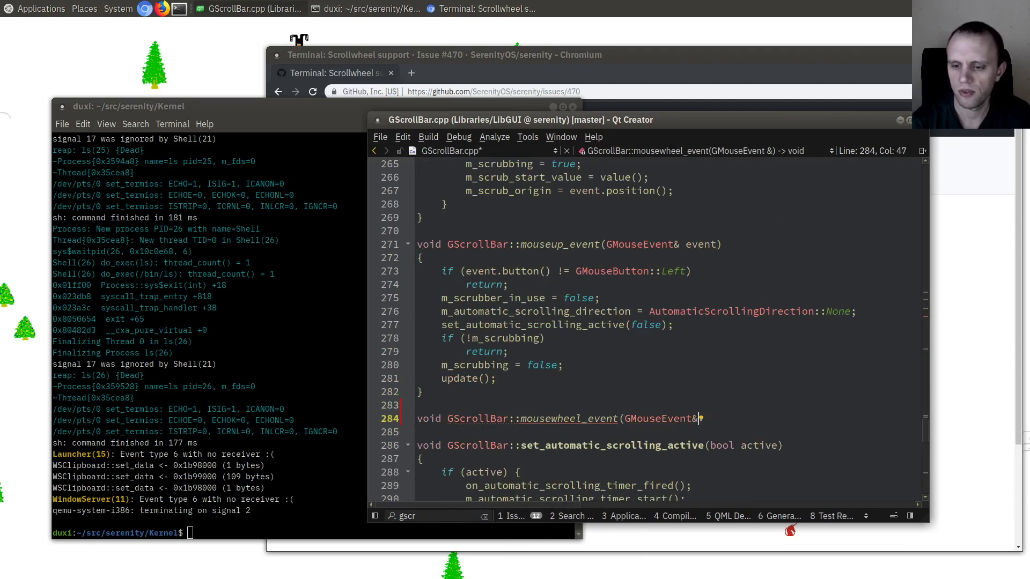
type(" event)")
key("Return")
type("{")
key("Return")
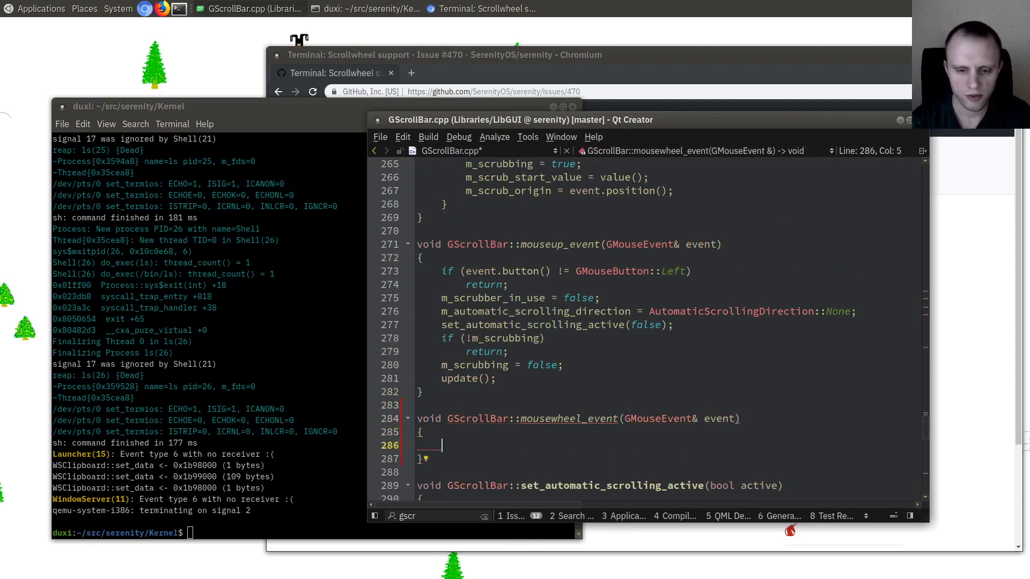
key("ctrl+s")
scroll(460, 358, "down", 4)
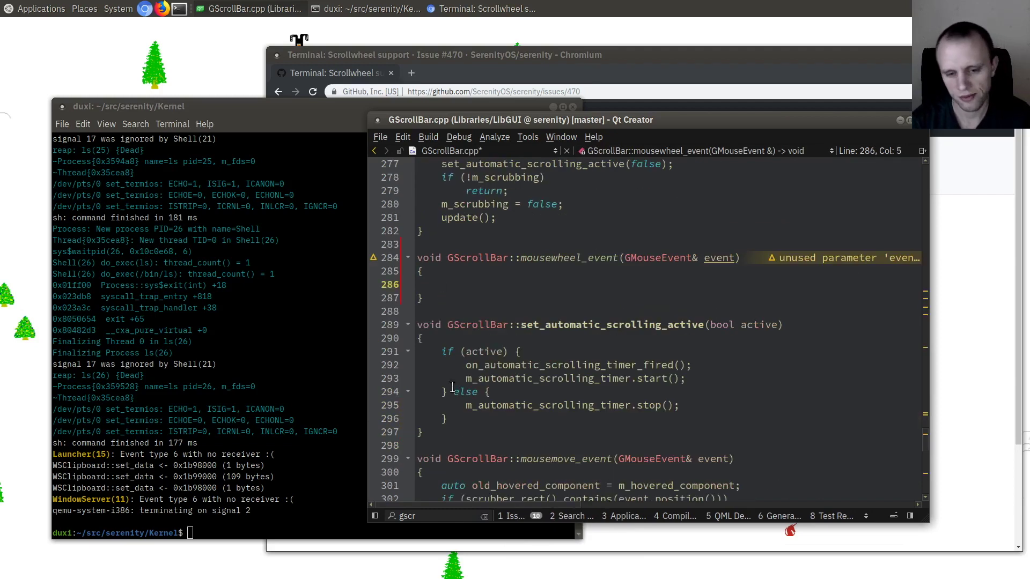
- Fill the body with 'if (min() == max()) return;' and 'set_value(value() + event.wheel_delta());'
key("Tab")
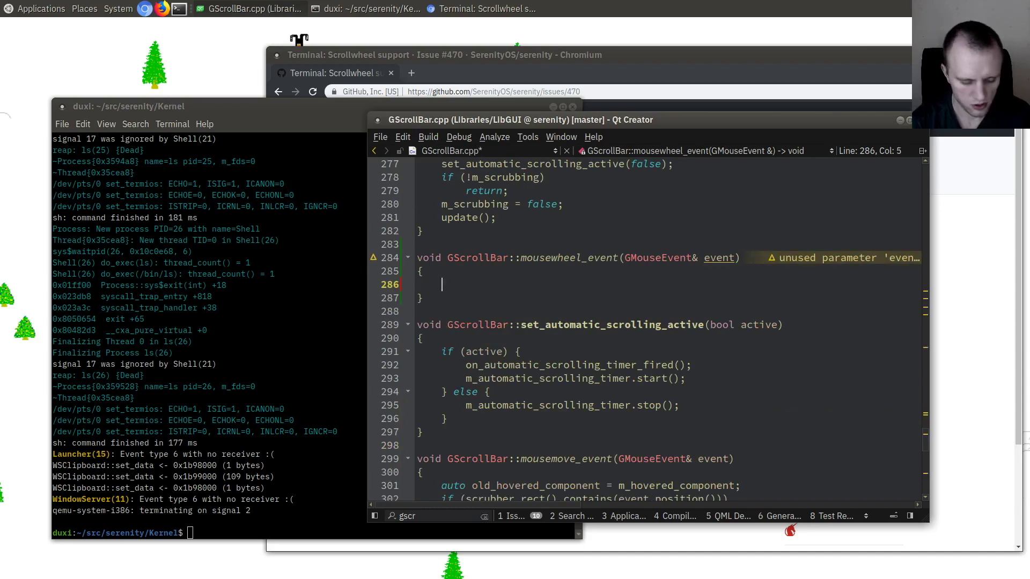
type("if (!is_")
type("== max())")
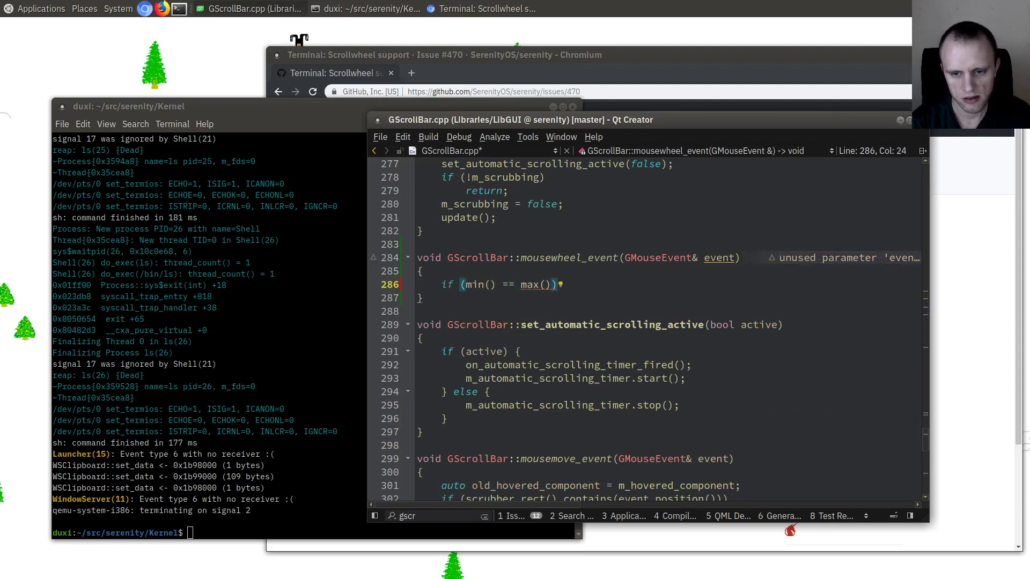
key("Return")
type("return;")
key("Return")
type("s")
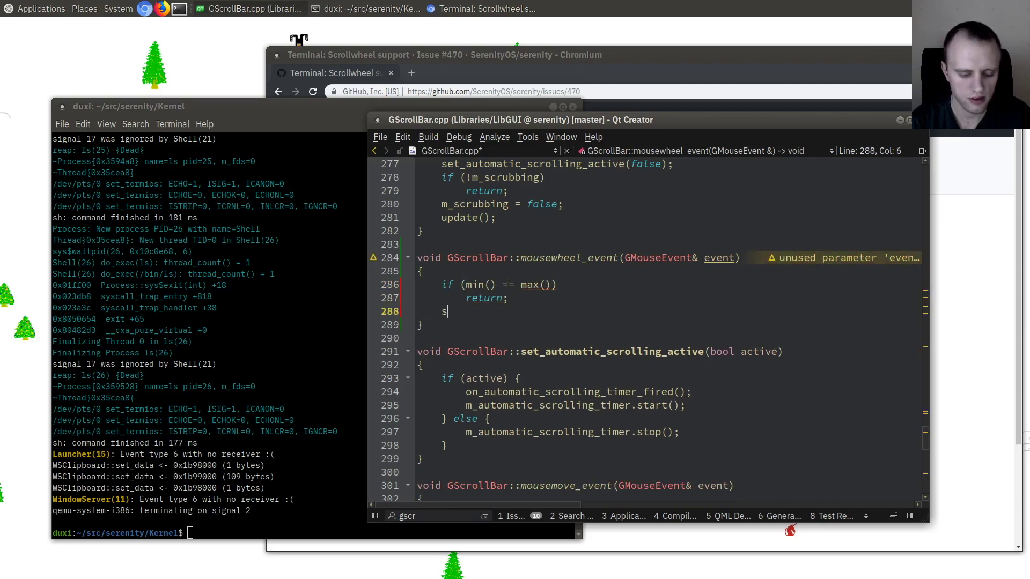
type("et_value(value() + event.wh")
key("Return")
type(");")
key("Return")
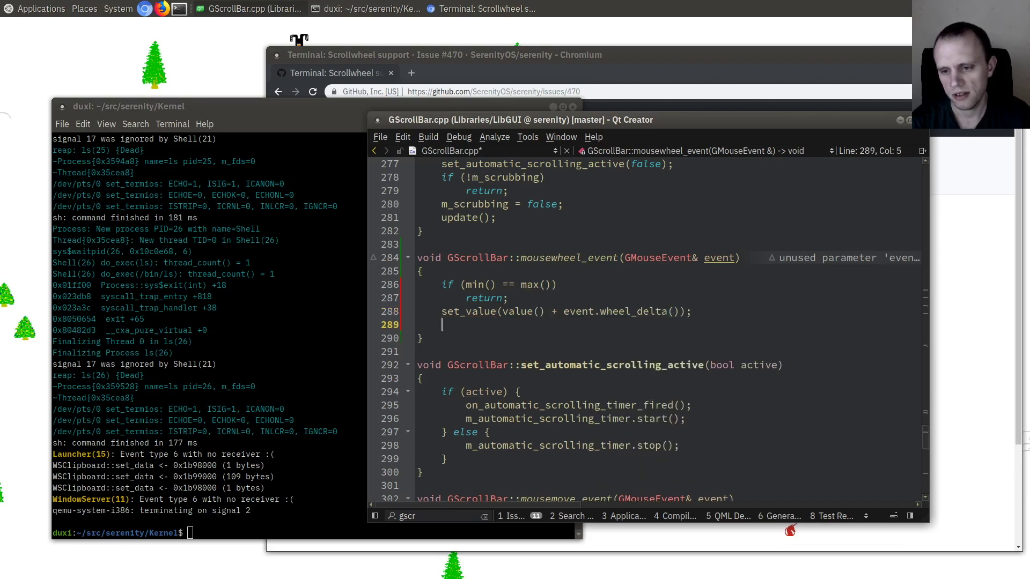
type("return GSco")
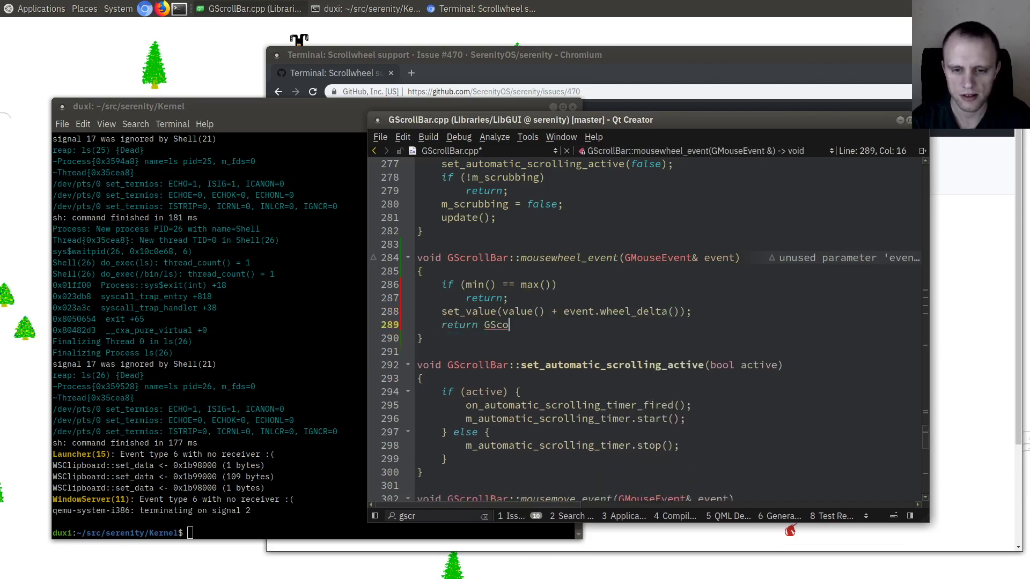
- End the handler with 'return GWidget::mousewheel_event(event);', copying the base-class name from the header
left_click(477, 257, "ctrl")
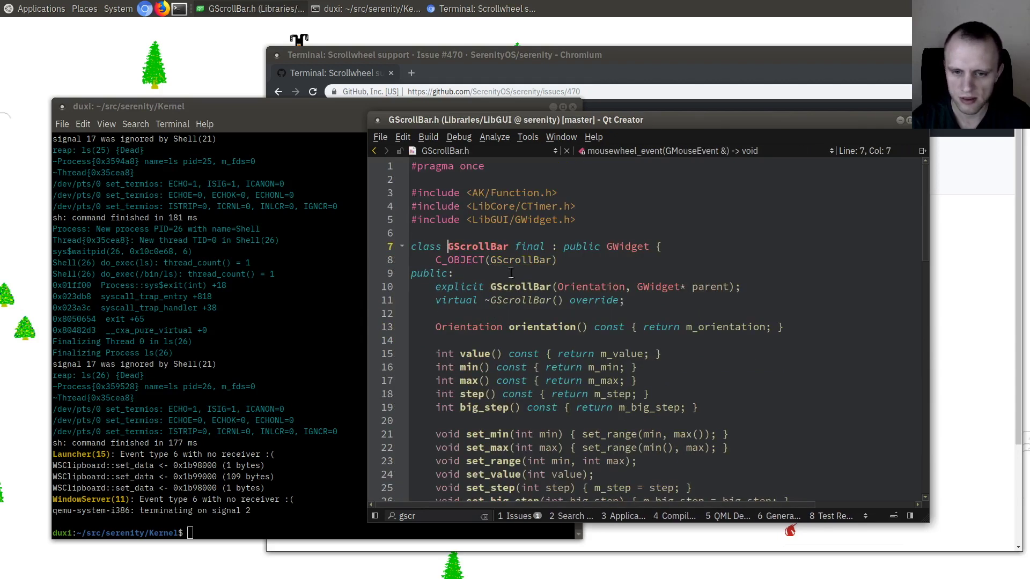
double_click(623, 246)
key("ctrl+c")
key("alt+Left")
key("ctrl+BackSpace")
key("ctrl+v")
type(":")
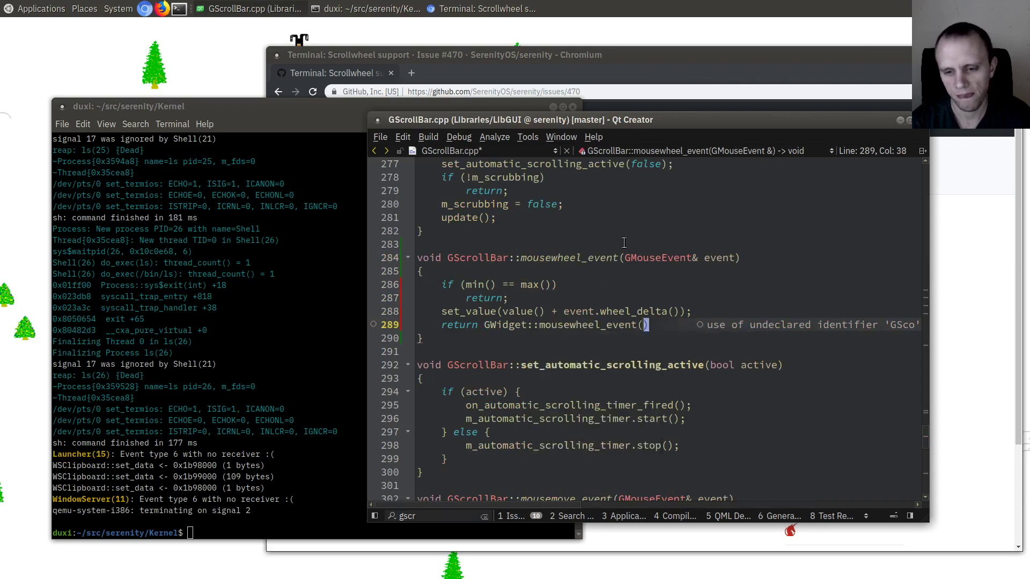
key("Return")
type("event);")
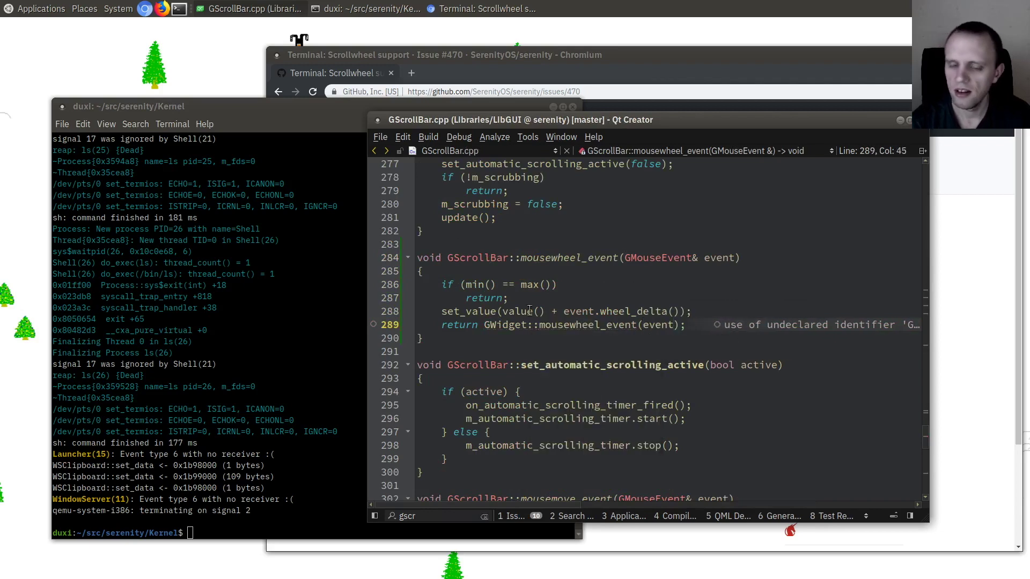
left_click(519, 325)
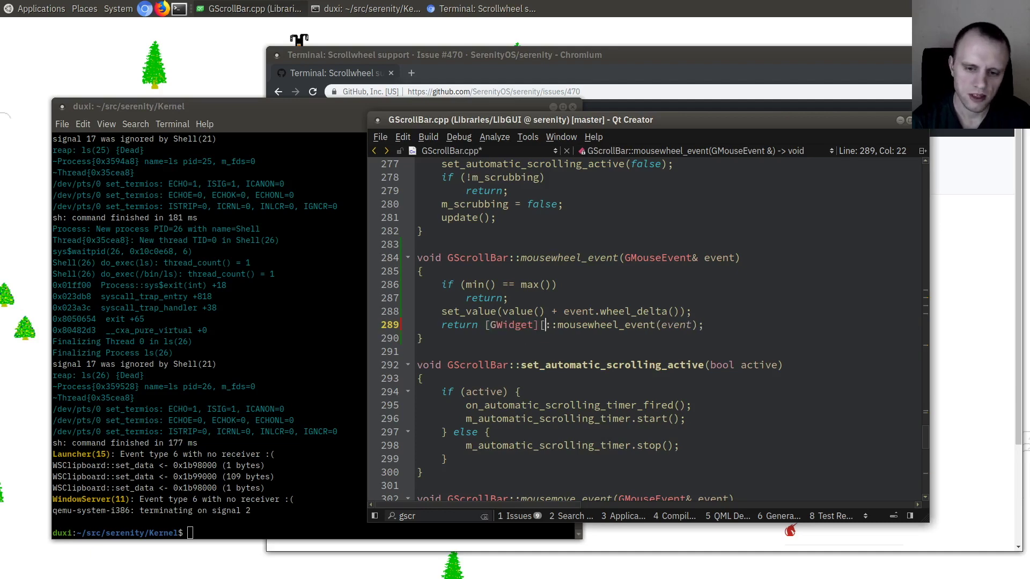
key("BackSpace")
key("BackSpace")
key("BackSpace")
type("[[base]]")
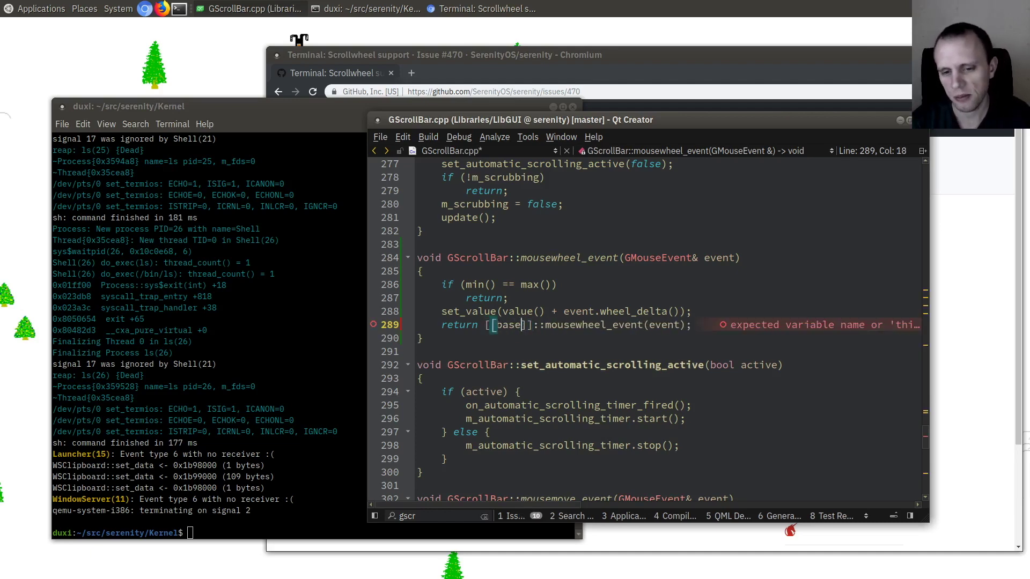
key("BackSpace")
key("BackSpace")
key("BackSpace")
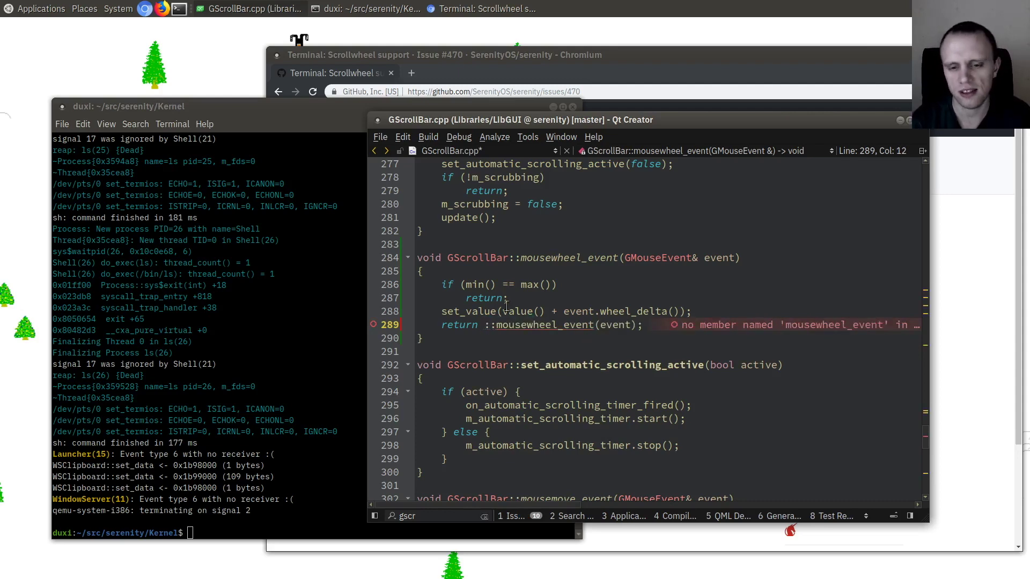
type("Gwi")
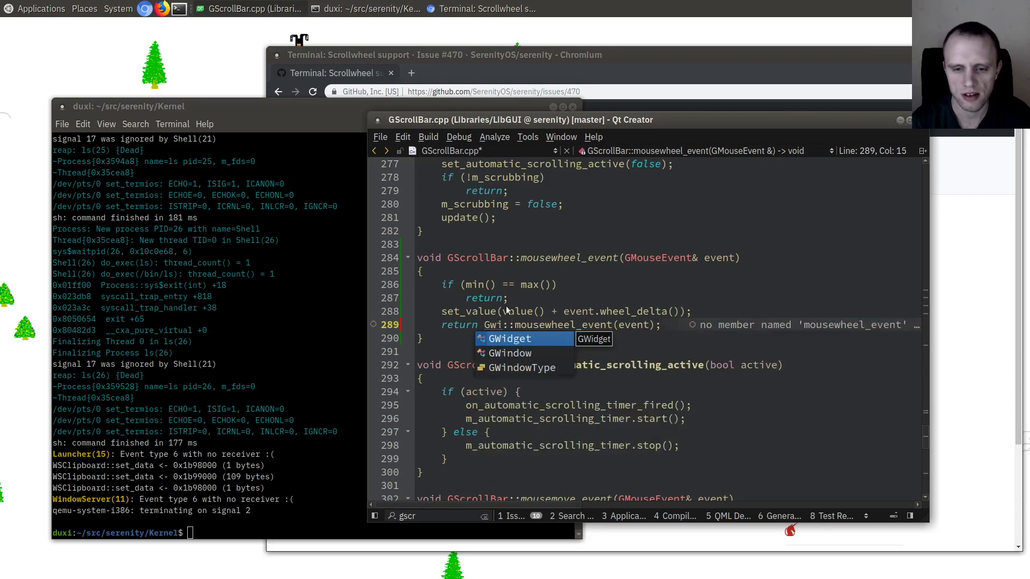
key("Return")
- Confirm GScrollBar's base class in the header and review the set_value and return lines
key("F4")
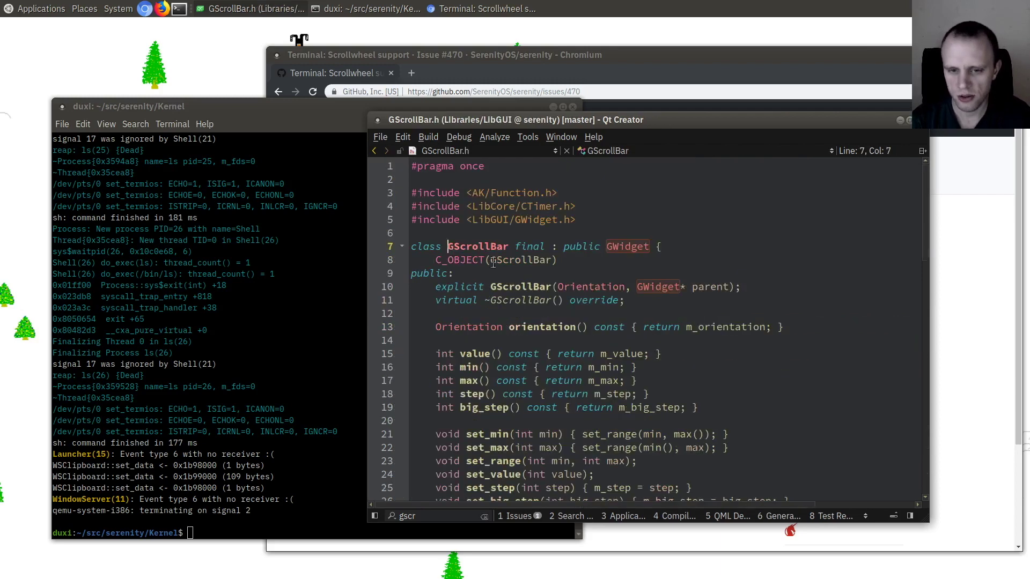
left_click_drag(520, 260, 531, 300)
left_click(496, 246)
key("F4")
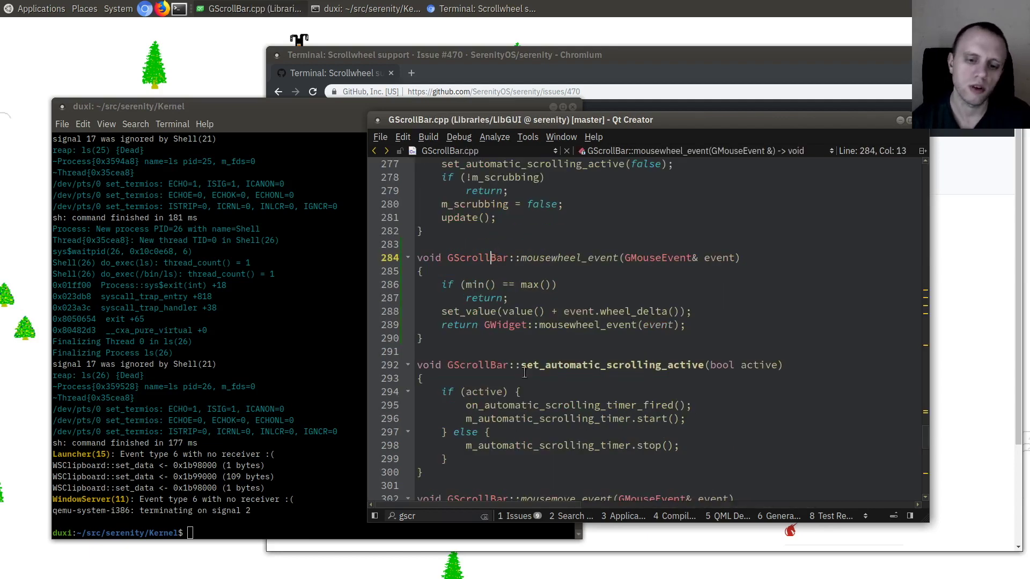
left_click_drag(441, 311, 523, 320)
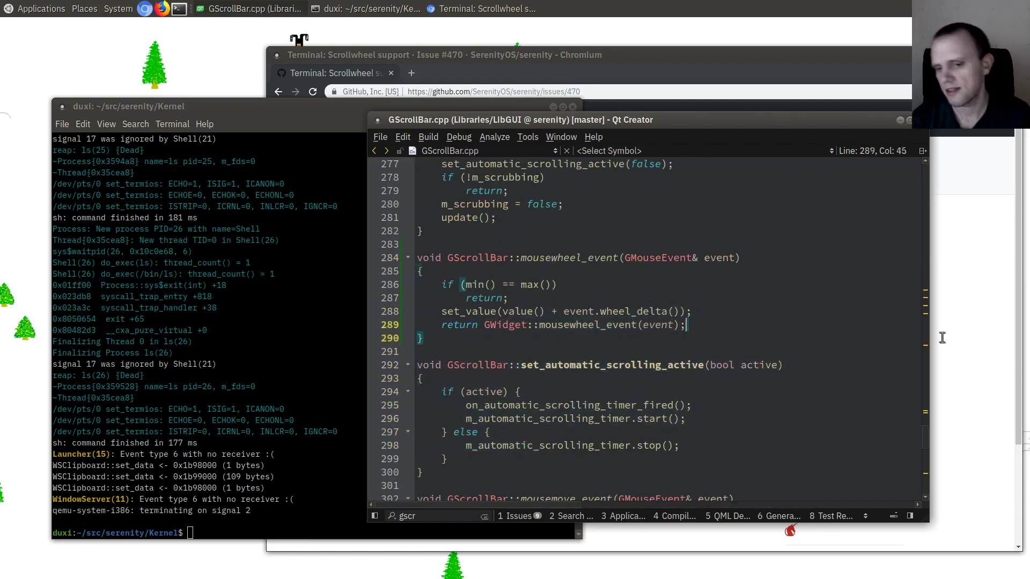
left_click_drag(420, 338, 642, 310)
left_click(632, 311)
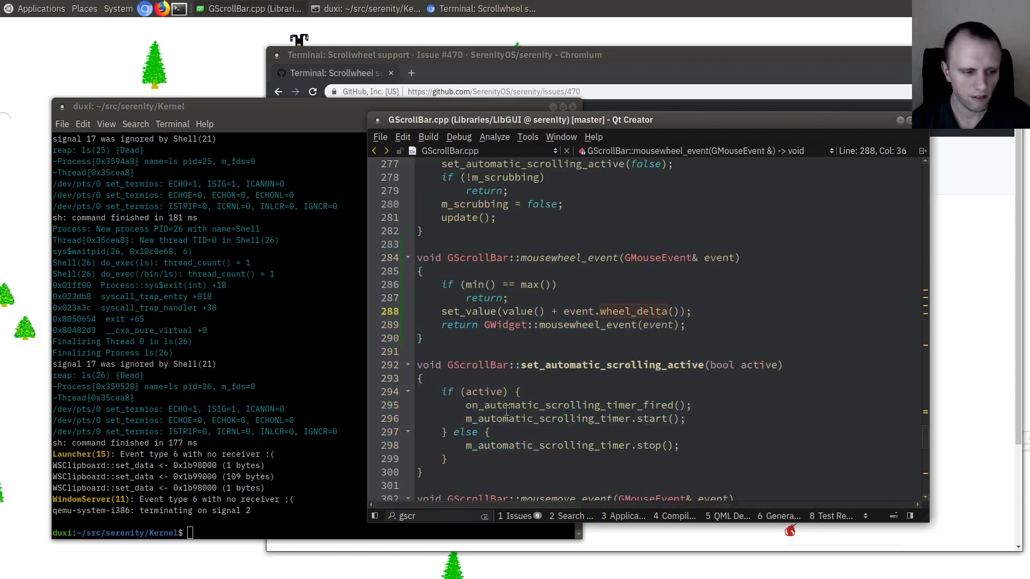
left_click_drag(537, 324, 685, 326)
left_click(515, 338)
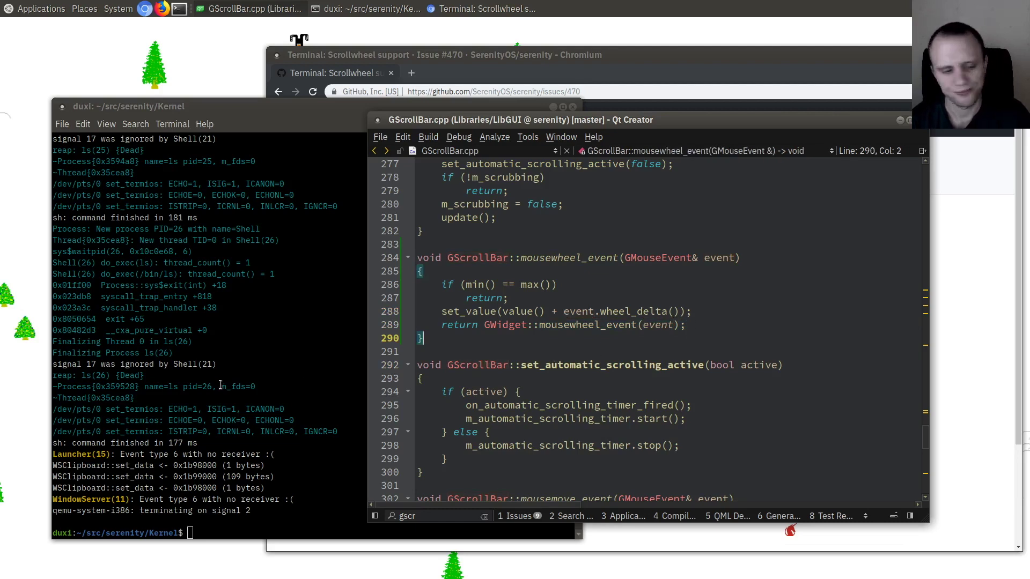
key("alt+Tab")
key("alt+Tab")
key("Up")
key("Up")
key("Up")
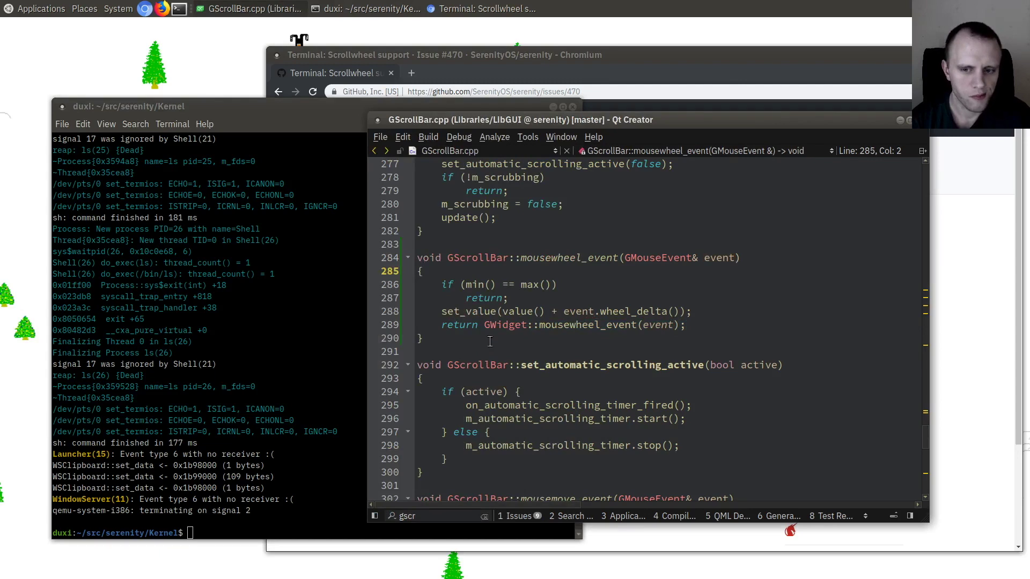
- Make TerminalWidget::mousewheel_event also call GFrame::mousewheel_event(event)
key("ctrl+k")
type("terminw")
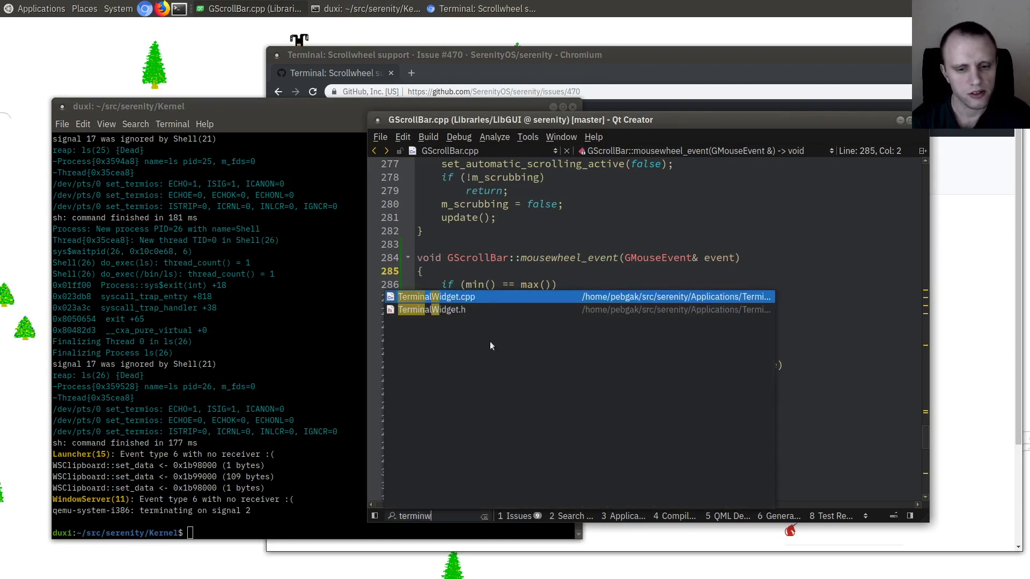
key("Return")
left_click(490, 341, "ctrl")
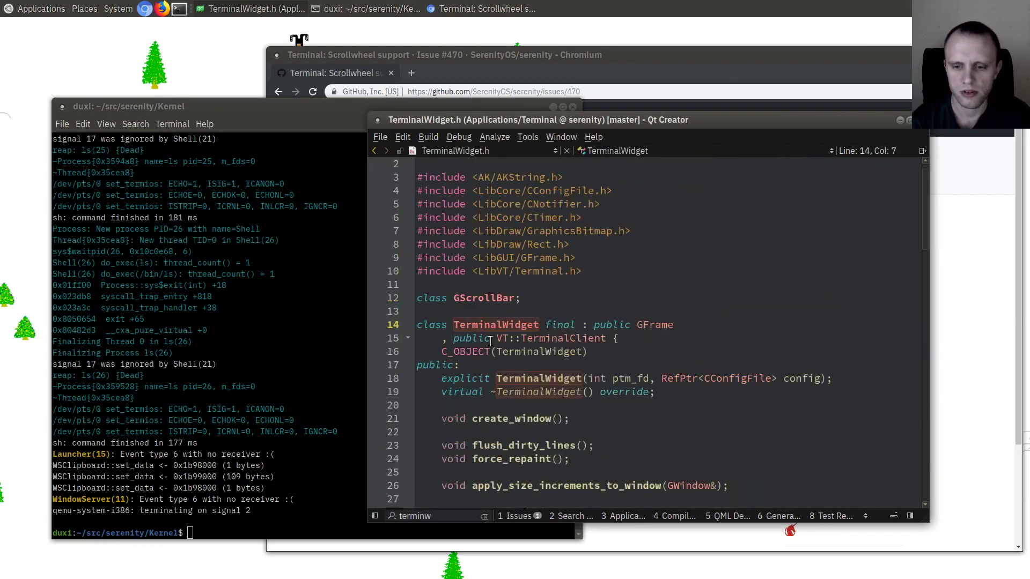
key("alt+Left")
left_click(579, 278)
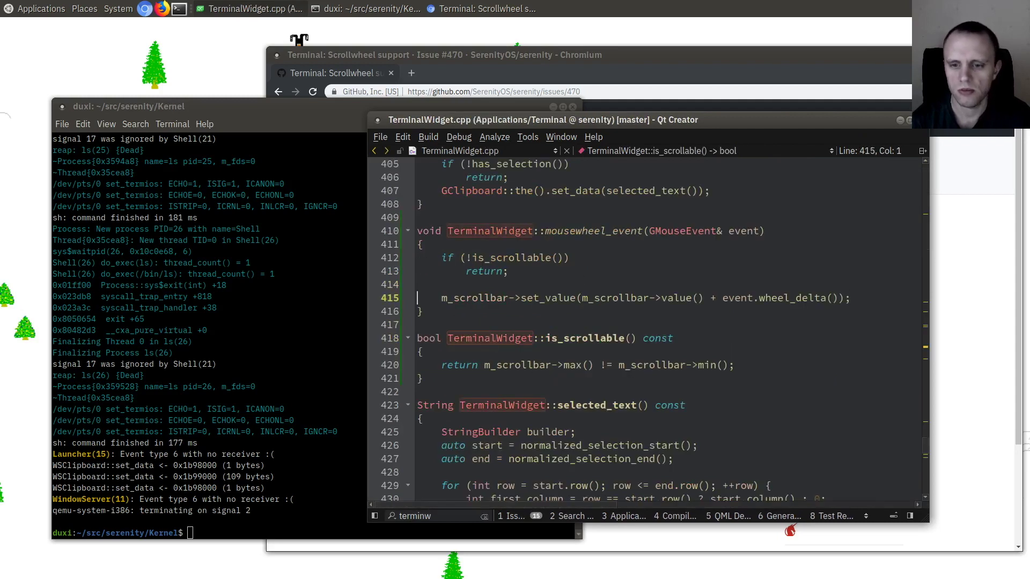
key("End")
key("Return")
type("GFrame::mousew")
key("Return")
type("event);")
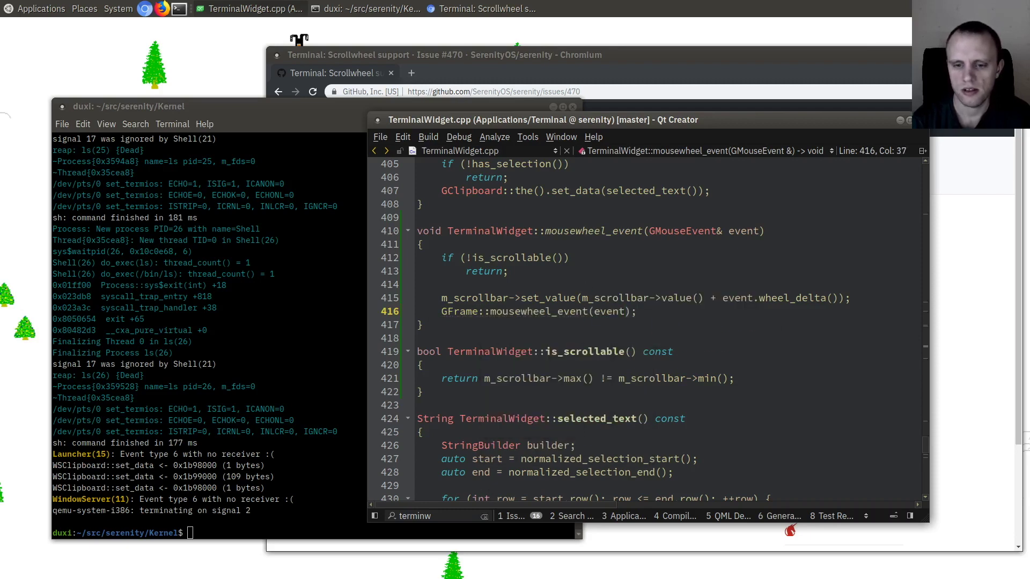
- Delete 'return ' before GScrollBar's base-class call and recall the build command in the shell
key("alt+Left")
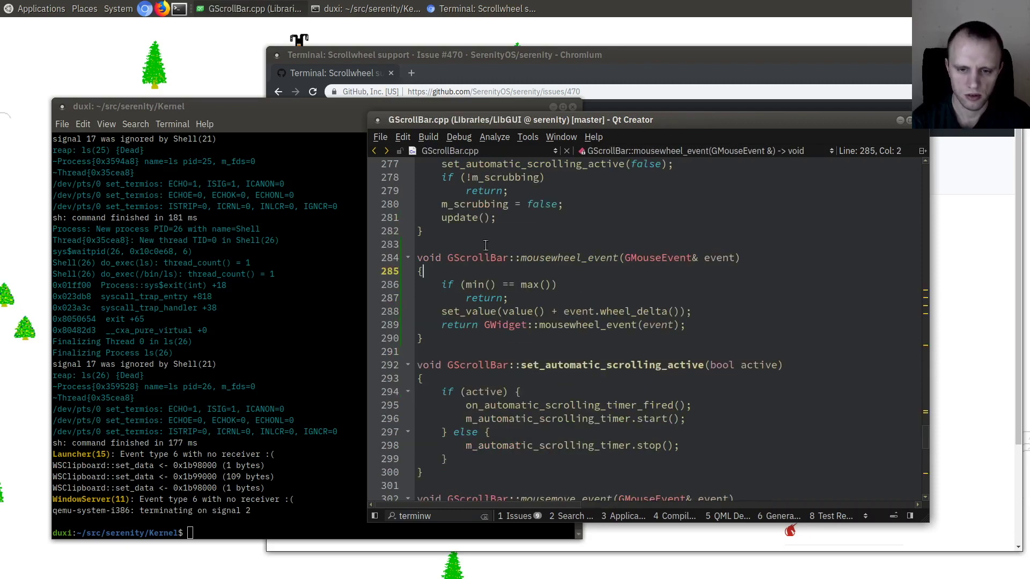
key("Down")
key("Down")
key("Down")
key("ctrl+shift+Right")
key("Delete")
left_click(322, 336)
key("Up")
key("Up")
- Start the ./makeall.sh rebuild and look over GScrollBar's handler and header
key("Return")
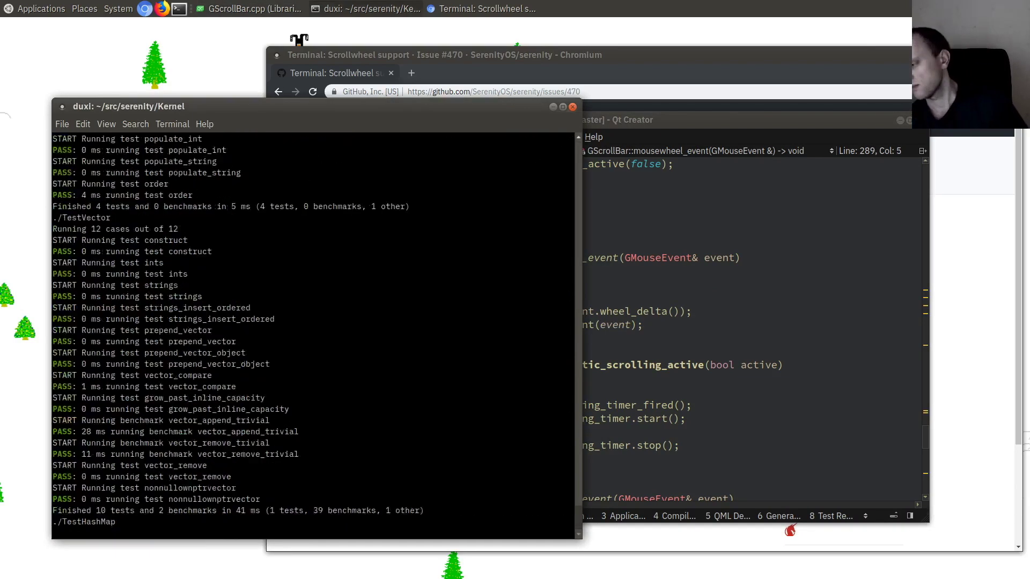
key("alt+Tab")
key("Up")
key("Up")
key("Up")
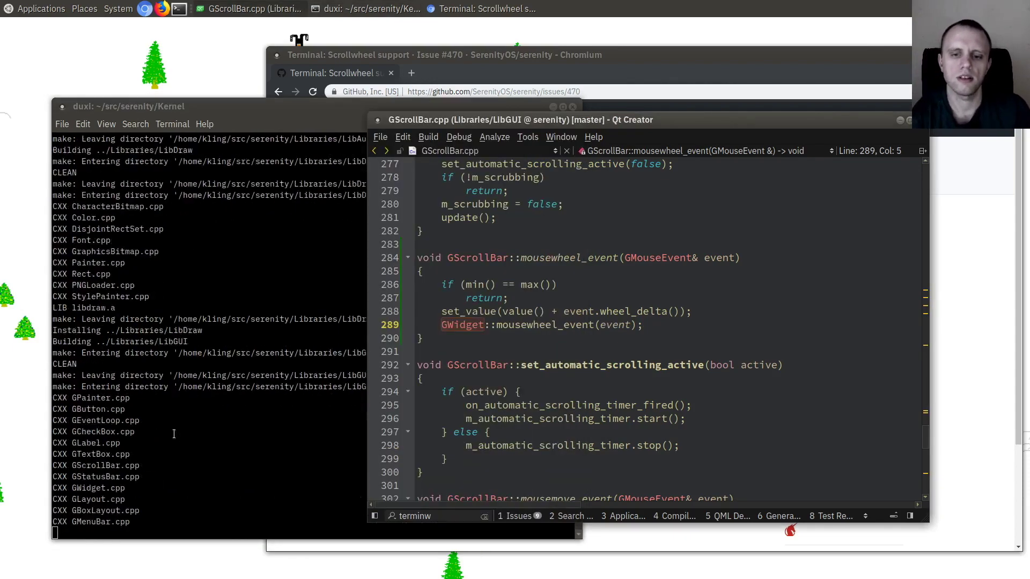
key("Up")
key("Right")
key("Right")
key("Right")
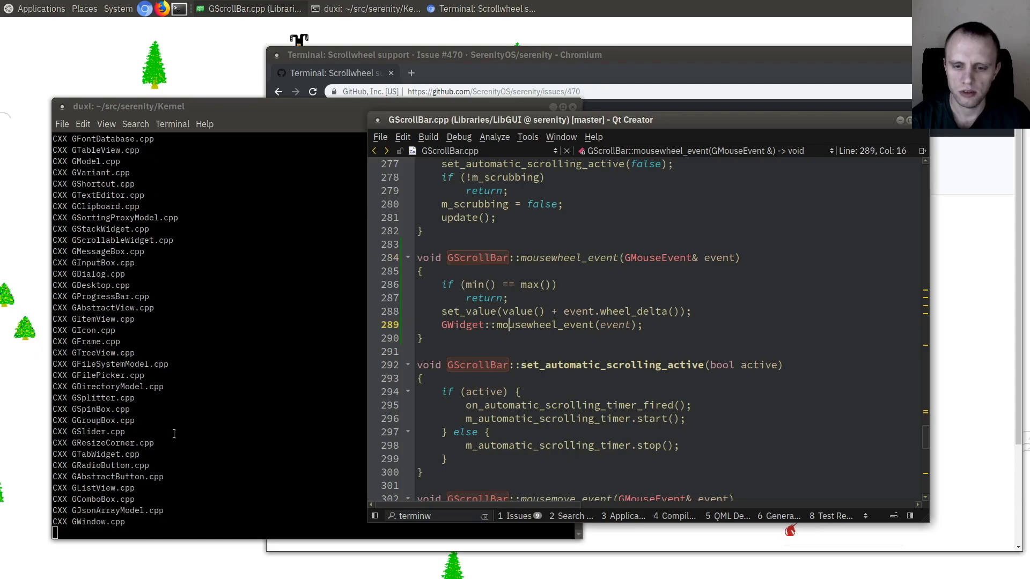
key("alt+Left")
key("F4")
- Remove the stray blank line in TerminalWidget.cpp's handler, then boot the system with ../run
key("ctrl+k")
type("term")
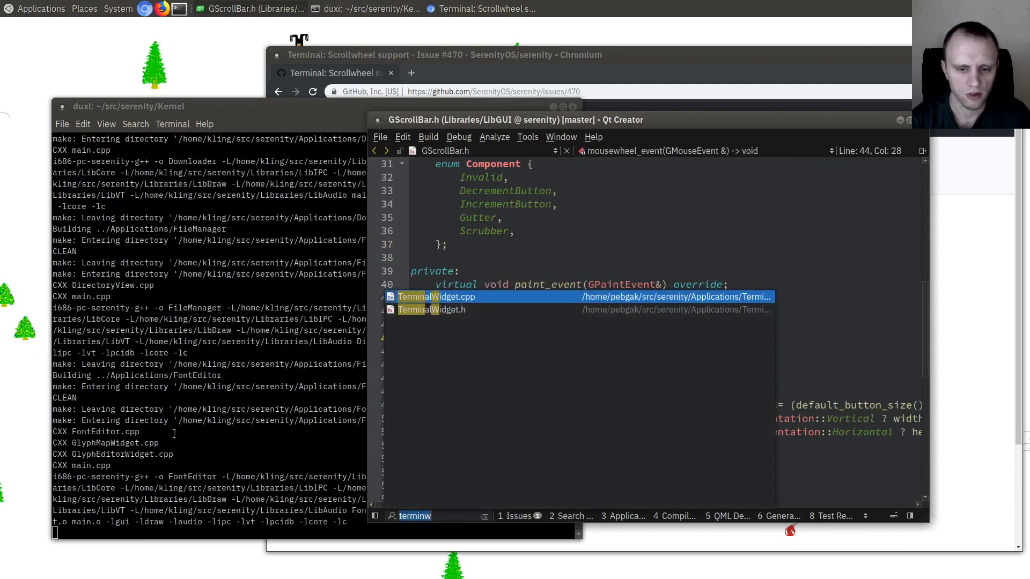
key("Return")
key("Up")
key("Up")
key("Delete")
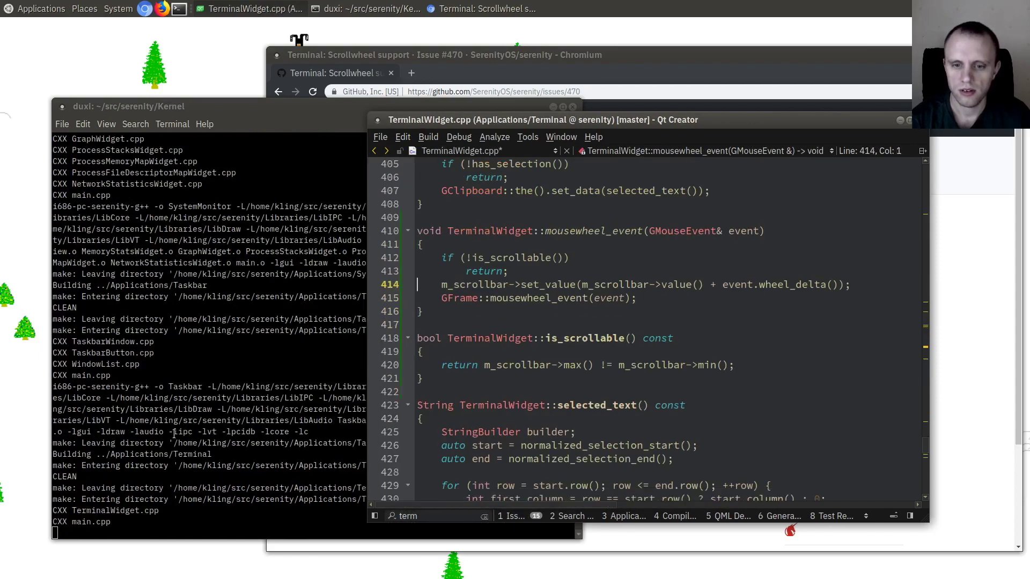
left_click(173, 433)
type(".")
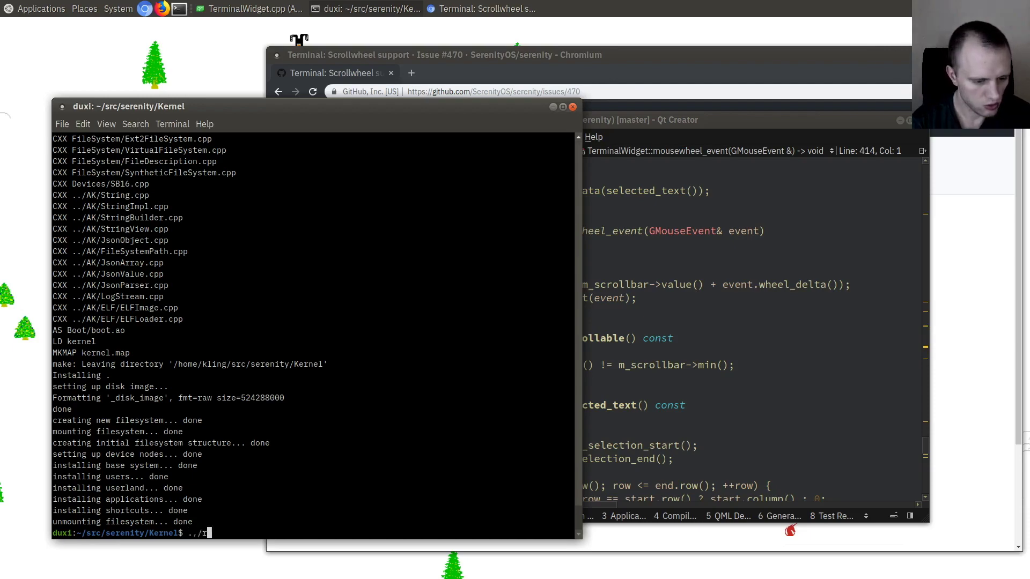
type("/run")
key("Return")
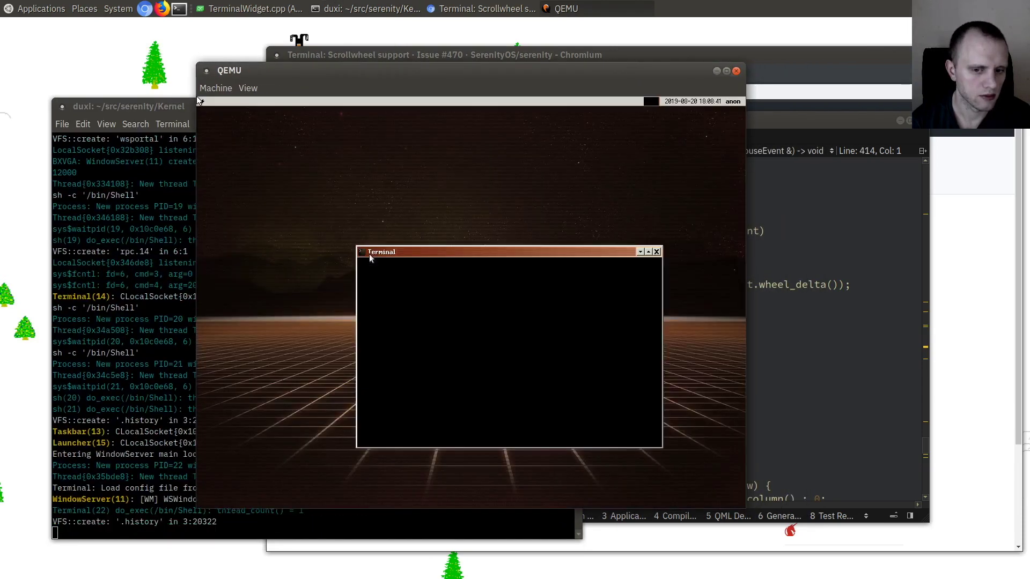
- Fill the Serenity terminal by running ls -l, dmesg, then ls -l again
left_click(369, 257)
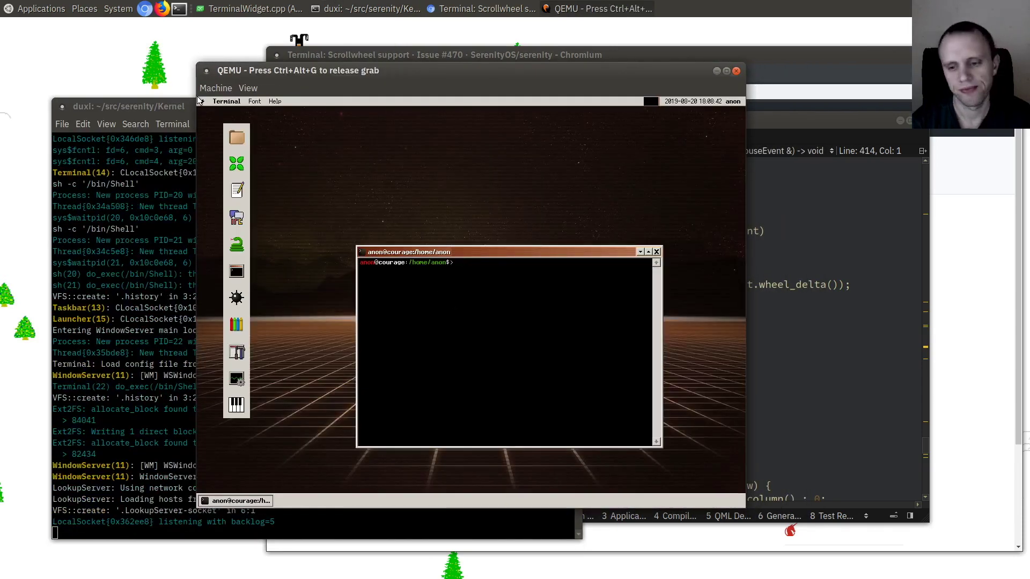
type("ls -l")
key("Return")
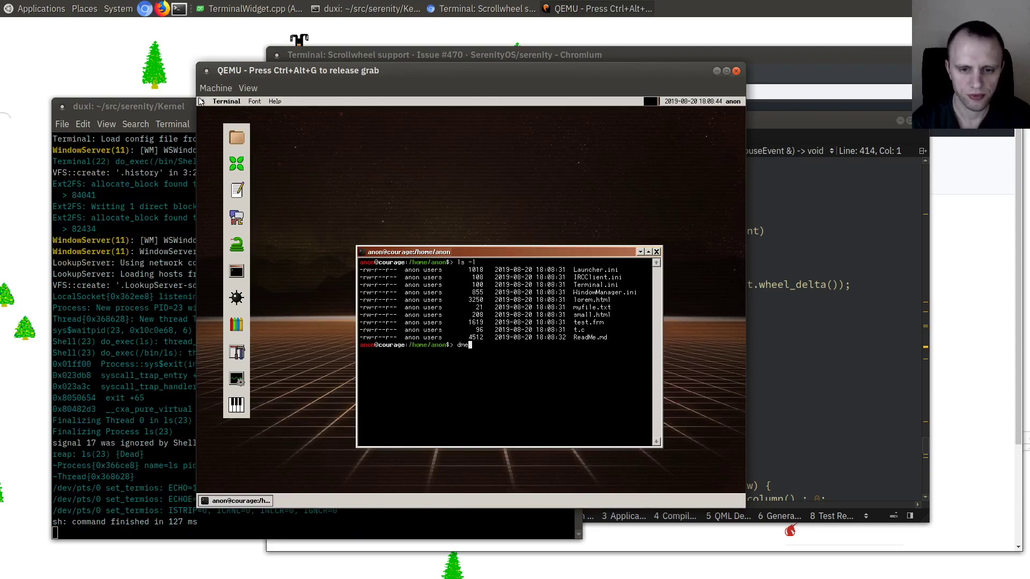
type("dmesg")
key("Return")
type("dmesdg")
key("Return")
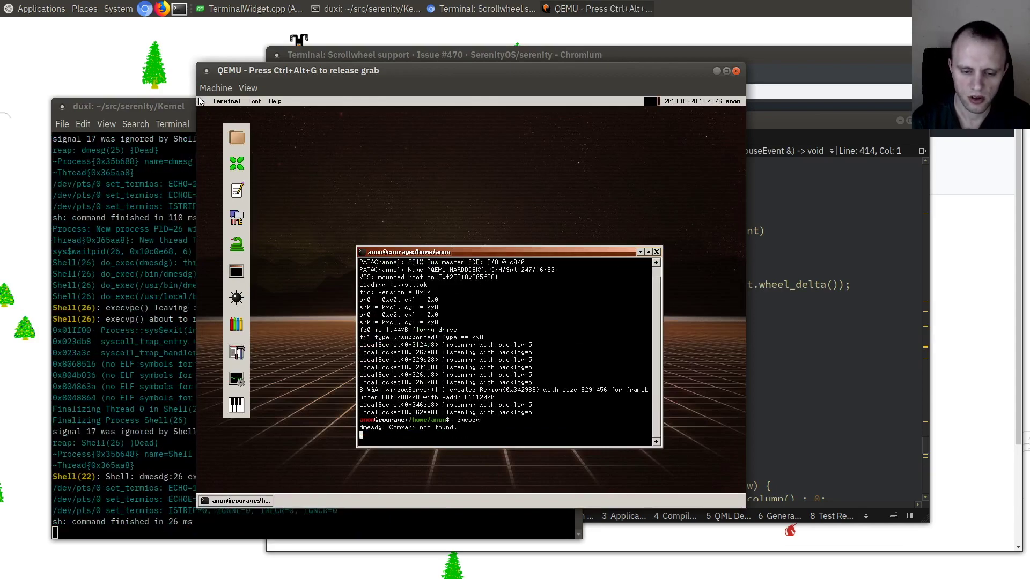
key("Return")
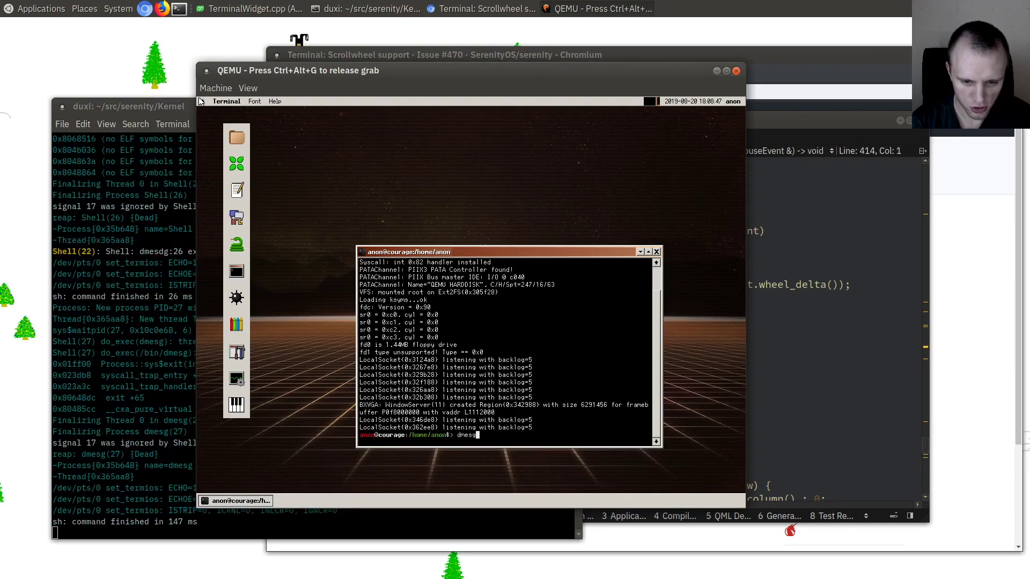
key("Up")
key("Up")
key("Return")
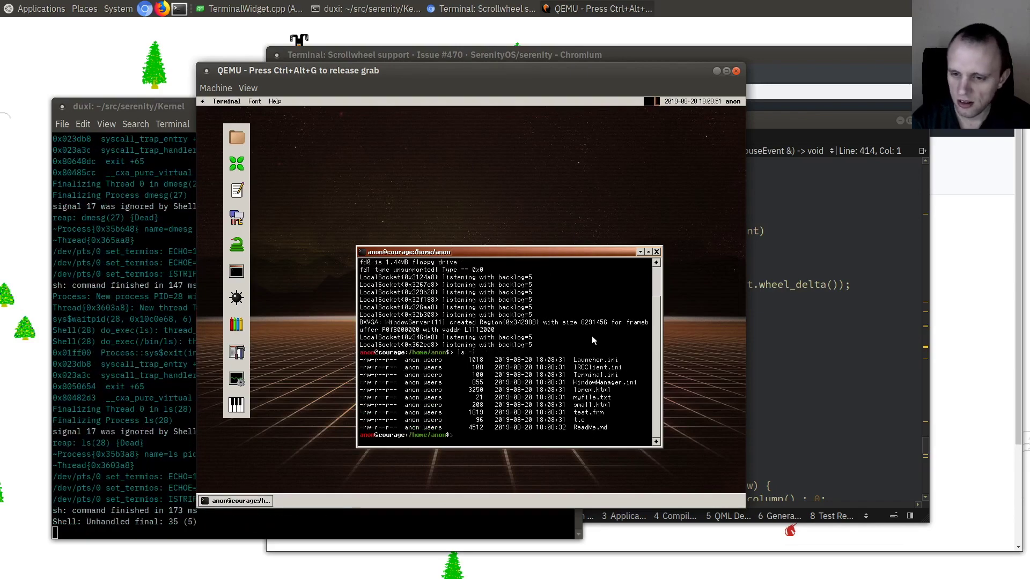
scroll(584, 339, "up", 1)
scroll(577, 343, "up", 3)
scroll(571, 346, "up", 2)
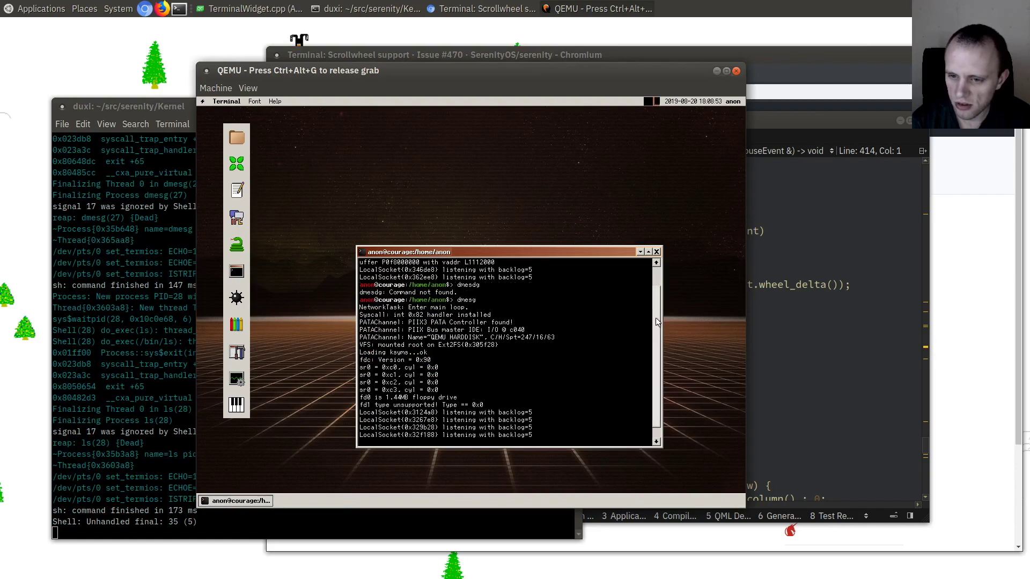
scroll(656, 322, "up", 2)
scroll(656, 322, "up", 2)
scroll(656, 323, "up", 2)
scroll(656, 322, "down", 2)
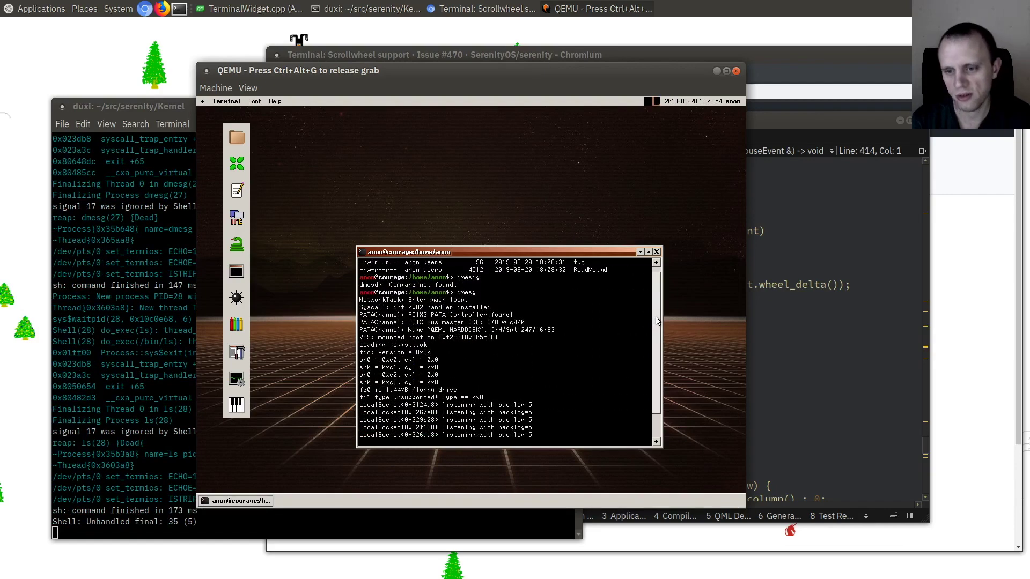
scroll(657, 321, "down", 5)
scroll(657, 320, "up", 5)
scroll(657, 317, "down", 1)
scroll(621, 330, "down", 3)
scroll(622, 330, "up", 3)
scroll(638, 335, "down", 3)
scroll(652, 324, "up", 2)
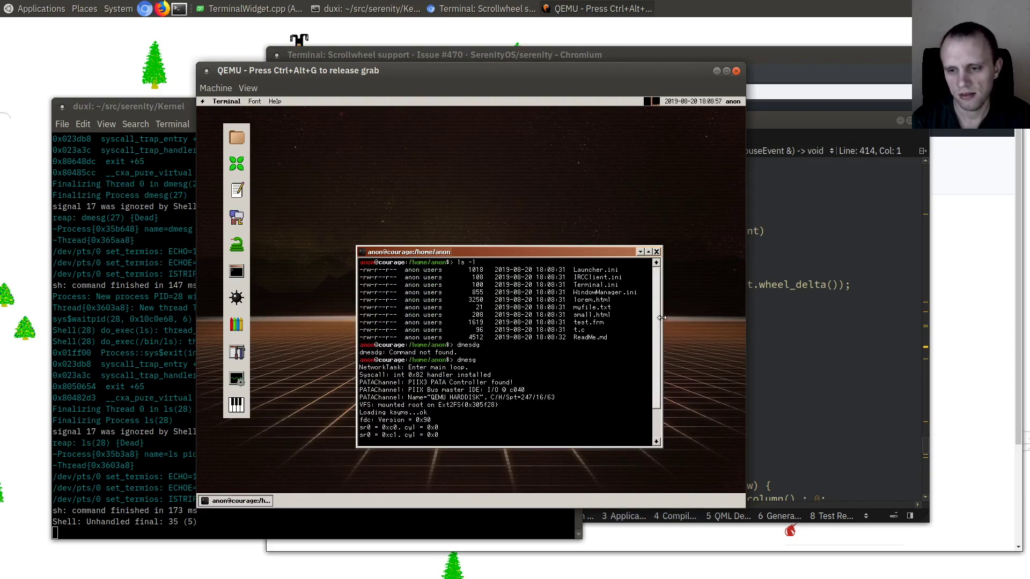
scroll(636, 317, "down", 2)
scroll(603, 318, "down", 3)
scroll(571, 317, "down", 3)
scroll(562, 319, "up", 3)
scroll(515, 326, "up", 3)
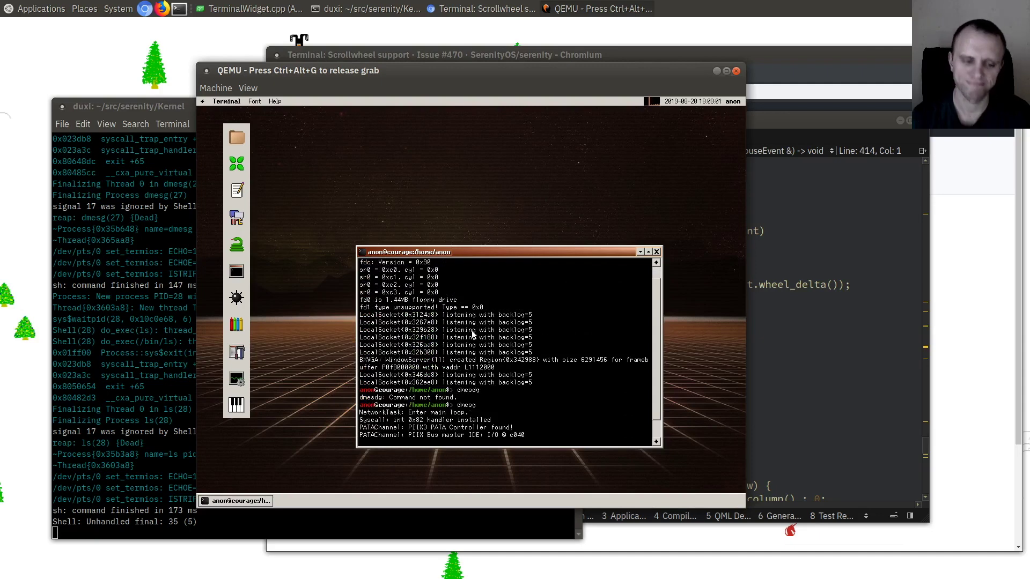
- Close QEMU, run git status and git diff ../Libraries/, and enlarge the shell window
key("ctrl+alt+q")
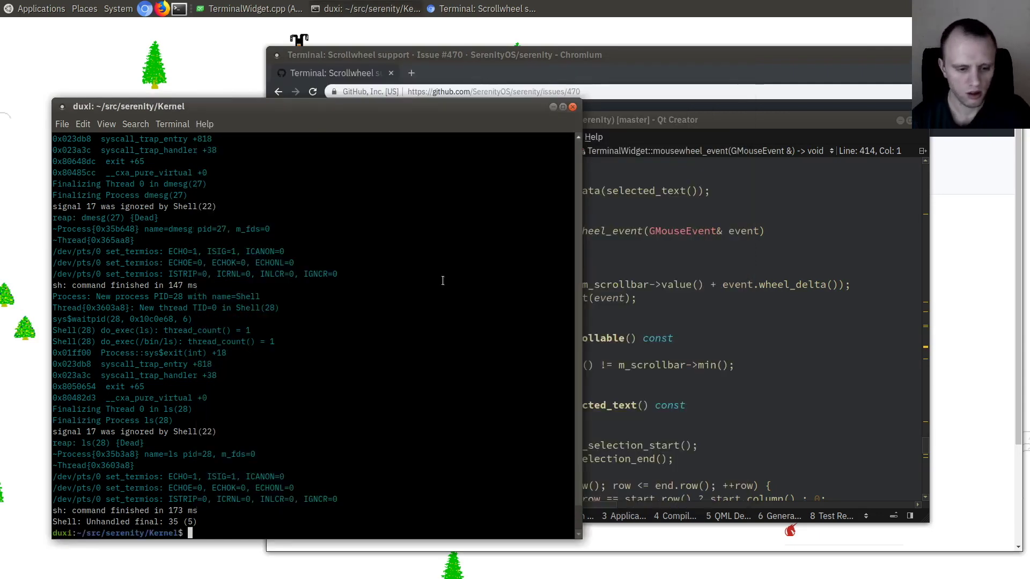
type("git status")
key("Return")
type("git diff ../")
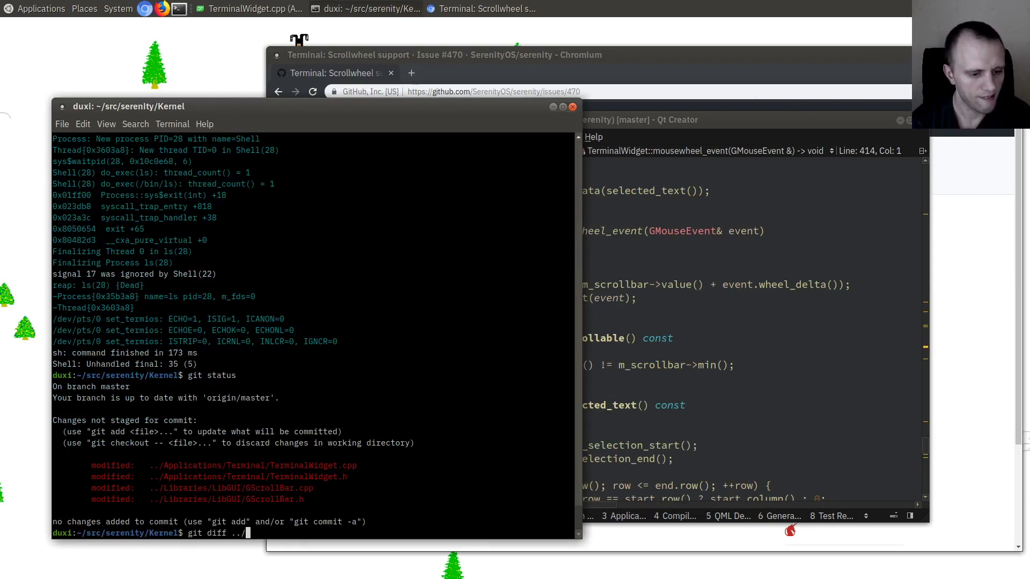
type("Libraries/")
key("Return")
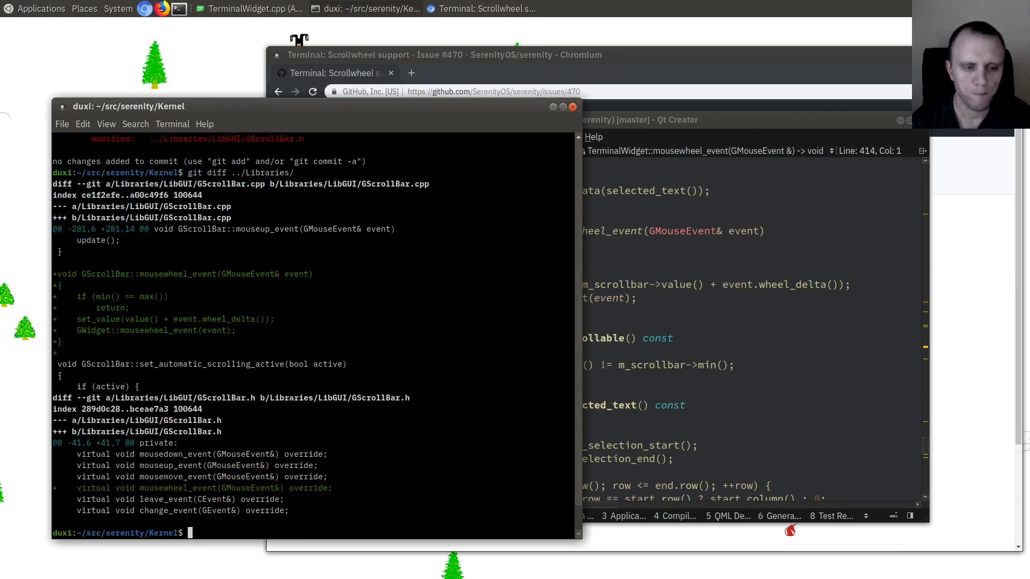
left_click_drag(280, 331, 271, 297)
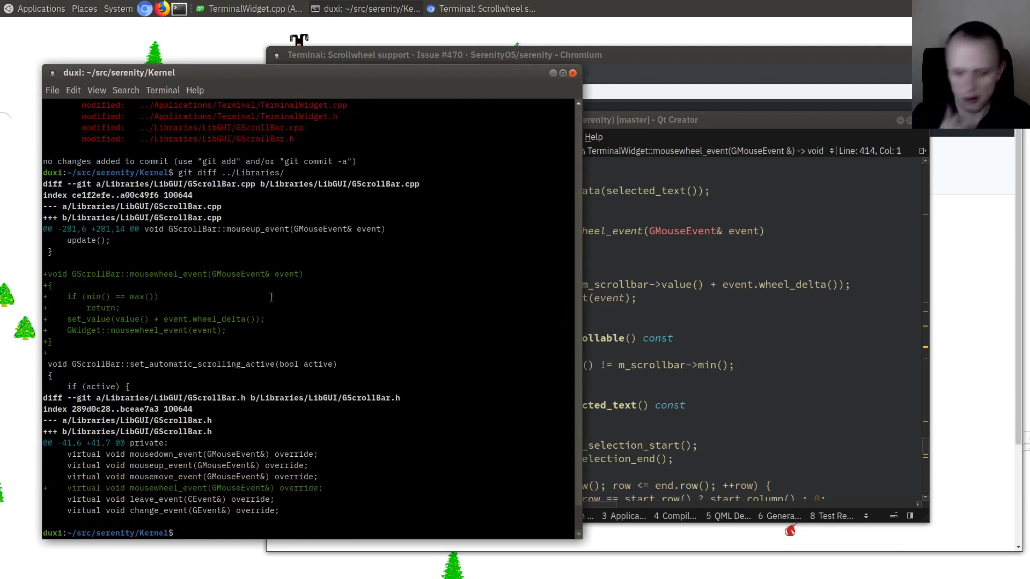
type("gi")
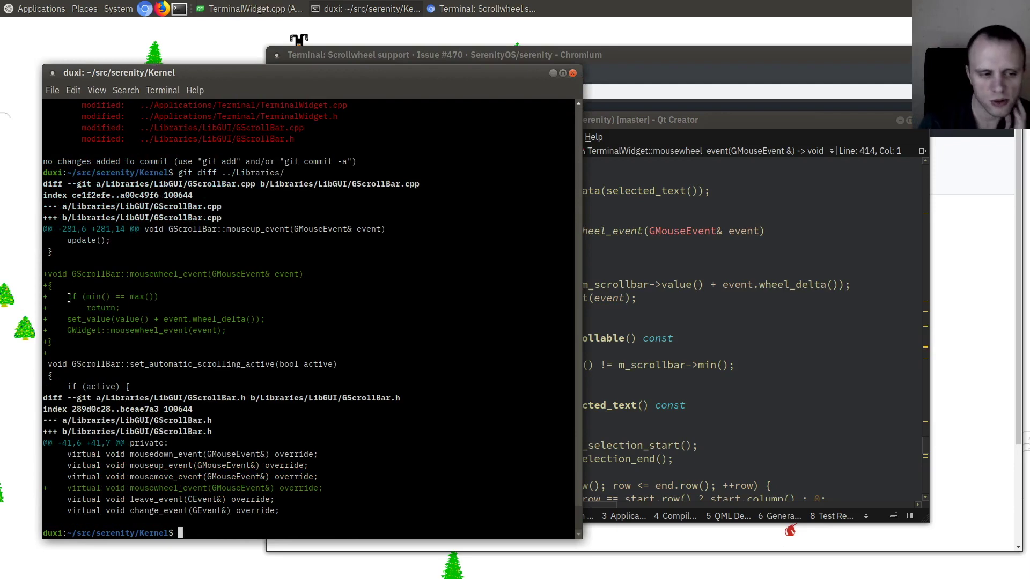
- Highlight the min/max guard, set_value and wheel-delta lines in the diff, then return to Qt Creator
mouse_move(67, 296)
left_mouse_down()
mouse_move(124, 319)
mouse_move(75, 294)
mouse_move(58, 338)
left_mouse_up()
left_click(125, 319)
left_click(58, 334)
left_click_drag(229, 319, 68, 319)
left_click(106, 315)
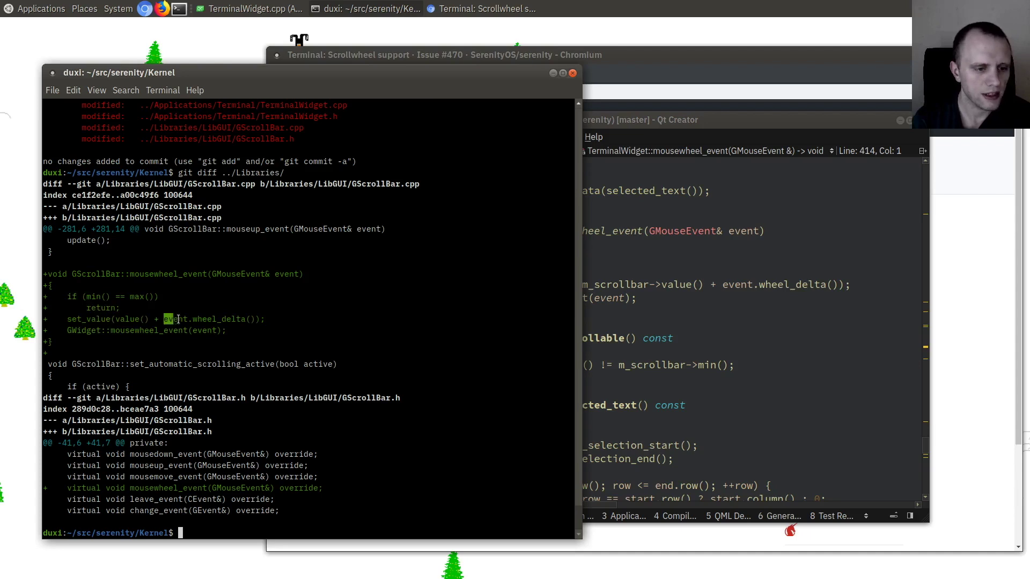
left_click_drag(177, 320, 239, 319)
left_click_drag(115, 319, 37, 329)
left_click(54, 320)
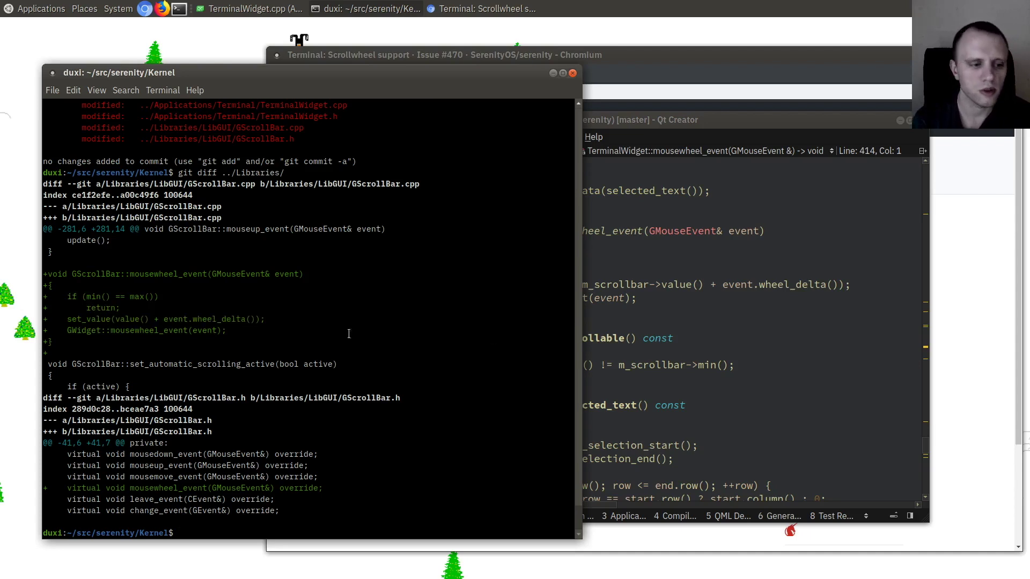
left_click(631, 357)
double_click(507, 338)
key("ctrl+k")
key("Escape")
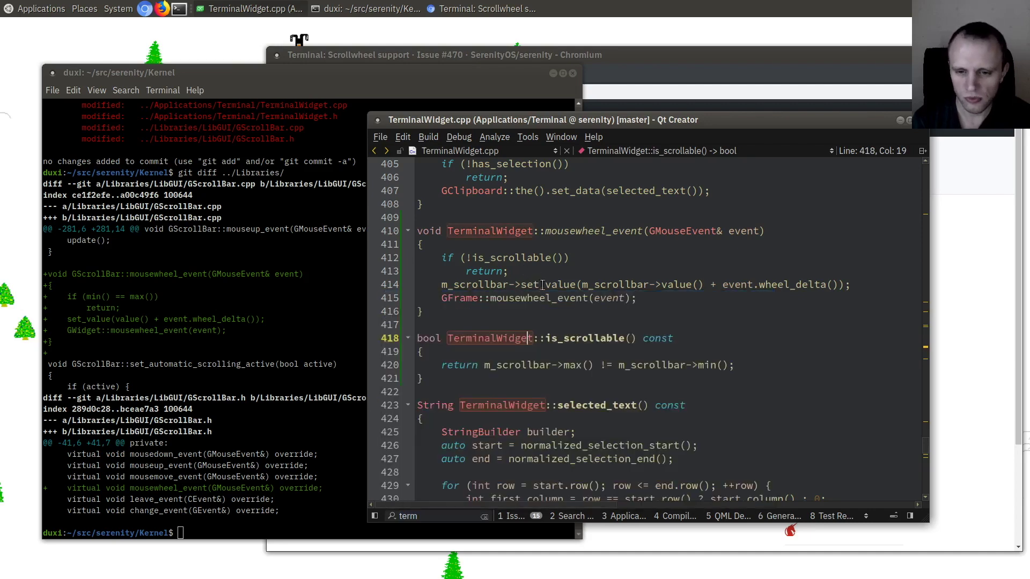
key("F2")
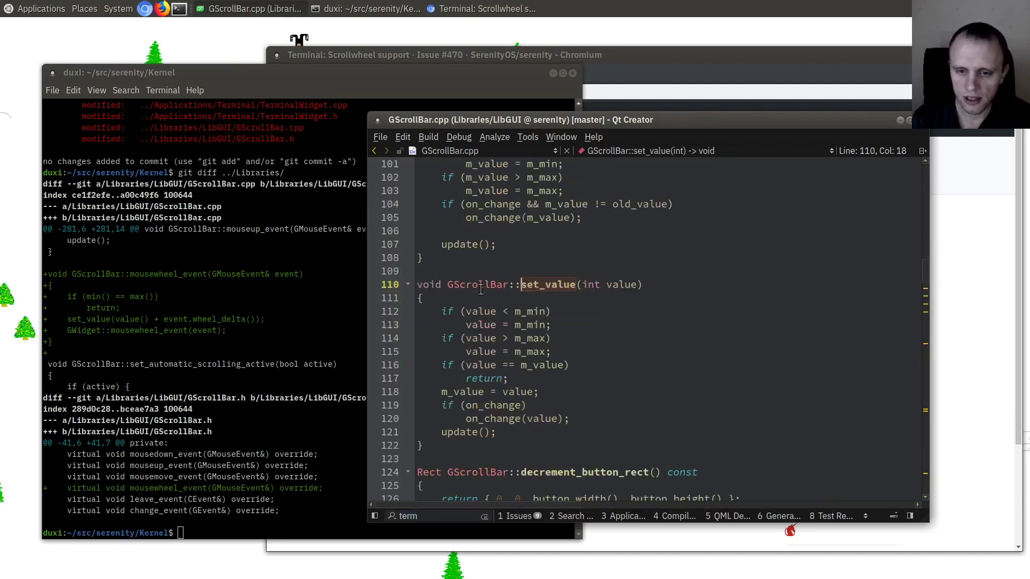
key("Down")
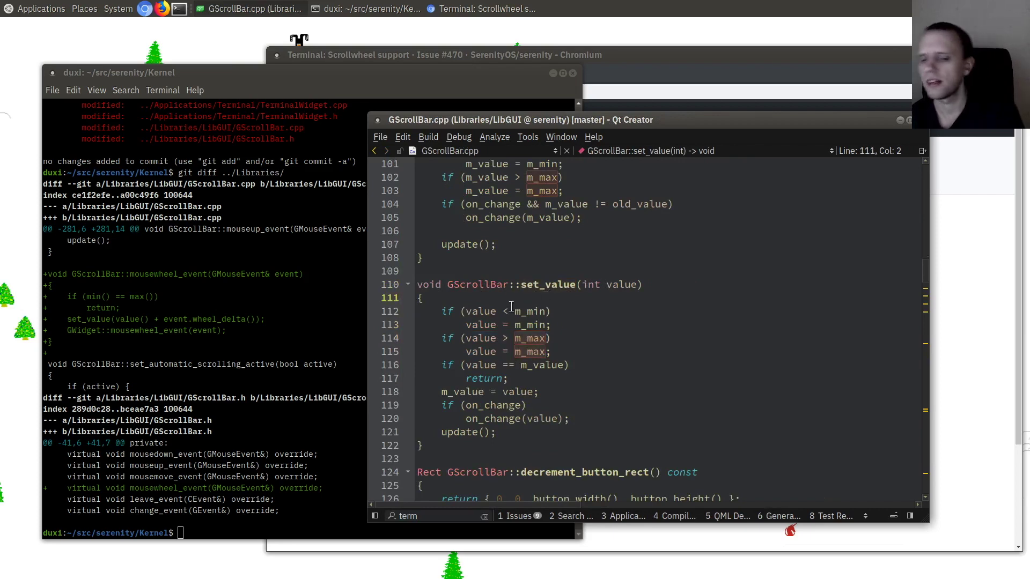
left_click(511, 310)
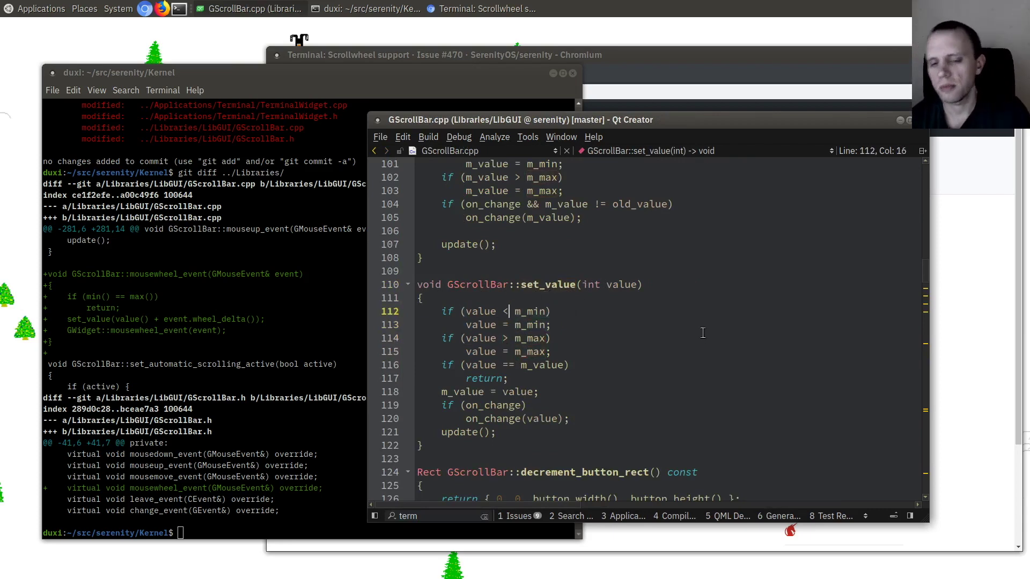
left_click(599, 350)
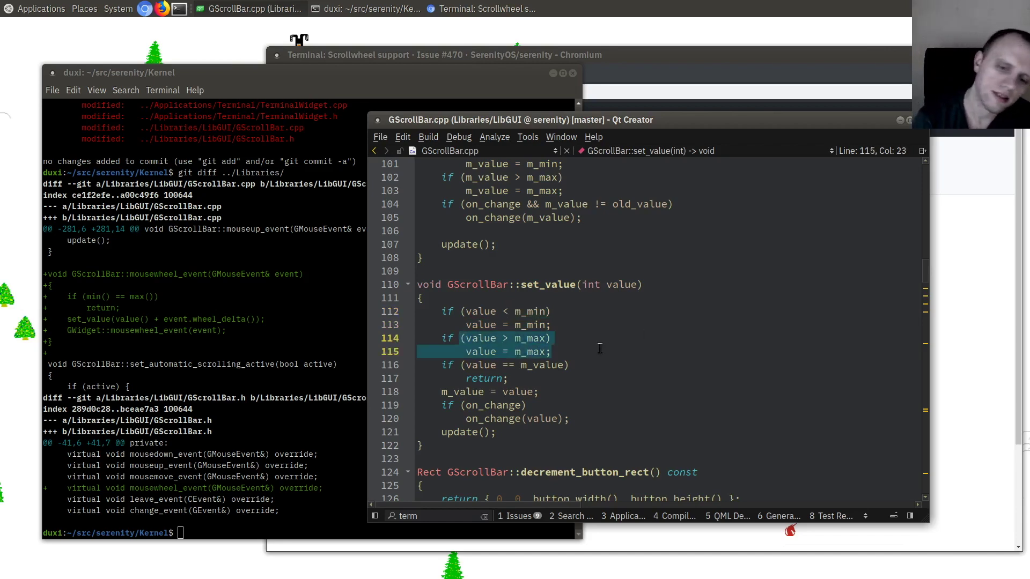
- Highlight the return and set_value lines in the GScrollBar diff
left_click(89, 328)
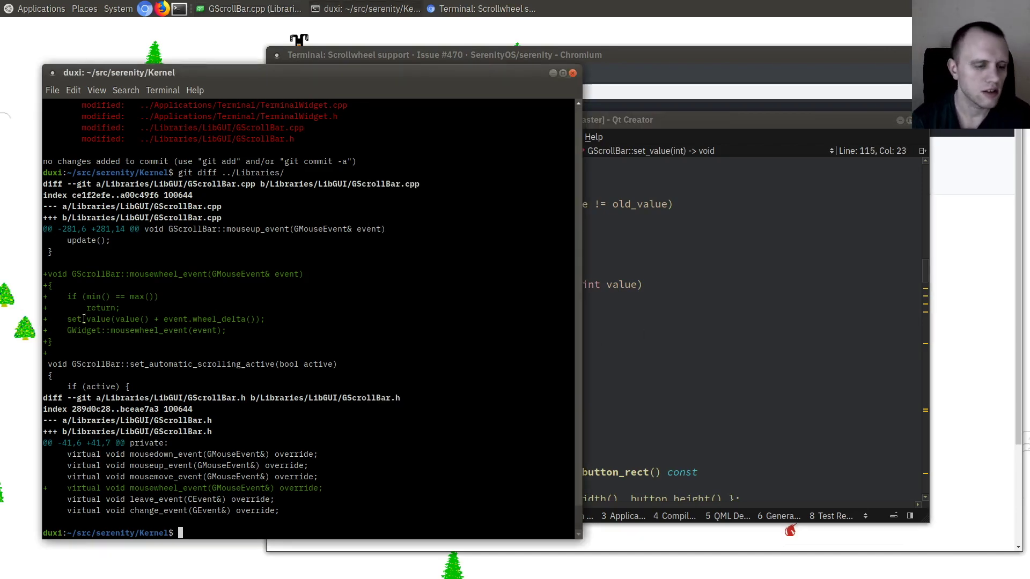
left_click_drag(120, 308, 205, 325)
left_click(151, 318)
left_click(205, 326)
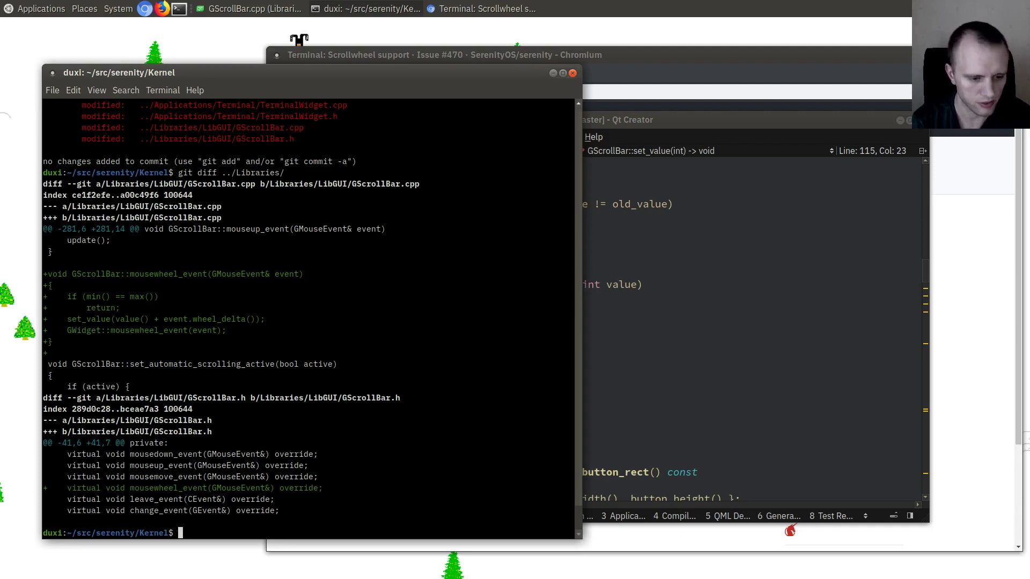
type("git commit")
- Stage ../Libraries/LibGUI/, commit with the mouse-wheeling message in vim, and run git diff
key("ctrl+u")
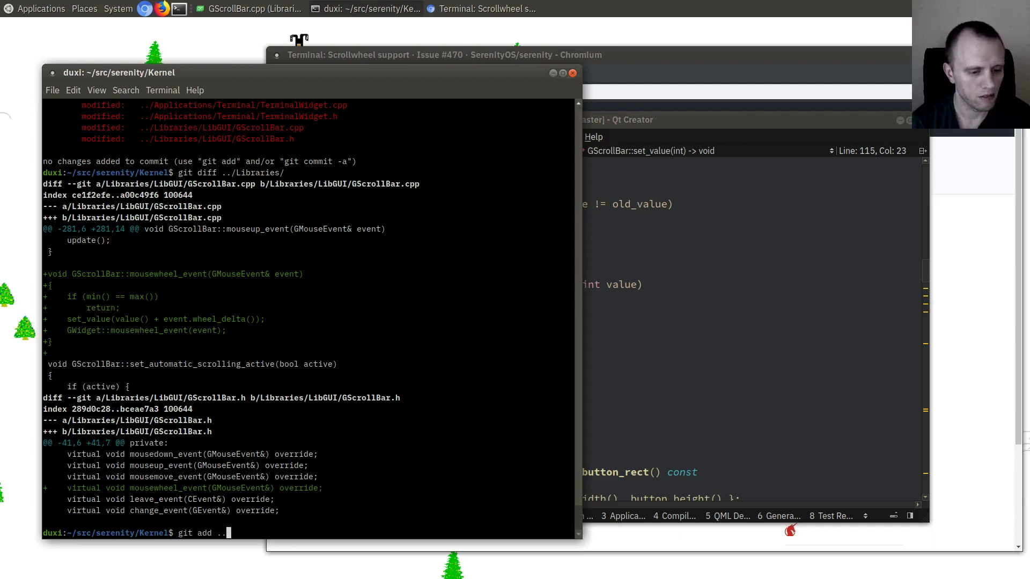
type("ibraries/LibGUI/")
key("Return")
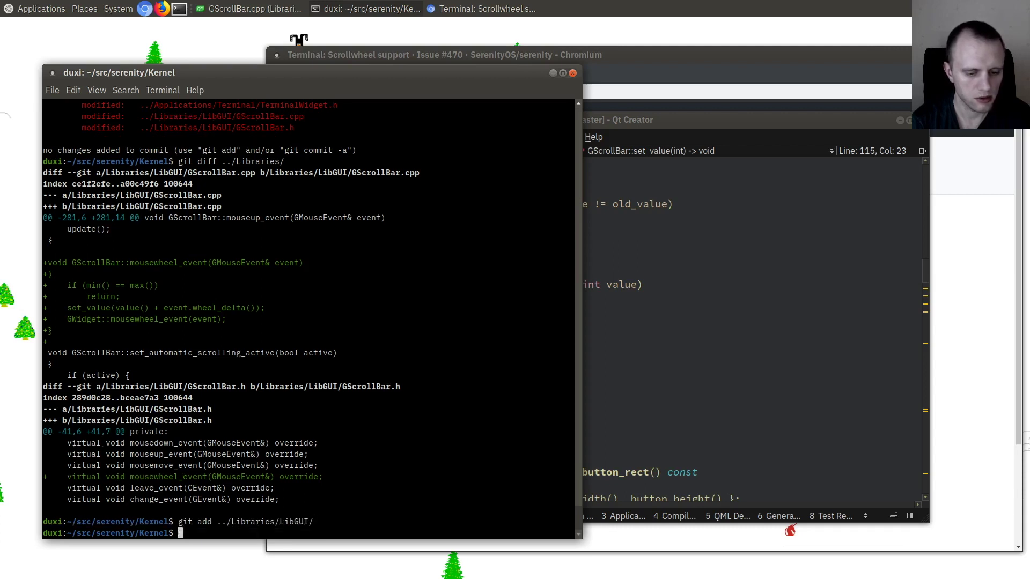
type("git comit")
key("Return")
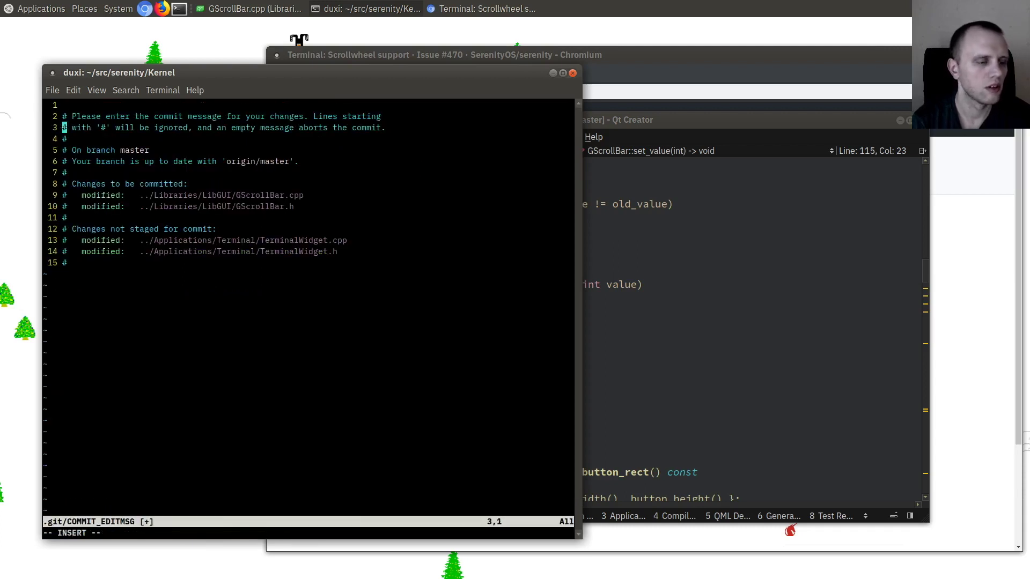
key("Up")
key("Up")
type("GScrollBar: A")
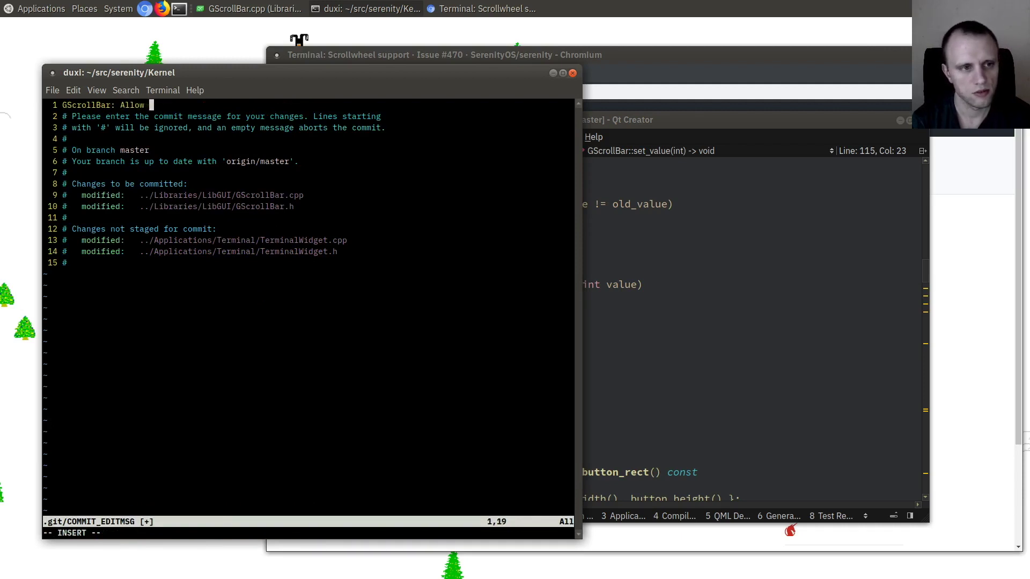
type("llow scrolling the scrollbar by mouse-w")
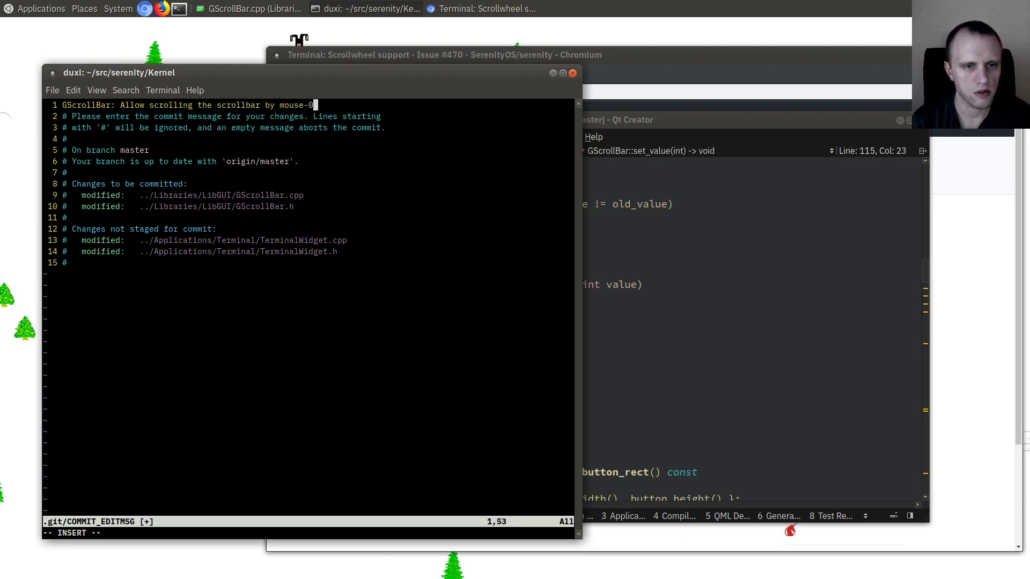
type("heeling over")
key("Escape")
type(":wq")
key("Return")
type("git diff")
key("Return")
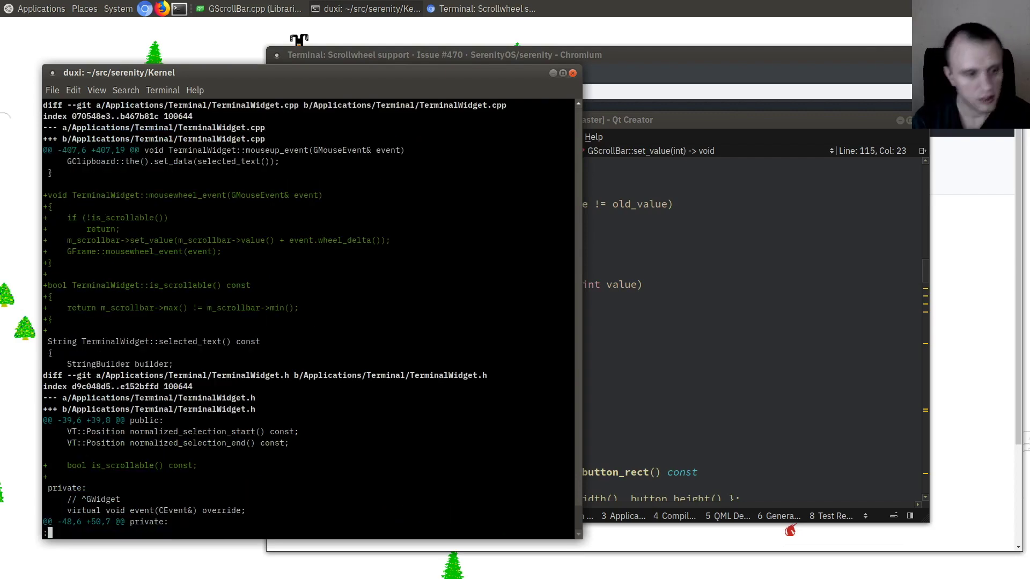
- Inspect the TerminalWidget::is_scrollable function by selecting its lines in the diff
left_click_drag(110, 330, 38, 278)
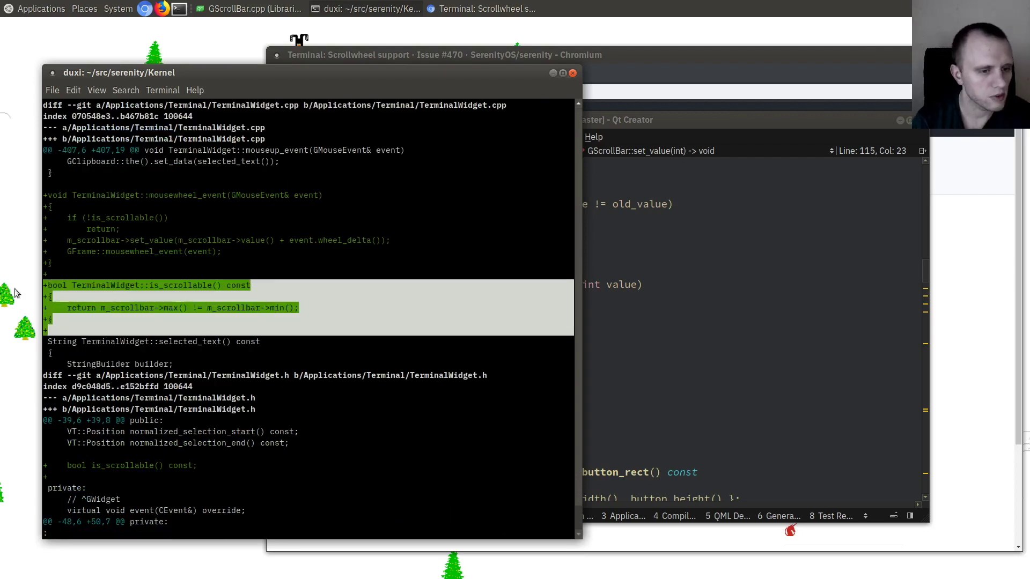
left_click(91, 321)
left_click_drag(91, 321, 358, 280)
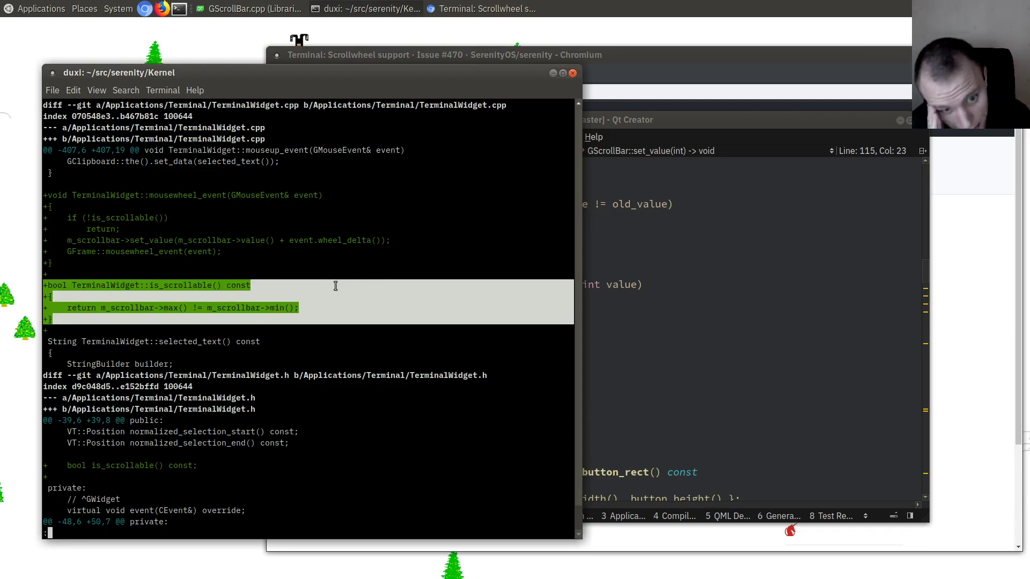
left_click(314, 286)
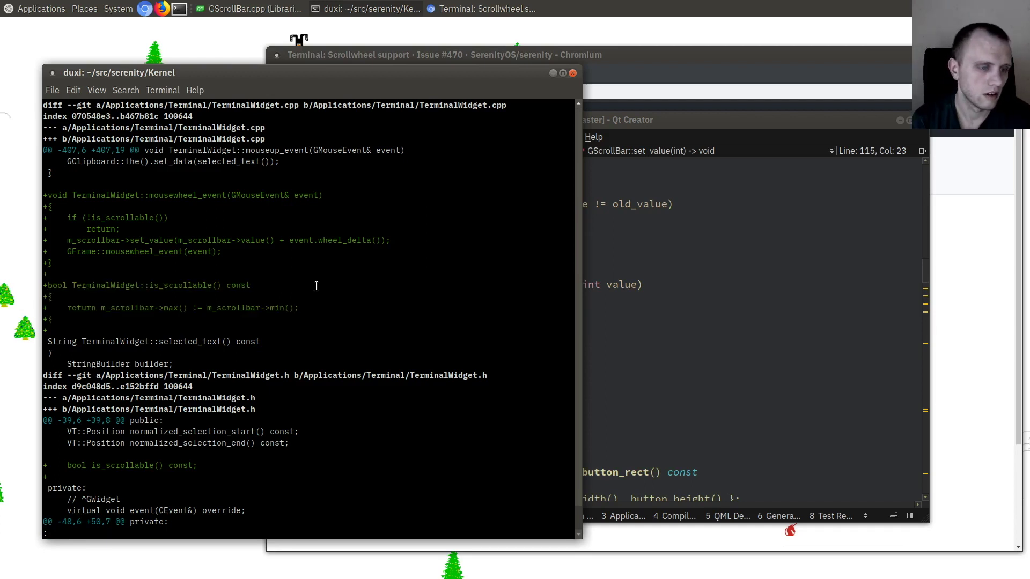
left_click_drag(281, 310, 85, 286)
left_click(239, 309)
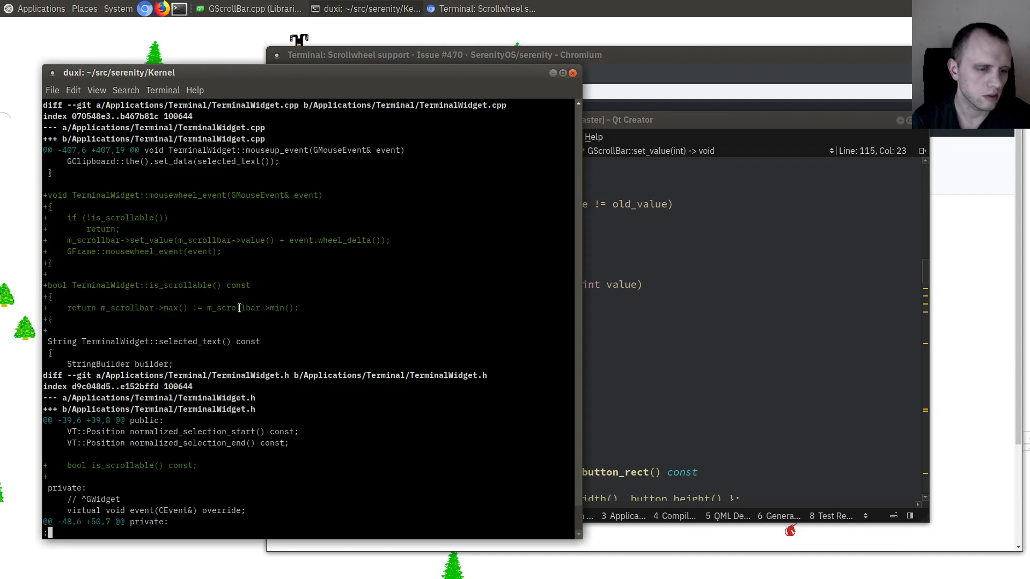
mouse_move(237, 320)
left_mouse_down()
mouse_move(62, 283)
mouse_move(277, 295)
left_mouse_up()
left_click(714, 280)
left_click(115, 291)
left_click(277, 297)
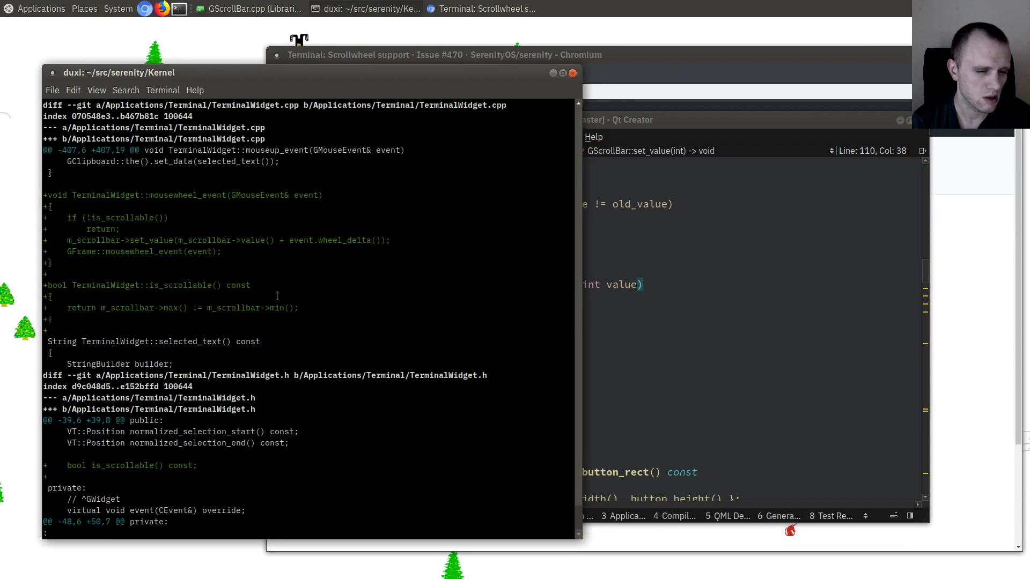
double_click(145, 278)
- Open GScrollBar.h in Qt Creator at its orientation() line
left_click(631, 332)
key("ctrl+k")
type("gscroll")
key("Down")
key("Return")
scroll(593, 304, "up", 4)
scroll(593, 304, "up", 7)
scroll(593, 304, "down", 2)
left_click(411, 244)
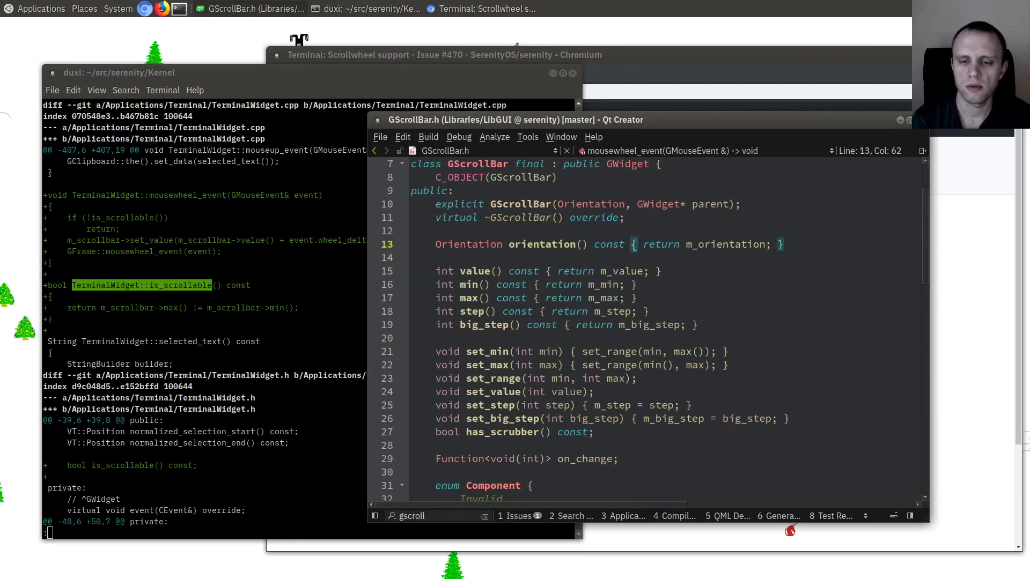
- Add 'bool is_scrollable() const' to GScrollBar.h below orientation()
key("Down")
key("End")
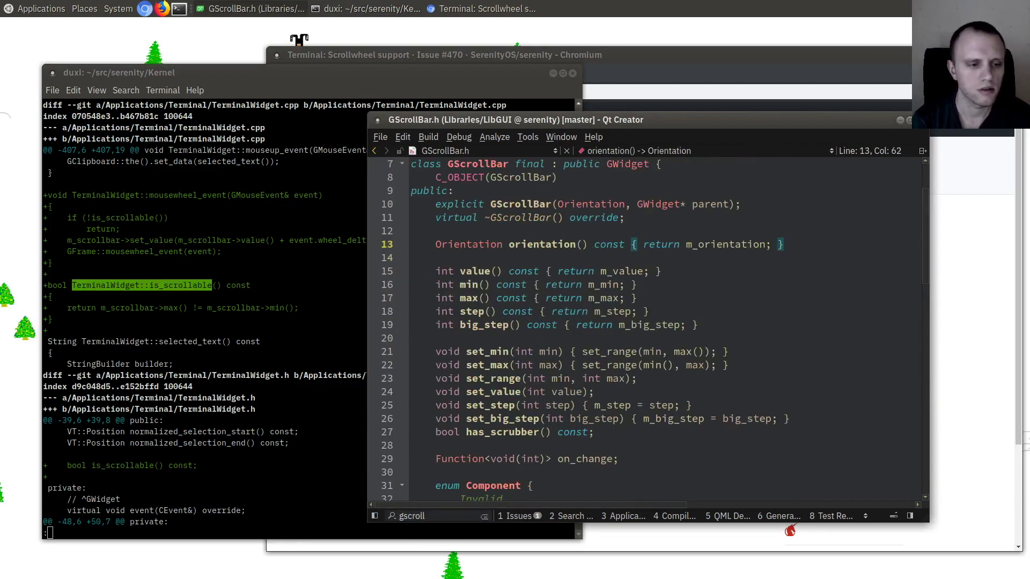
key("Return")
key("Return")
type("ol is_scrollable() const ")
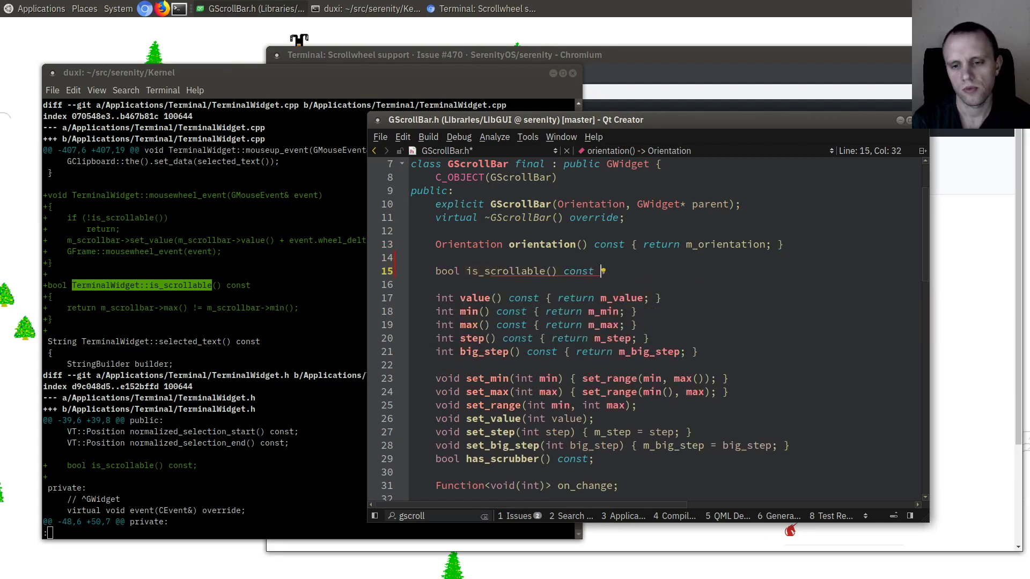
type("{ return max() ==")
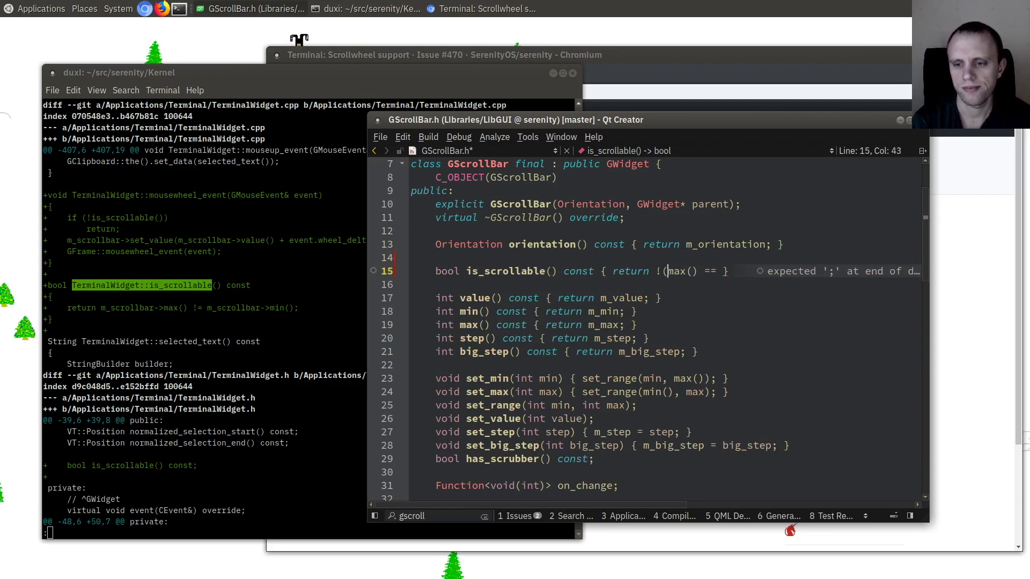
key("End")
key("BackSpace")
key("BackSpace")
key("BackSpace")
type("() != min();")
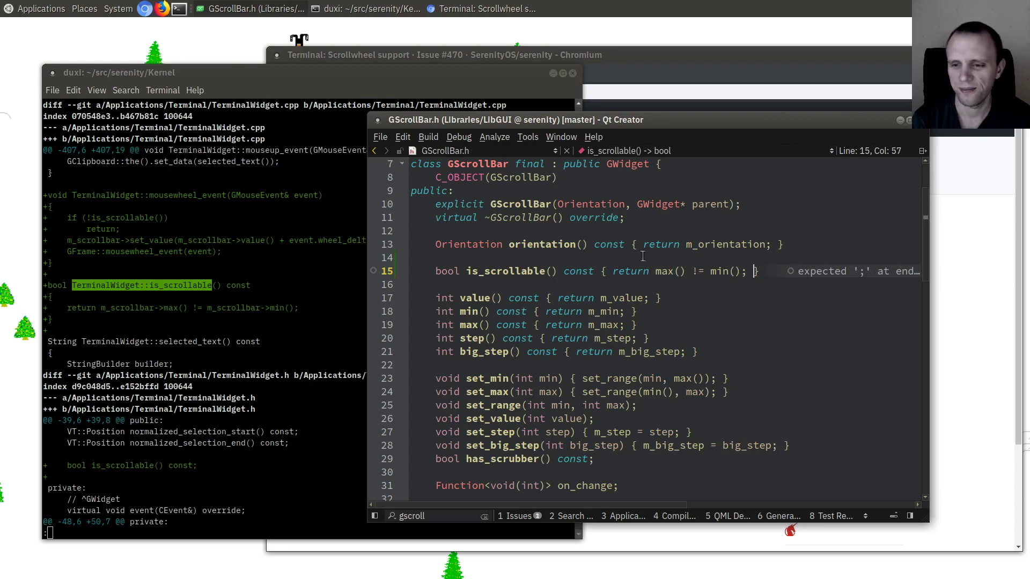
- Replace the min()==max() guard in mousewheel_event with !is_scrollable() and save GScrollBar.cpp
key("ctrl+k")
key("Return")
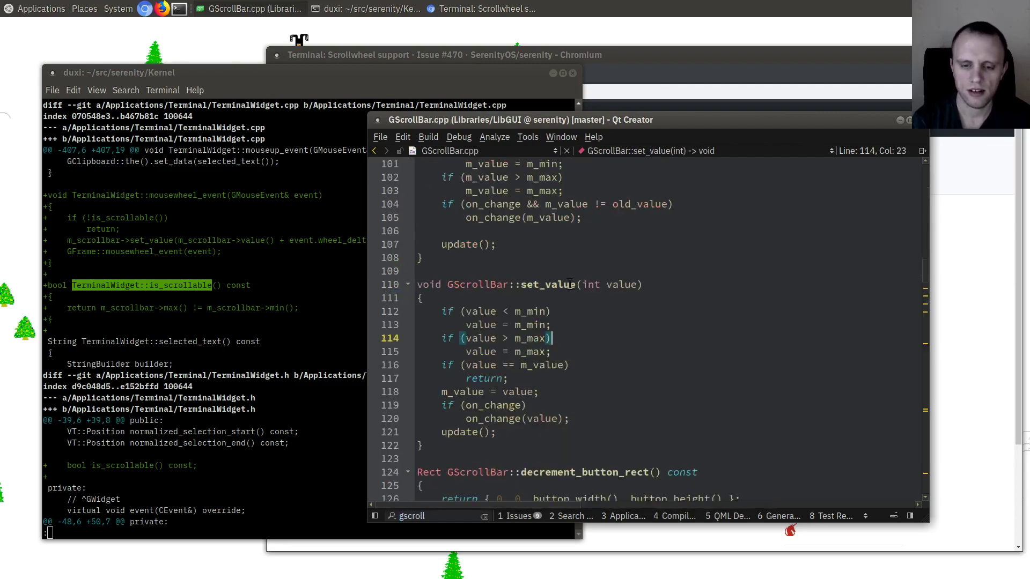
key("ctrl+f")
type("wheel_even")
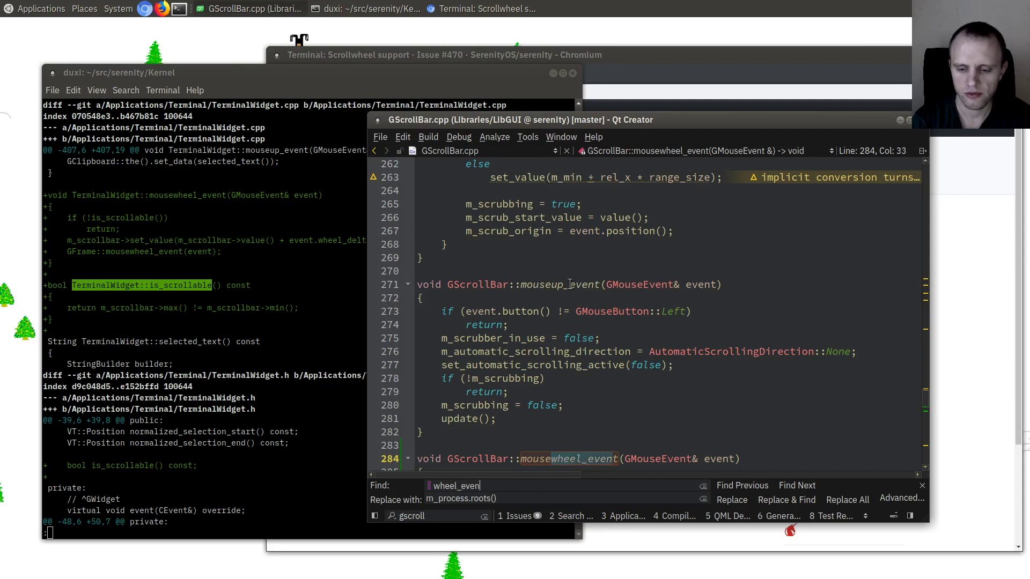
key("Escape")
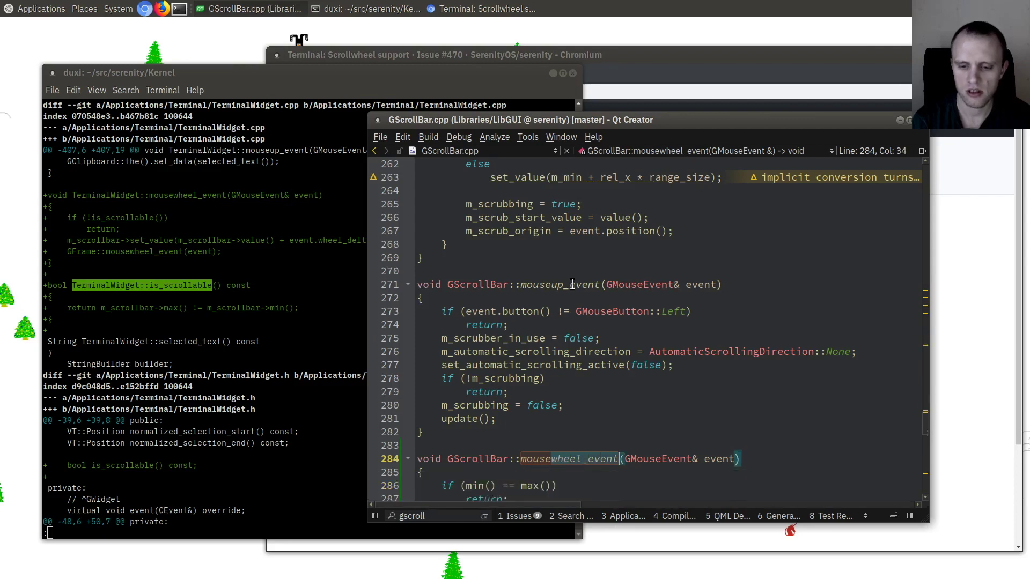
scroll(570, 284, "down", 6)
left_click(491, 244)
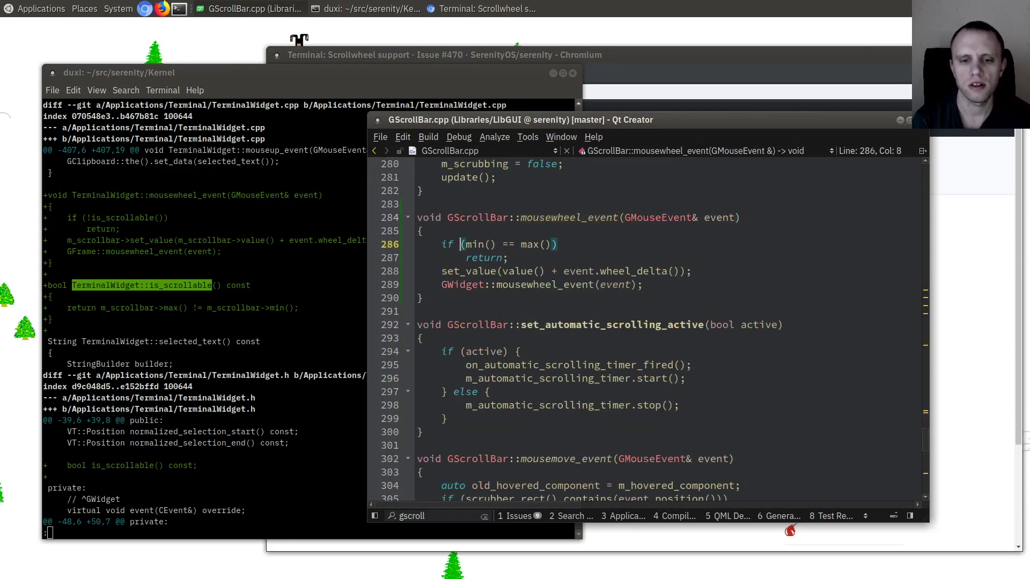
key("shift+End")
type("(!i")
type("_s")
key("Return")
key("ctrl+s")
- Stage the updated LibGUI files and amend them into the GScrollBar mouse-wheel commit
left_click(224, 384)
type("qgit")
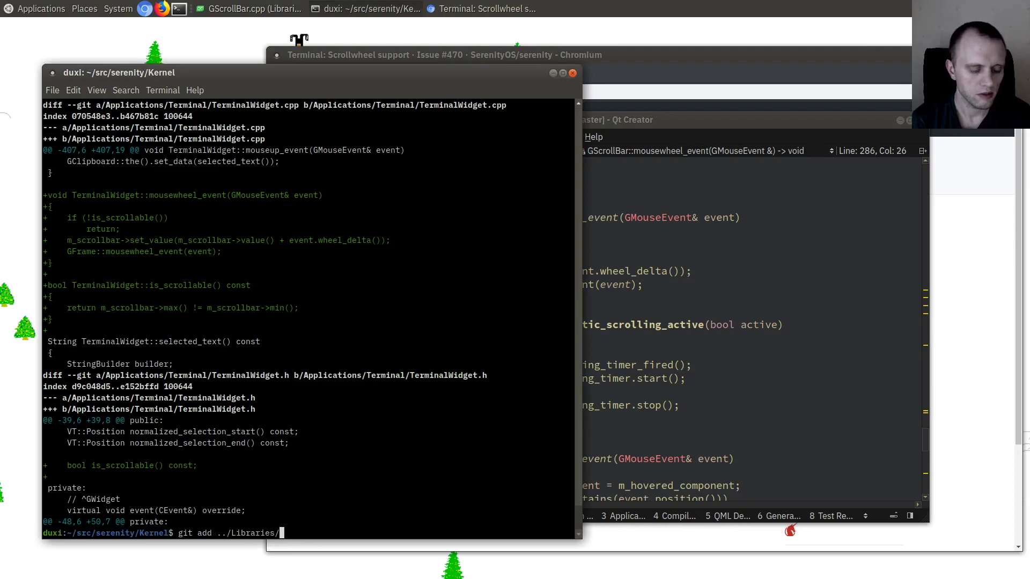
key("Return")
type("git commit --amend")
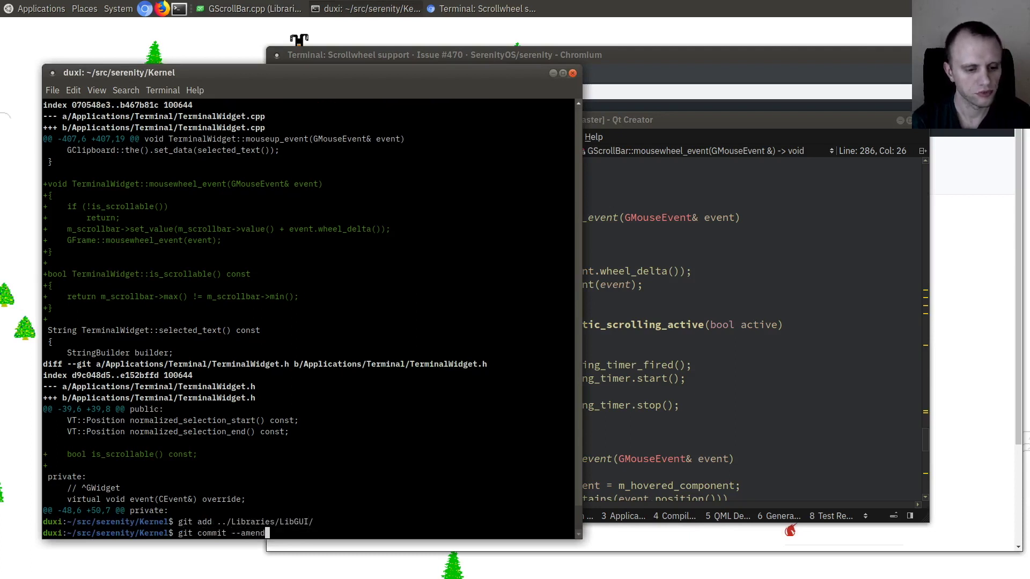
key("Return")
key("Up")
key("Up")
key("Up")
key("Return")
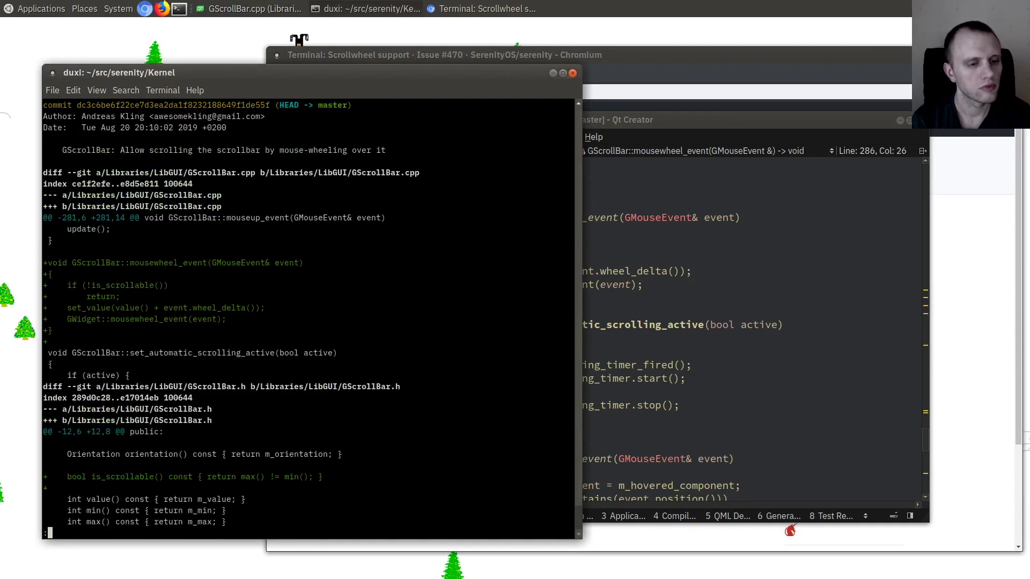
- Enlarge the terminal and read the is_scrollable lines in the amended diff
left_click_drag(224, 229, 242, 447)
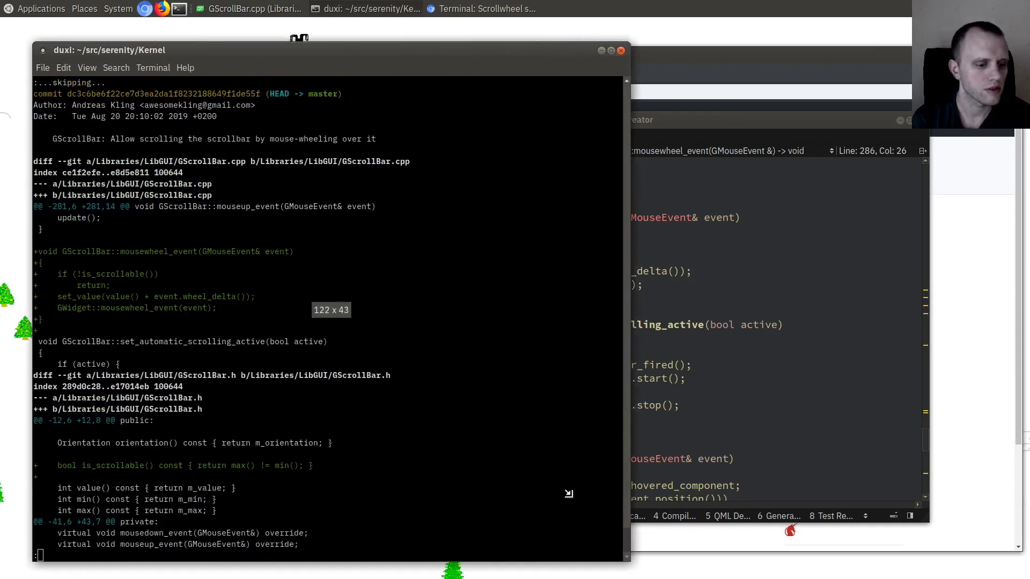
double_click(113, 408)
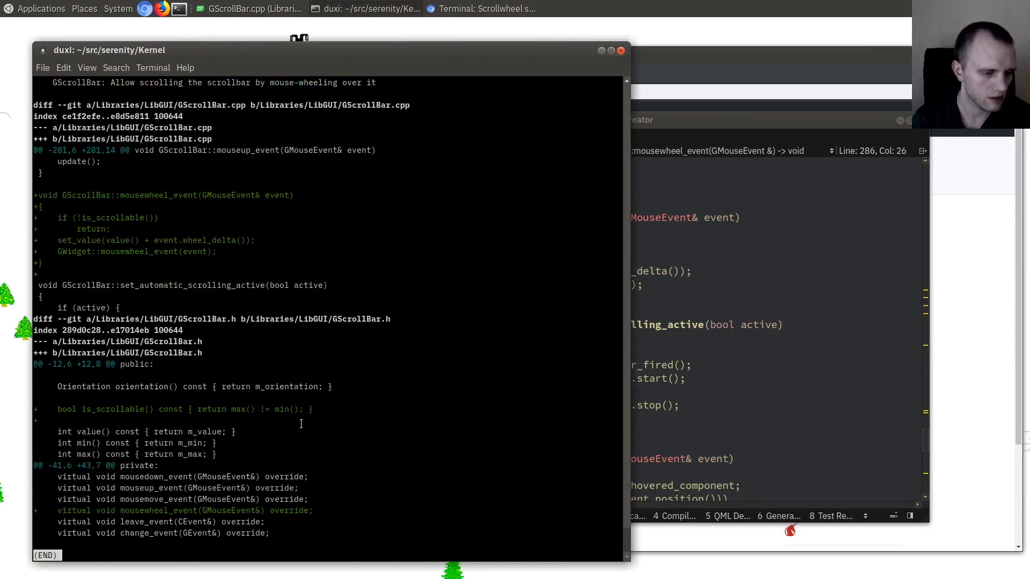
triple_click(113, 409)
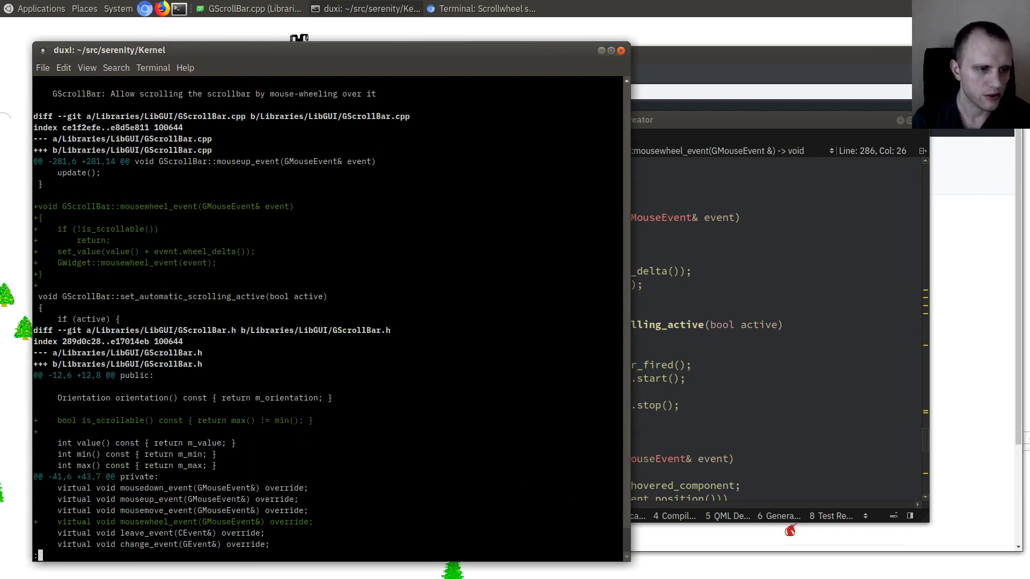
scroll(322, 323, "up", 2)
left_click_drag(215, 295, 48, 261)
left_click(242, 273)
left_click(764, 324)
- Open TerminalWidget.h with the locator and search it for is_scrollable
key("ctrl+k")
type("term")
key("Return")
key("ctrl+k")
key("Down")
key("Return")
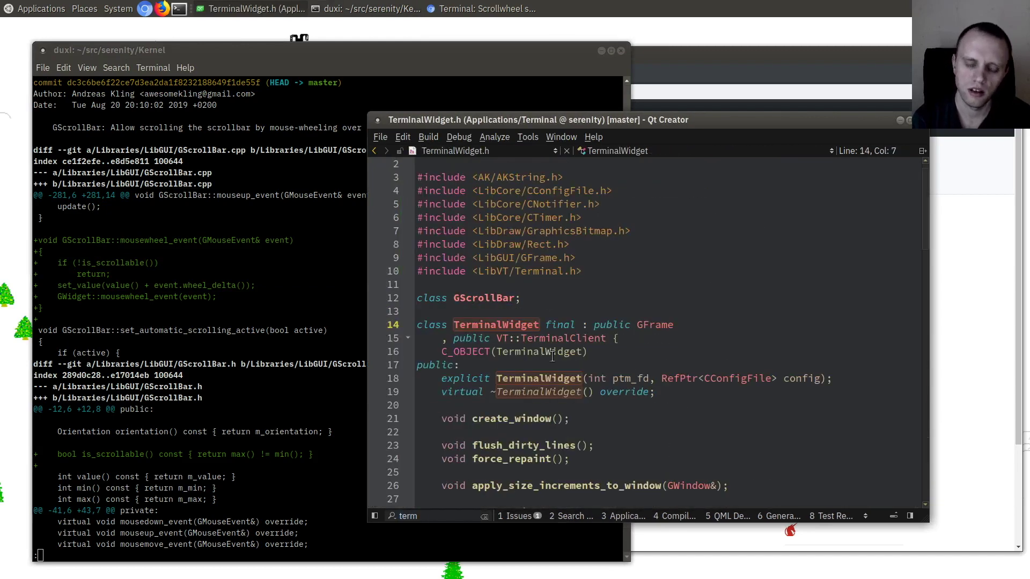
key("ctrl+f")
type("is_s")
key("Escape")
- Jump from is_scrollable's usages to its TerminalWidget.cpp definition and select the max/min comparison
key("ctrl+Right")
key("ctrl+shift+u")
key("F6")
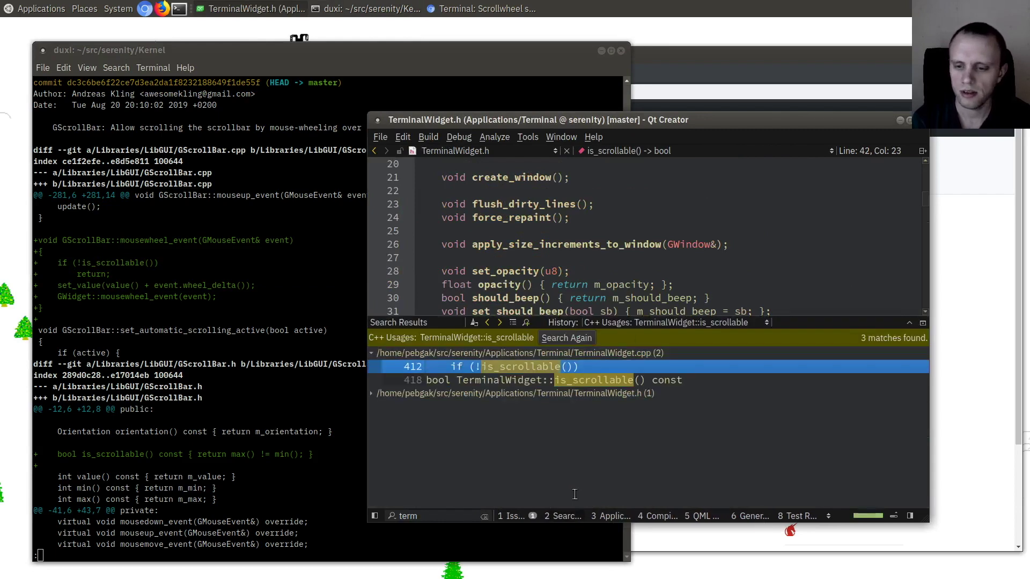
left_click(604, 375)
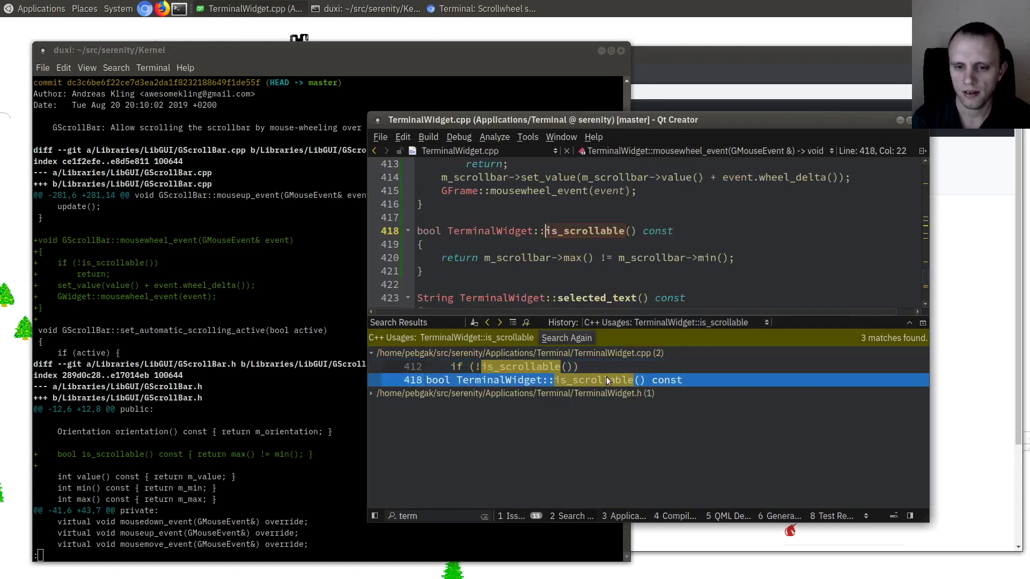
key("Escape")
key("shift+End")
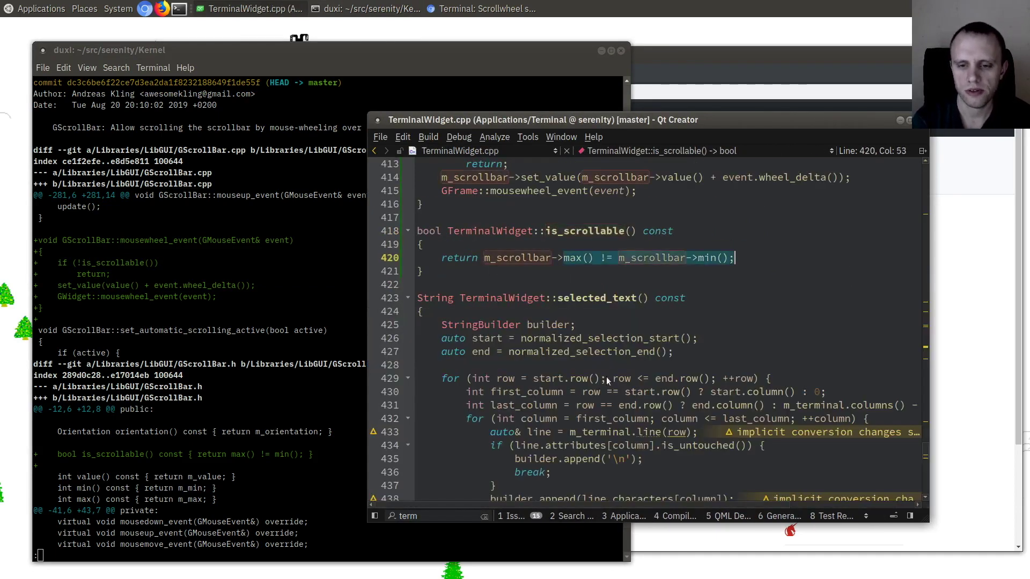
type("->is_scrollable()")
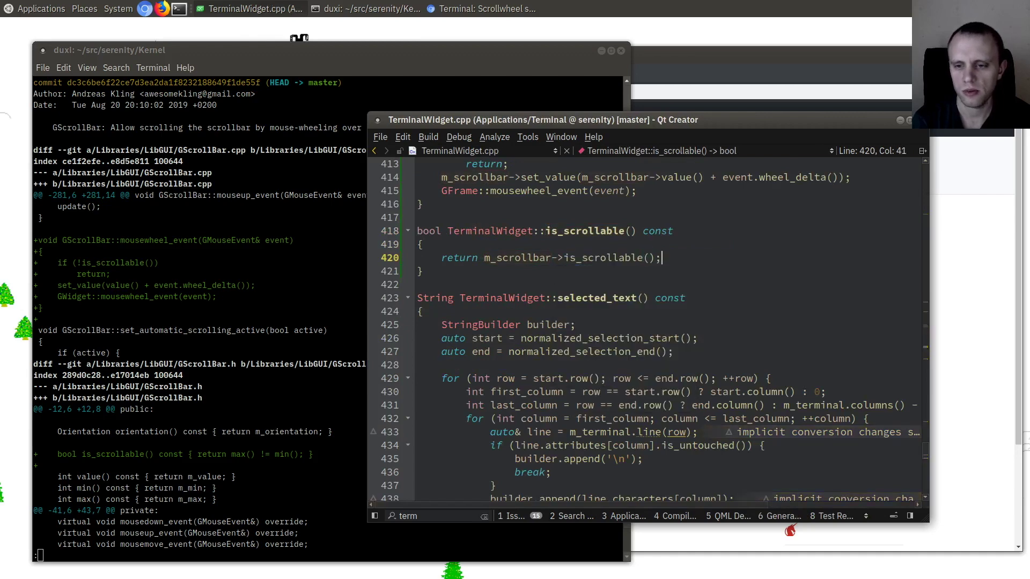
- Review the uncommitted is_scrollable changes with git diff
key("alt+Tab")
type("git")
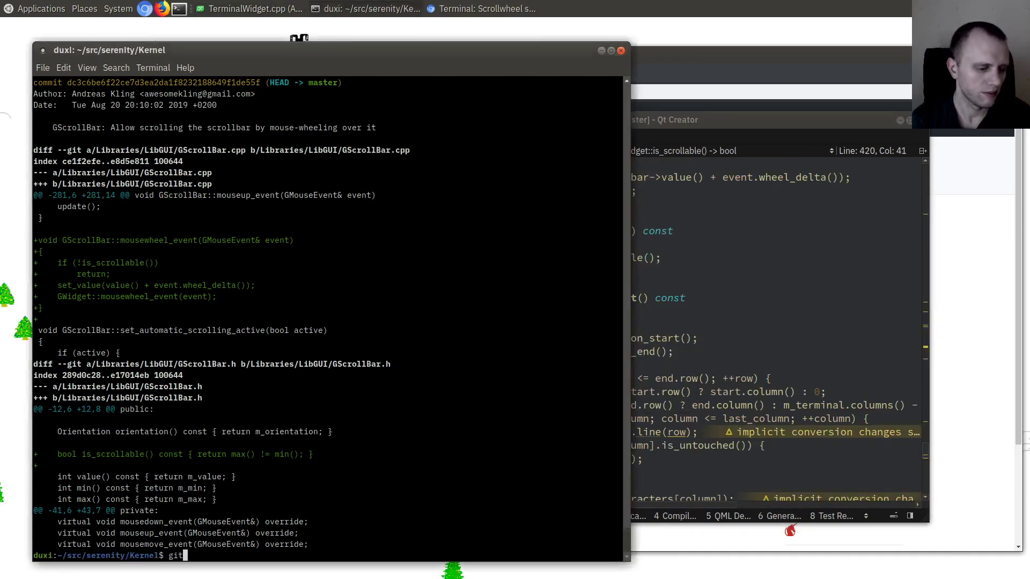
key("Return")
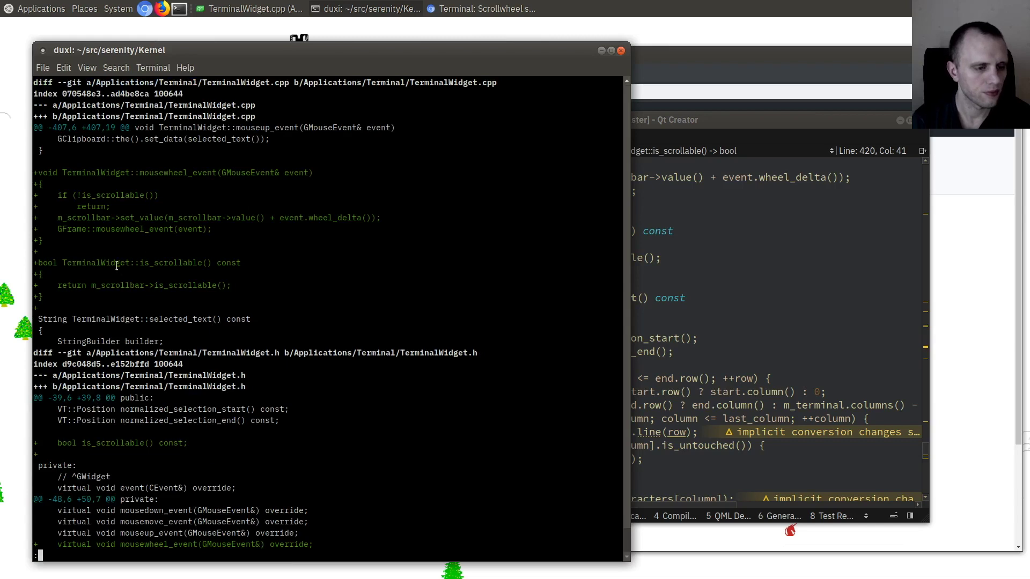
left_click_drag(114, 260, 208, 392)
left_click(208, 392)
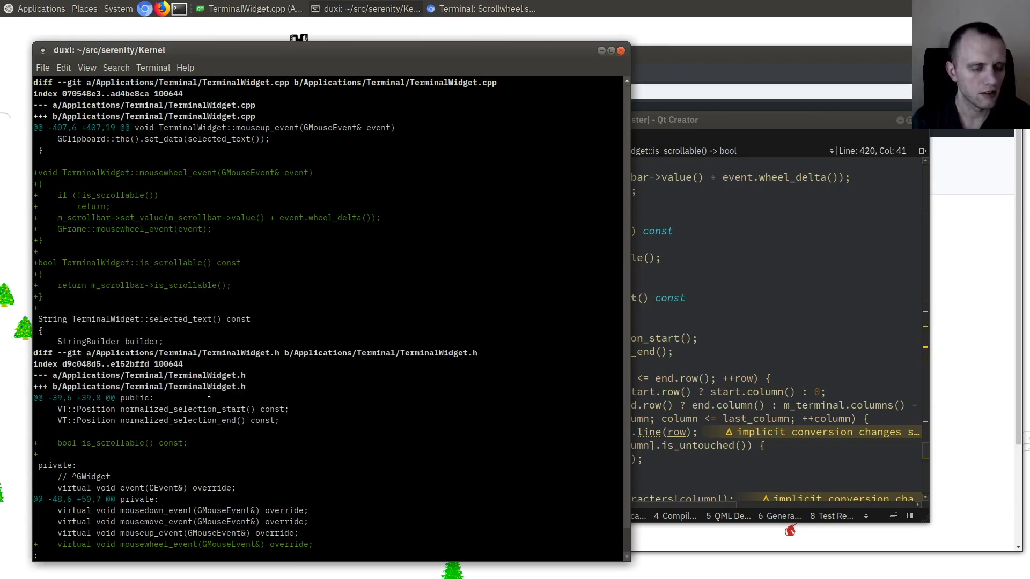
scroll(173, 299, "down", 1)
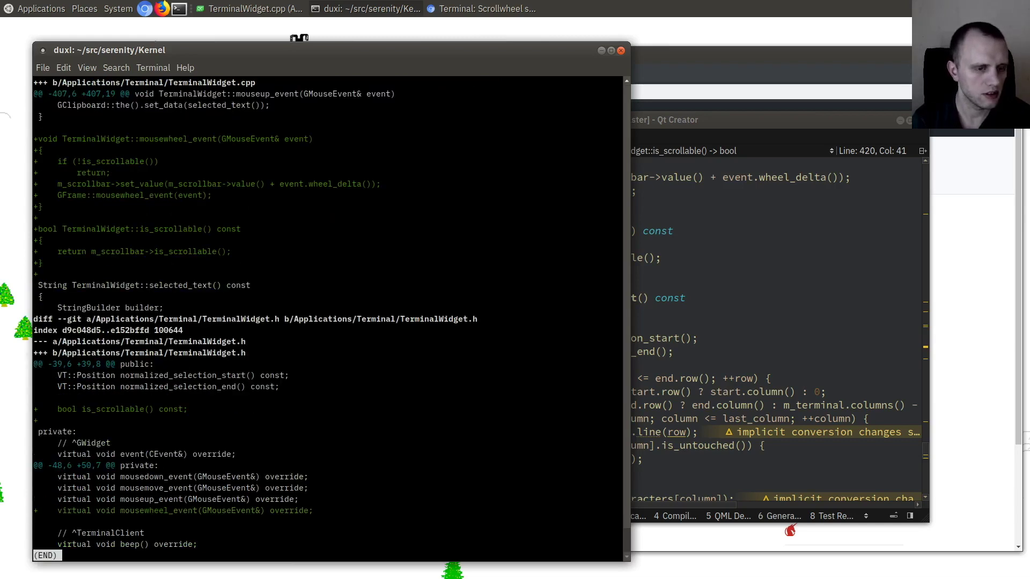
scroll(140, 271, "up", 1)
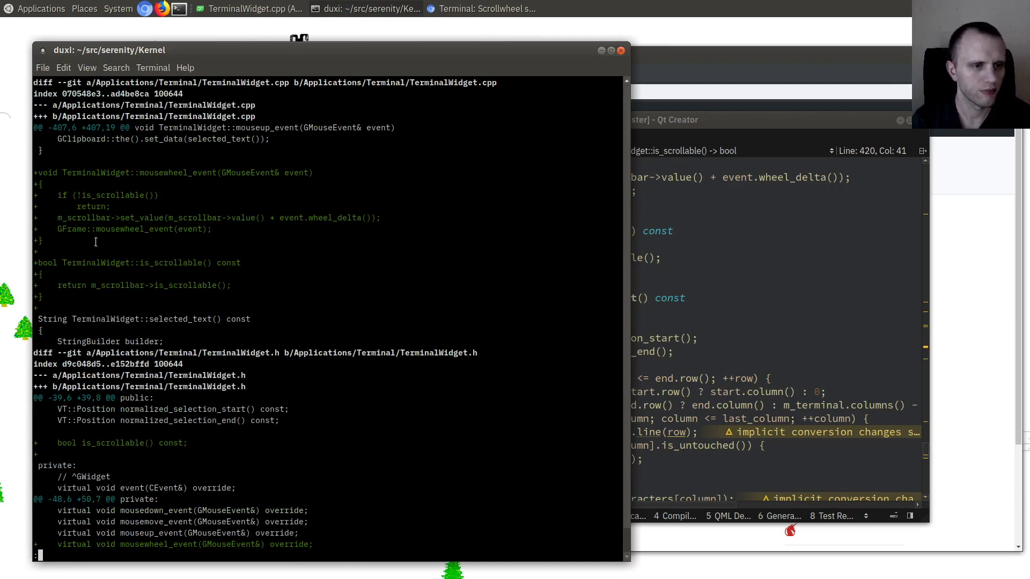
type("qgi")
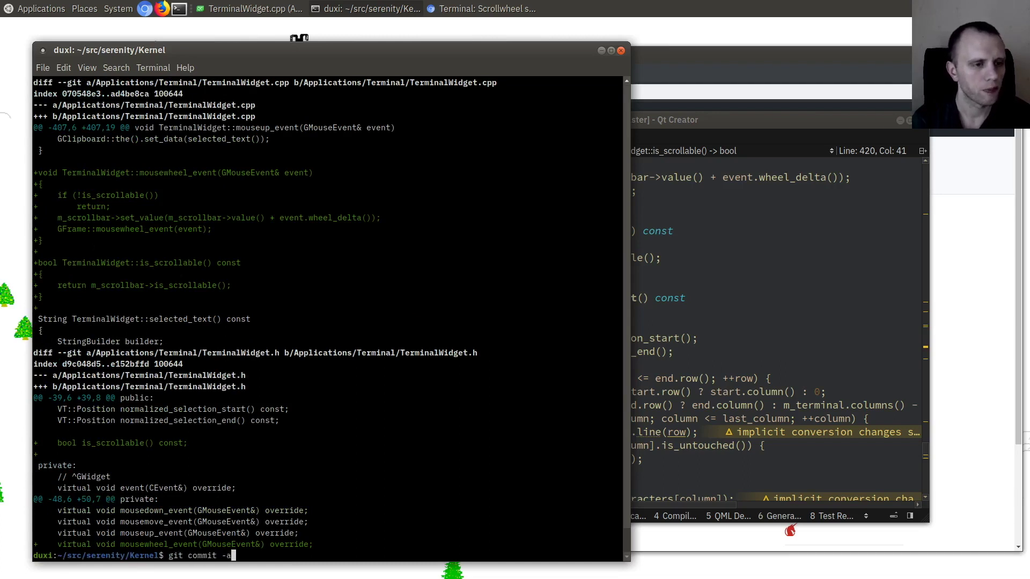
- Commit all changes as 'Terminal: Allow scrolling through terminal history with the mouse wheel'
key("Return")
type("iT")
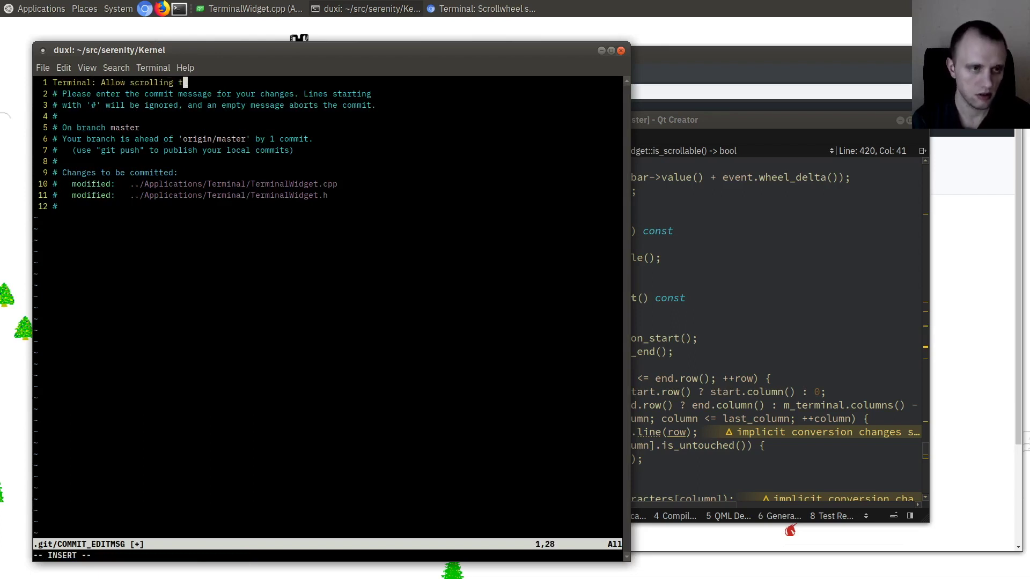
type("rough the terminal")
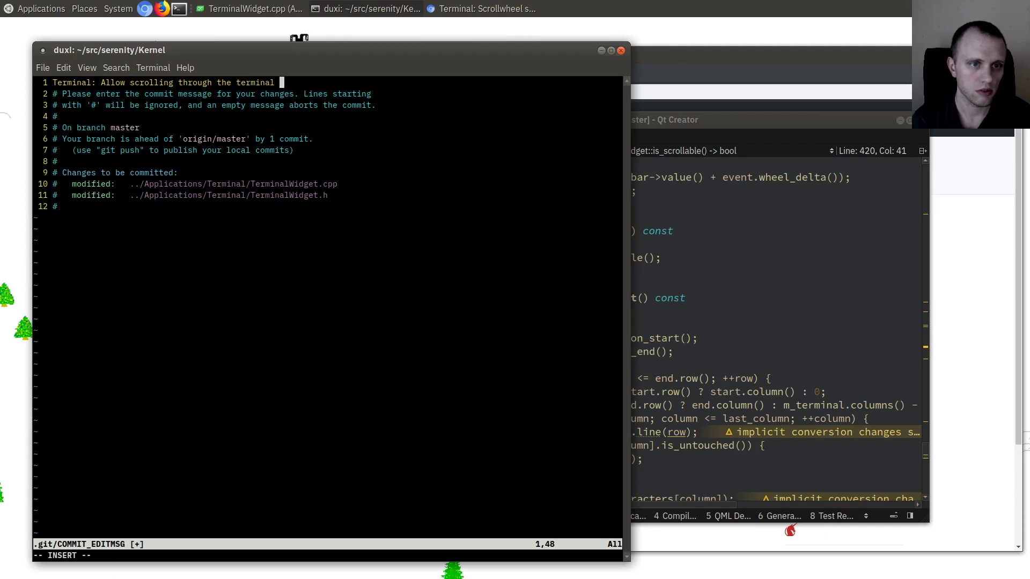
type("istory")
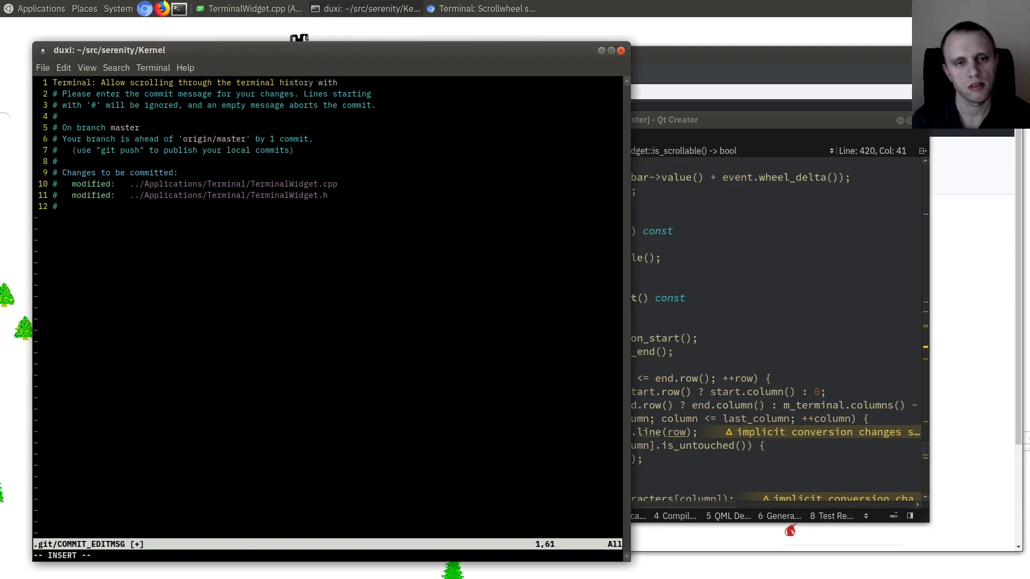
key("ctrl+w")
key("ctrl+w")
key("ctrl+w")
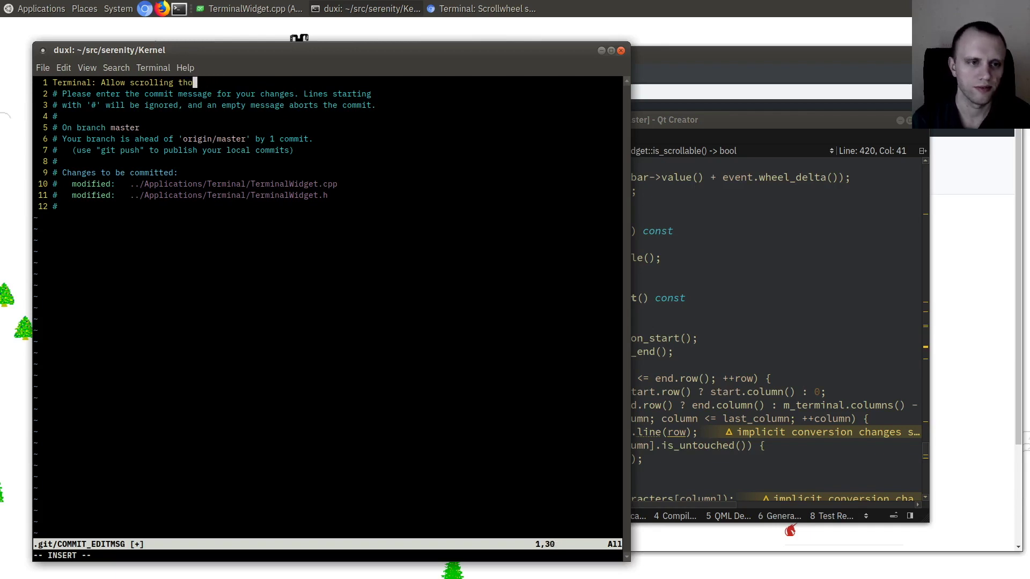
type("roughtermi")
key("BackSpace")
key("BackSpace")
key("BackSpace")
type("terminal history with the")
key("Escape")
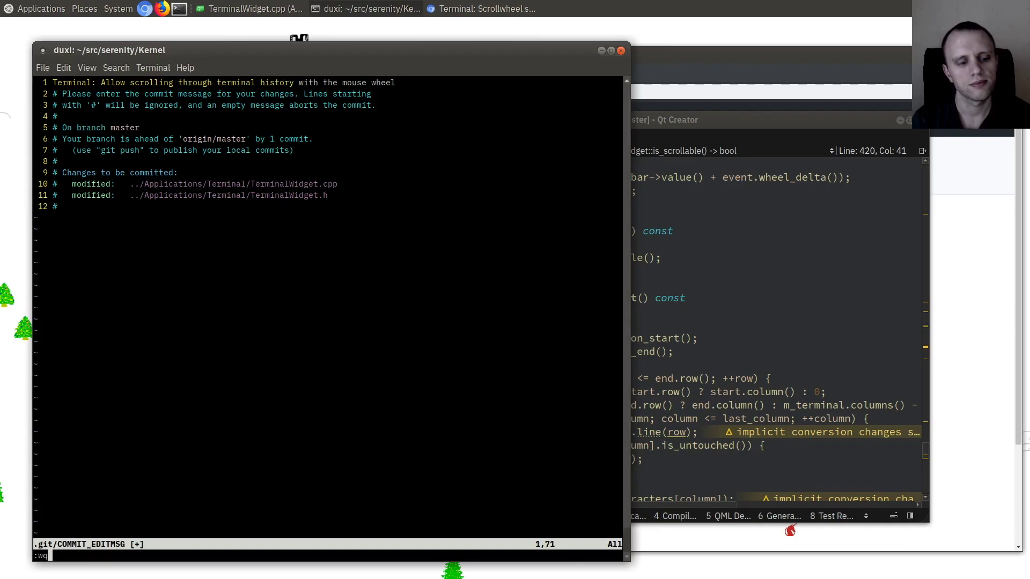
type("wq")
key("Return")
type("./makeall.sh")
- Start the full ./makeall.sh rebuild and select the issue number on the GitHub page
key("Return")
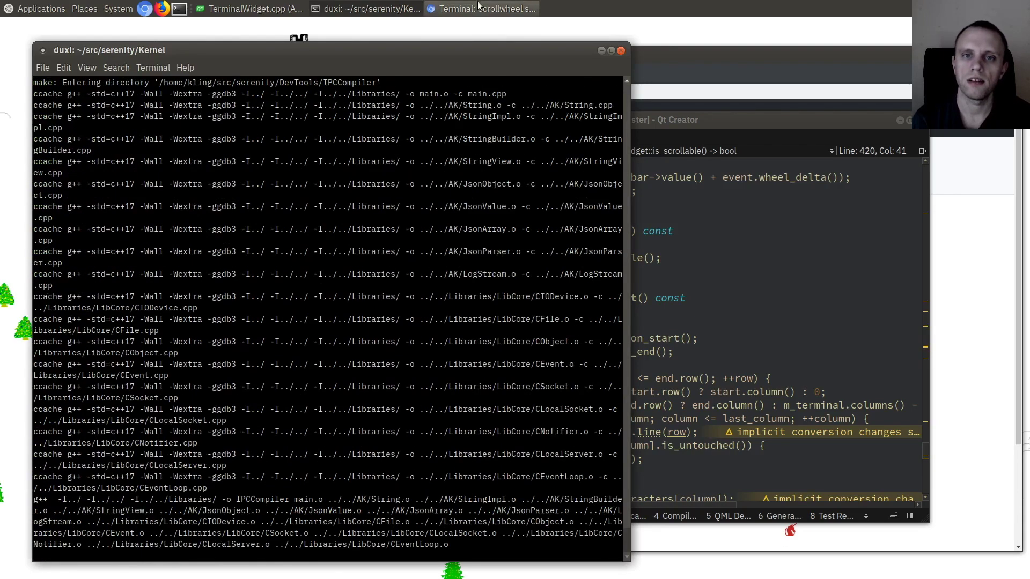
left_click(516, 8)
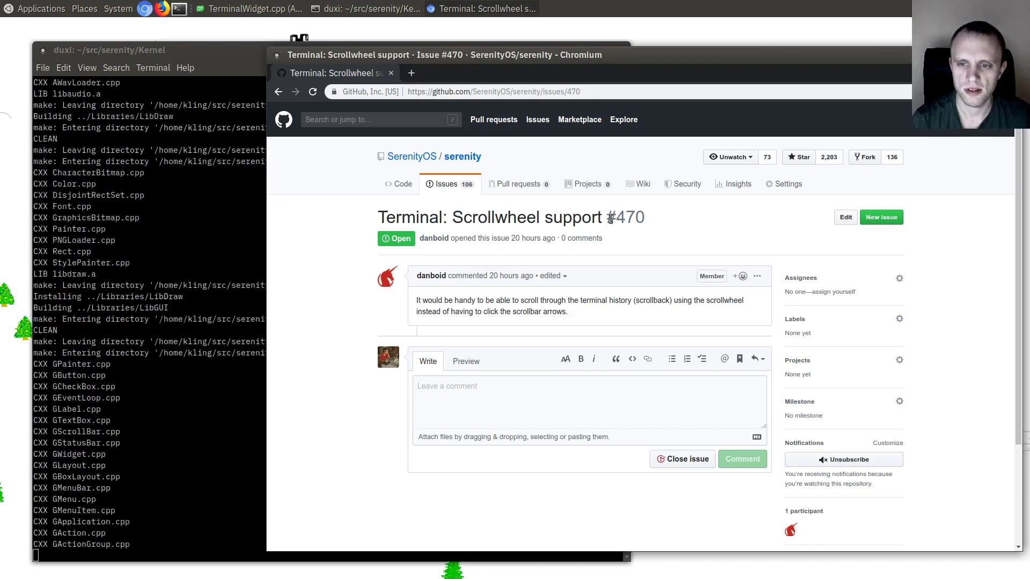
left_click_drag(606, 217, 628, 232)
left_click(222, 335)
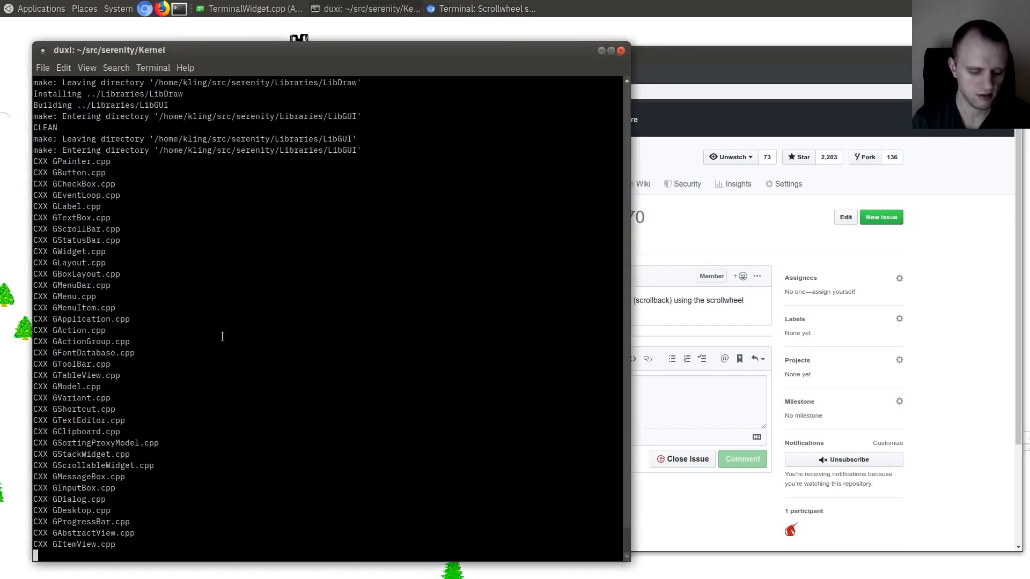
- In a second terminal, amend the last commit to add 'Fixes #470' on line 3, then close it
key("ctrl+shift+n")
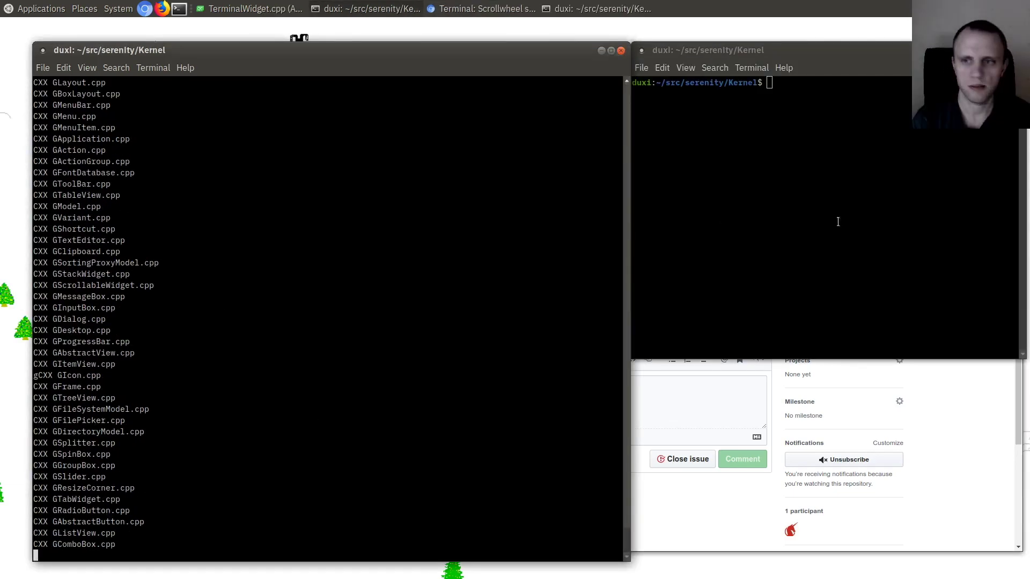
left_click_drag(848, 220, 228, 277)
type("git commit --amend")
key("Return")
key("o")
key("Return")
type("Fixed ")
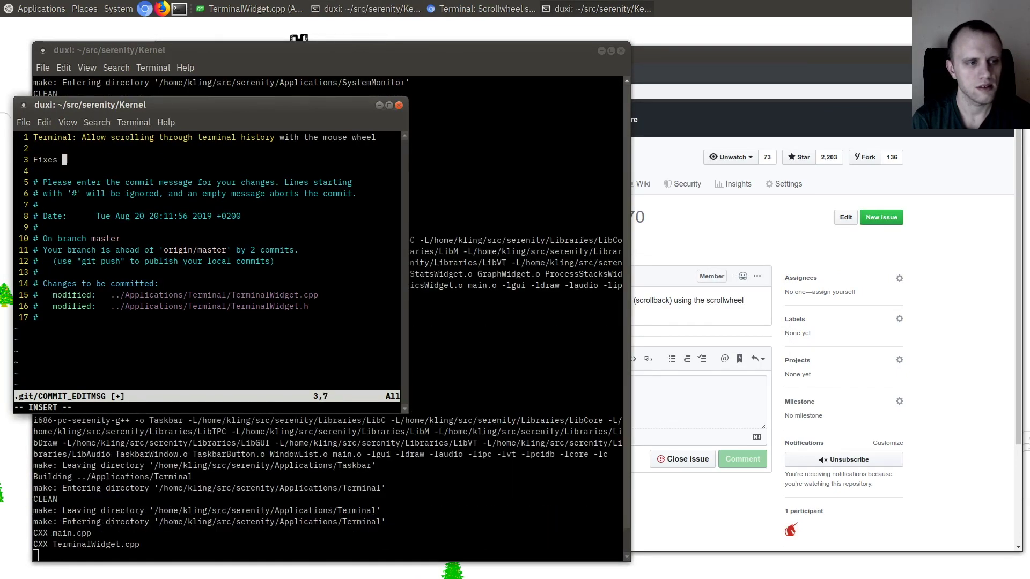
type("#")
type("3")
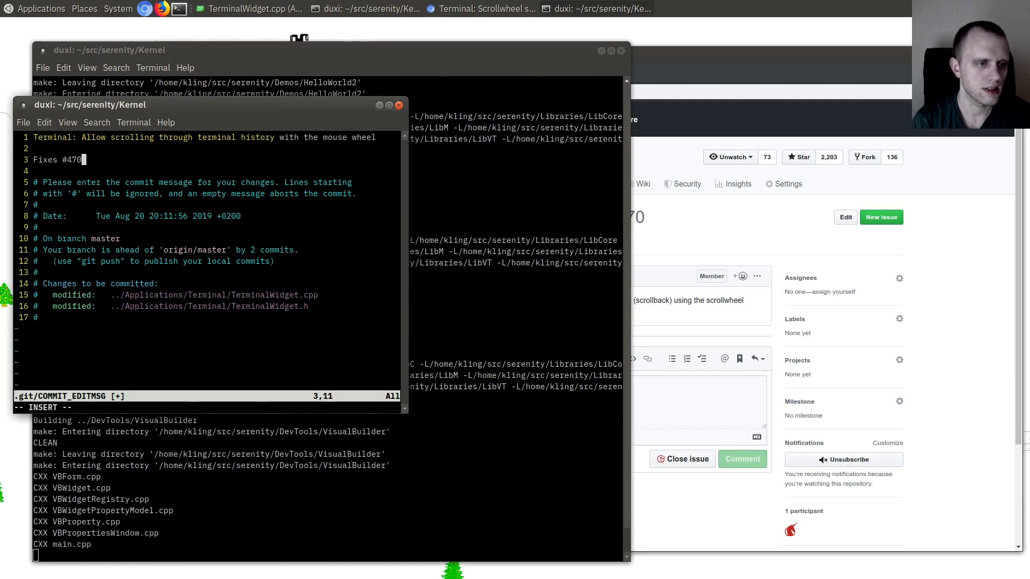
type(":wq")
key("Return")
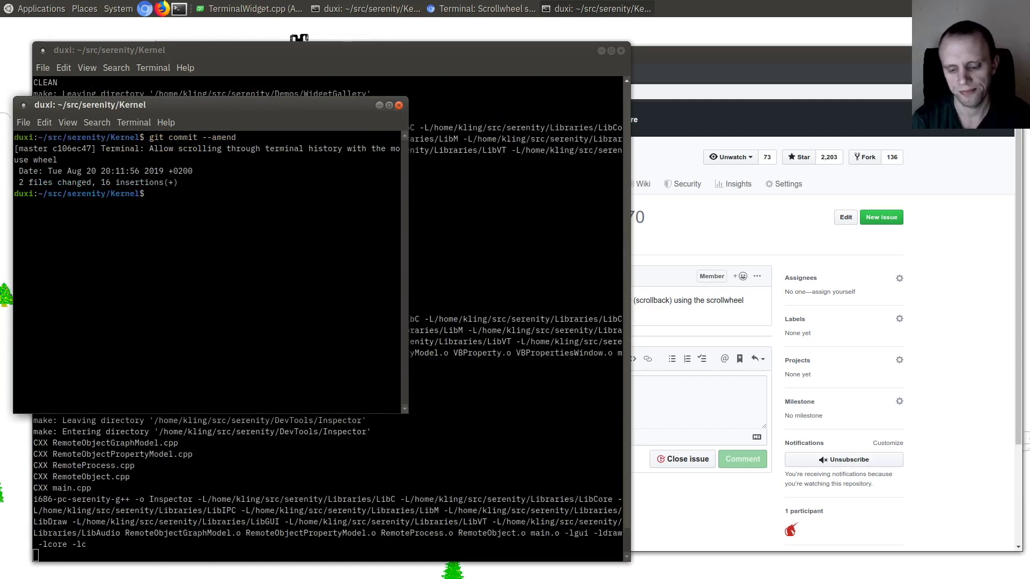
left_click_drag(239, 365, 456, 435)
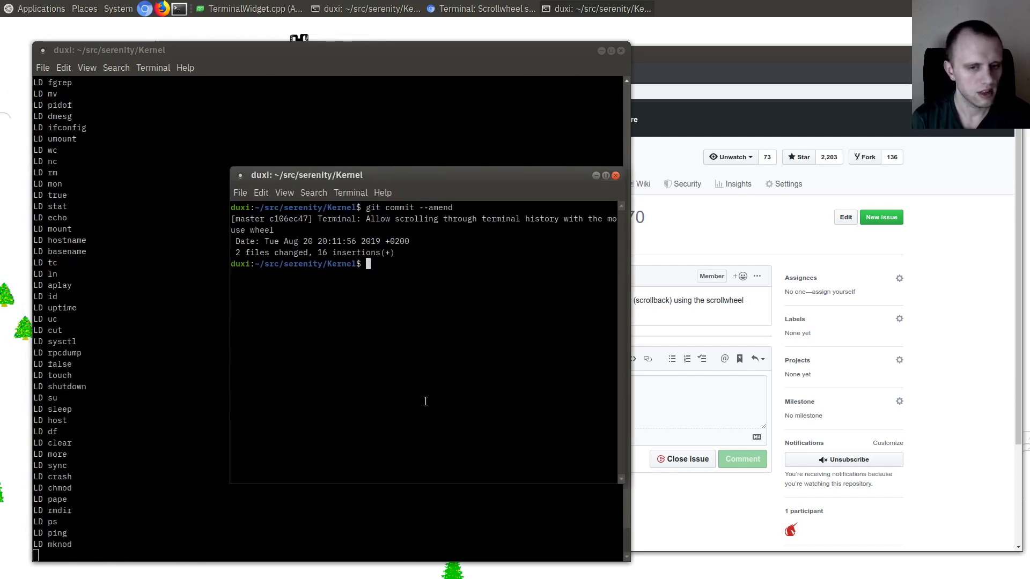
key("ctrl+d")
- Boot the rebuilt SerenityOS in QEMU with ./run from the build terminal
left_click(792, 212)
type("g")
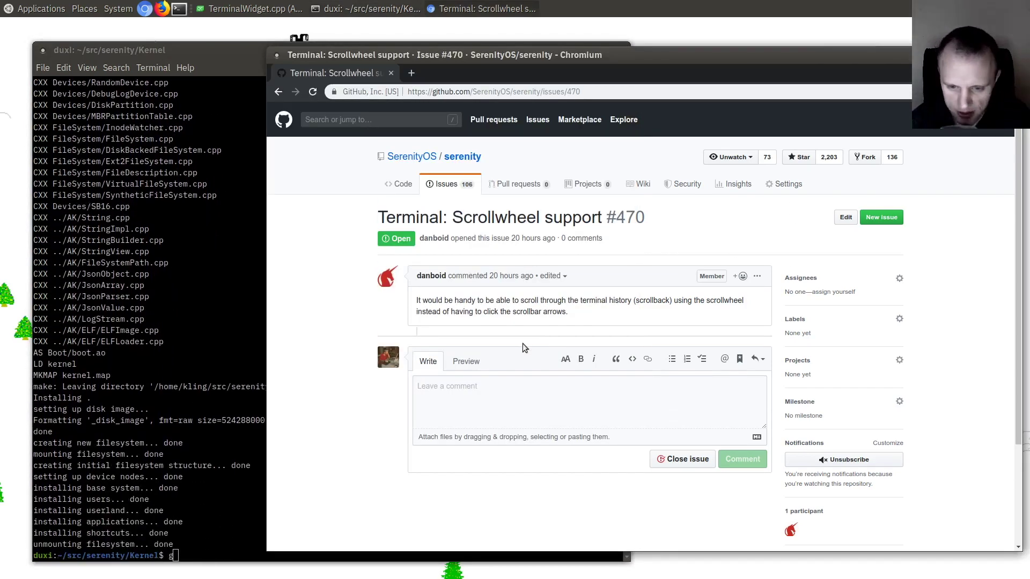
key("alt+Tab")
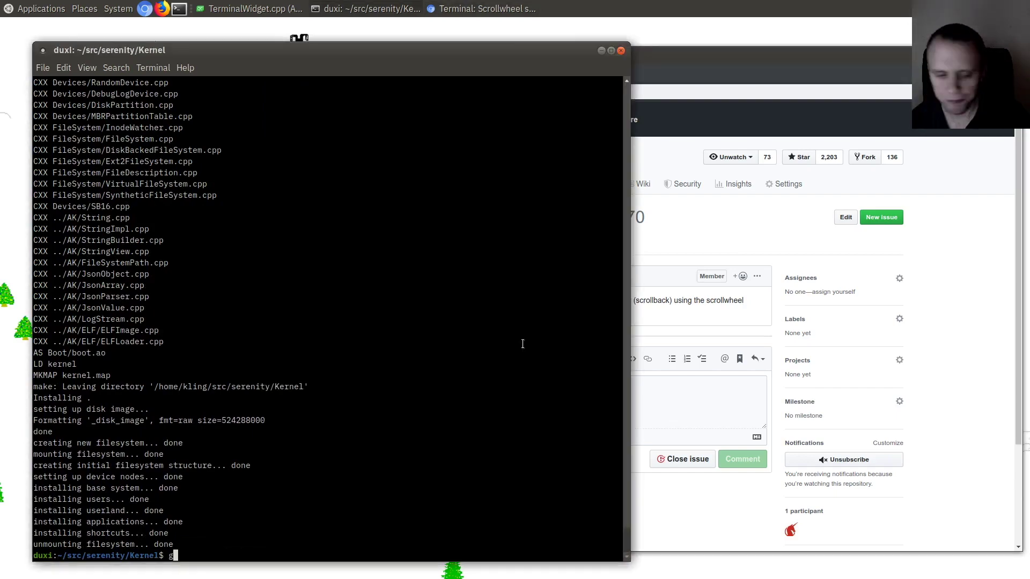
type("./run")
key("Return")
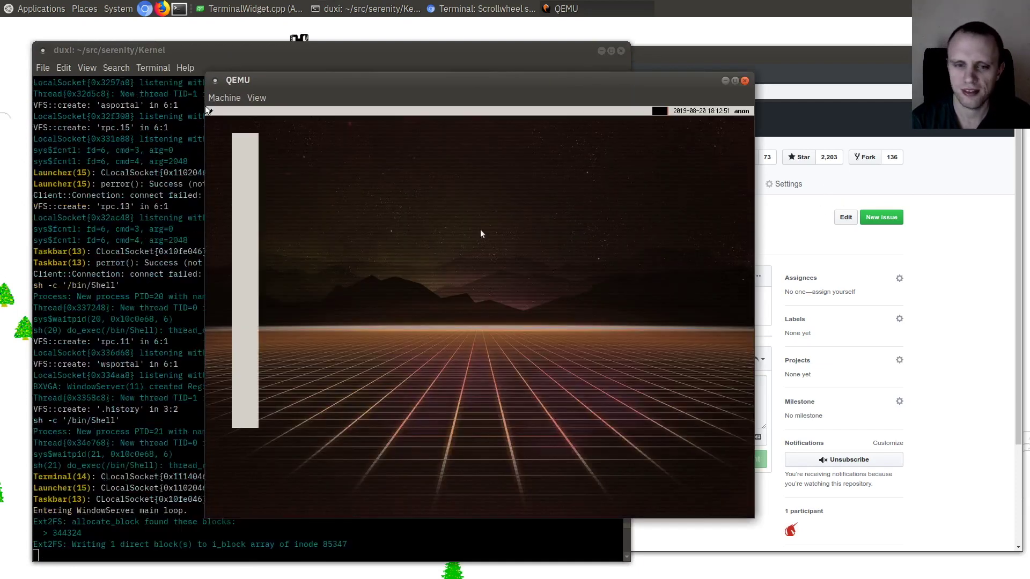
- In the guest Terminal, rerun the ls -l /dev listing and launch Text Editor with te
left_click(480, 233)
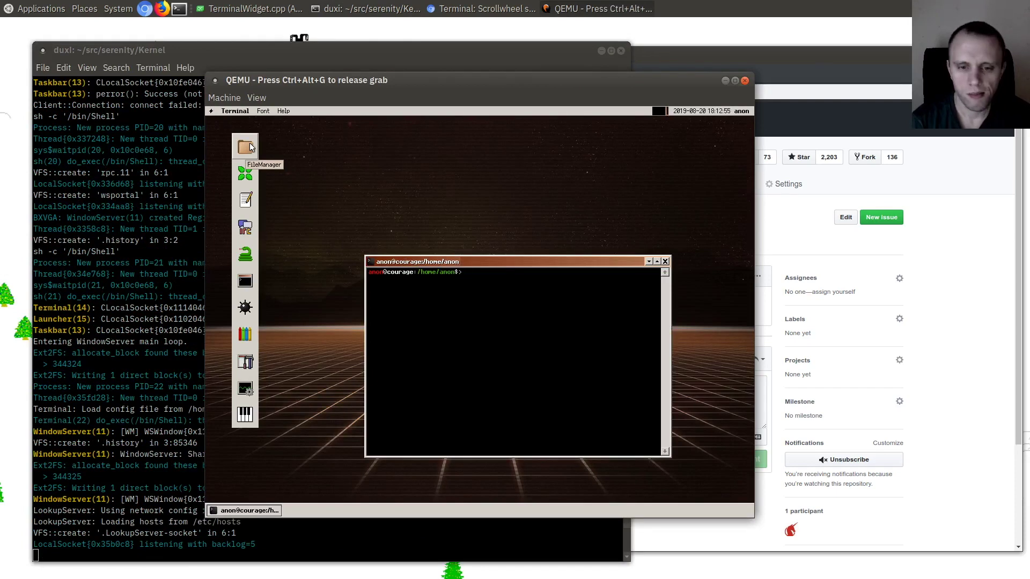
type("ls -l")
key("Return")
type("dmesg")
key("Return")
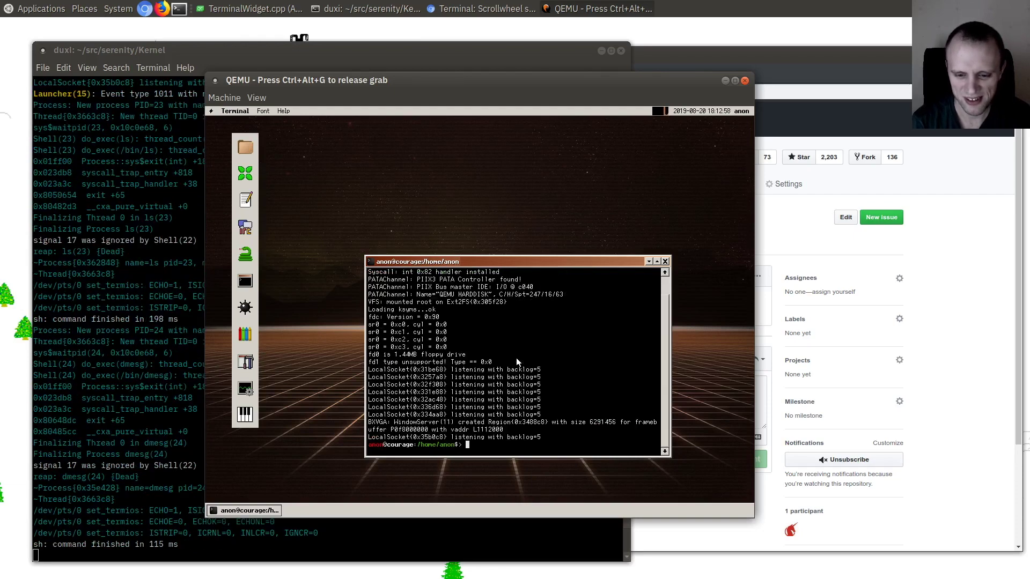
key("Up")
type("/dev")
key("Return")
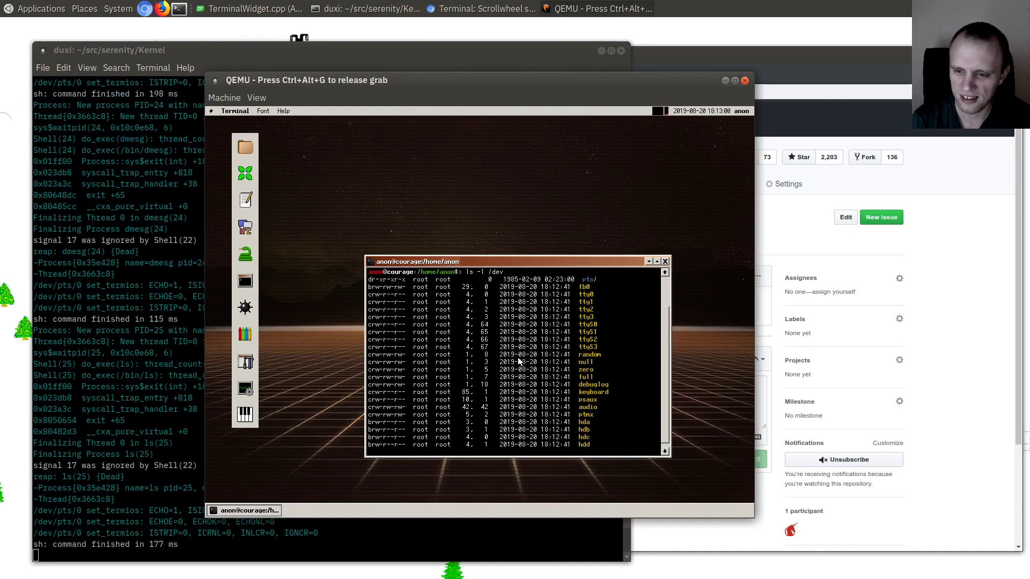
scroll(518, 369, "down", 5)
scroll(608, 343, "up", 5)
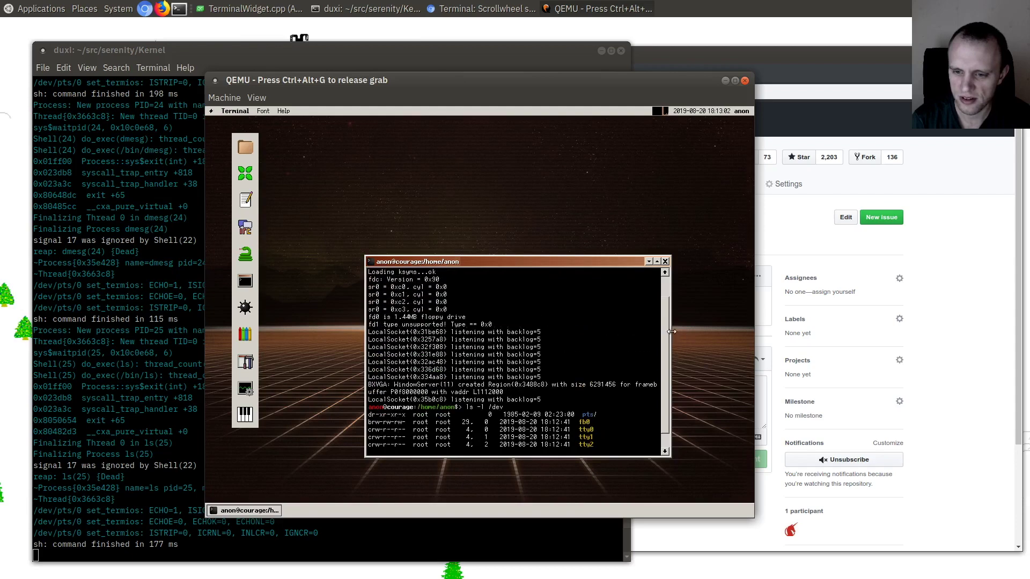
scroll(628, 342, "up", 5)
scroll(560, 347, "down", 4)
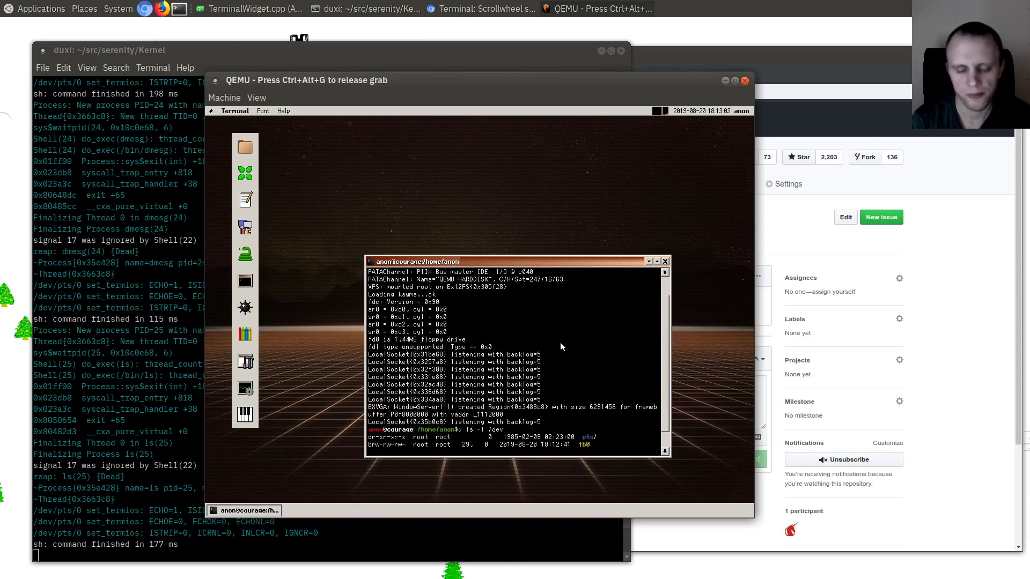
scroll(555, 352, "up", 5)
scroll(544, 340, "down", 5)
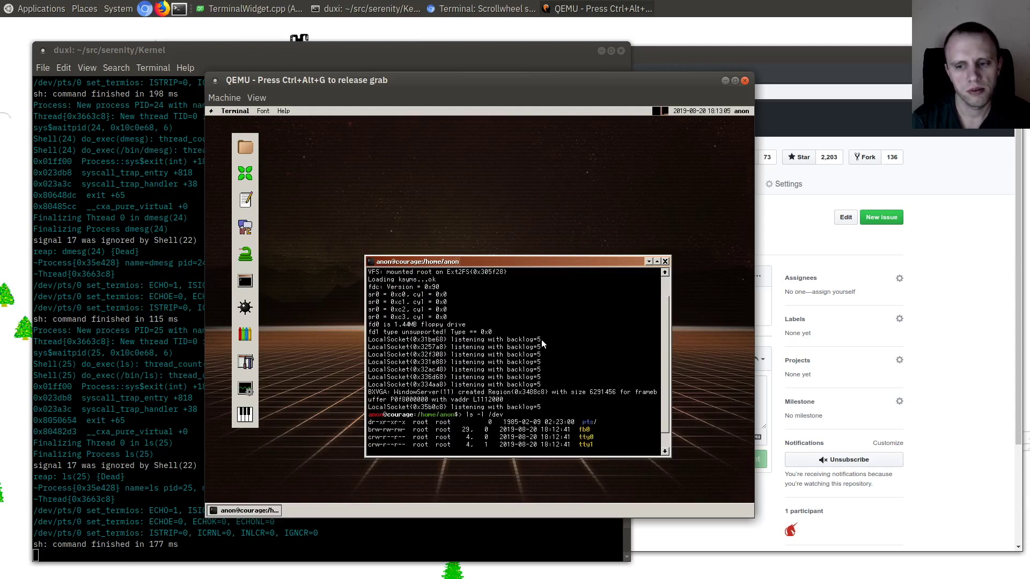
scroll(542, 339, "down", 5)
scroll(539, 340, "down", 4)
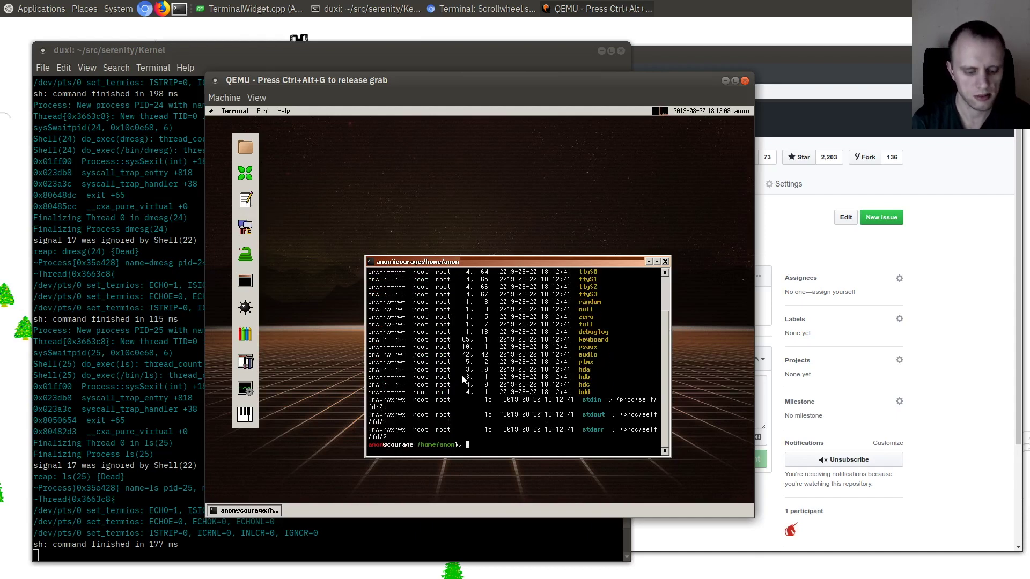
type("te")
key("Return")
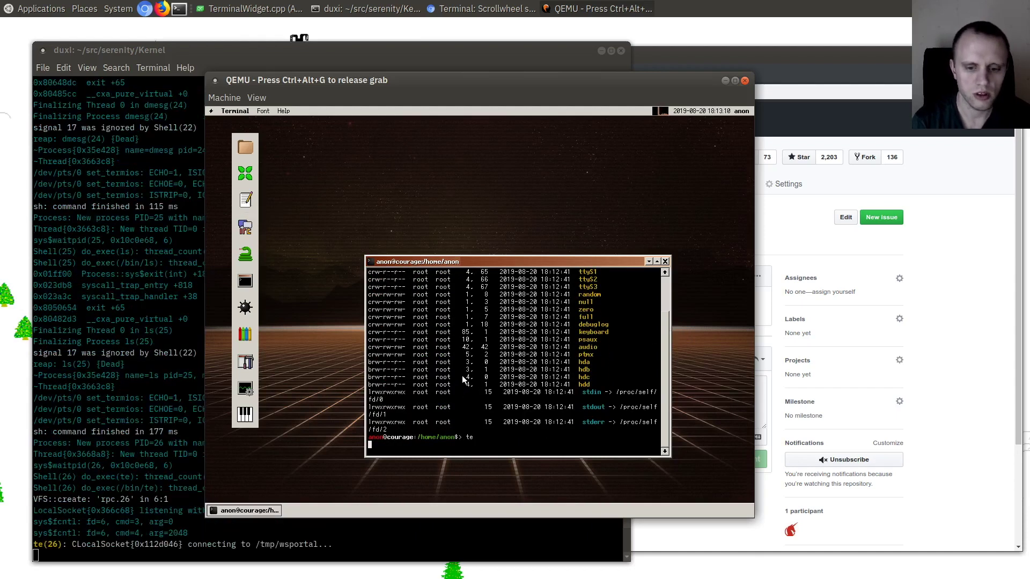
- Open /kernel.map from the root folder in Text Editor, then shut down QEMU
left_click(236, 220)
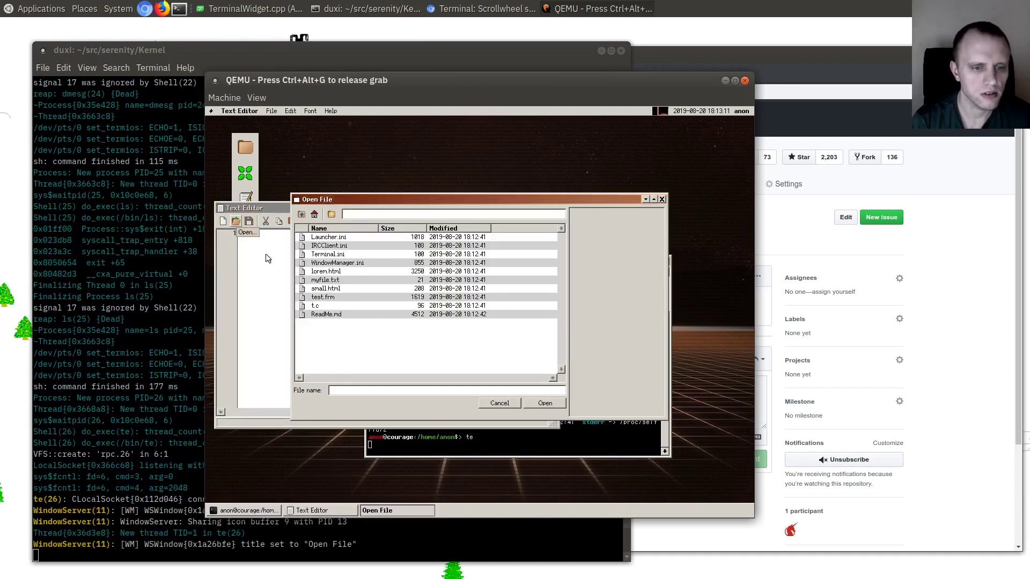
left_click(301, 214)
left_click(301, 214)
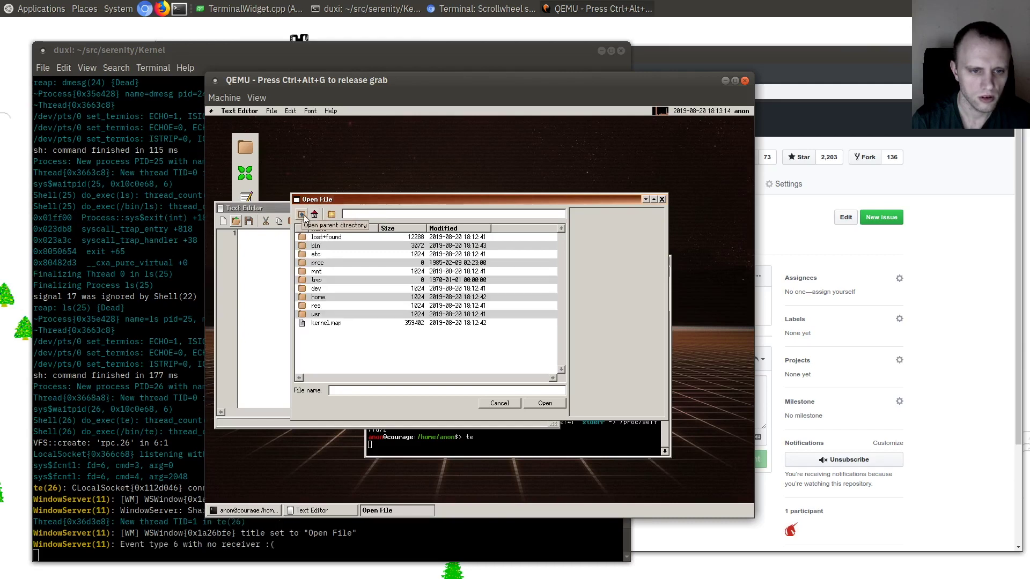
double_click(325, 323)
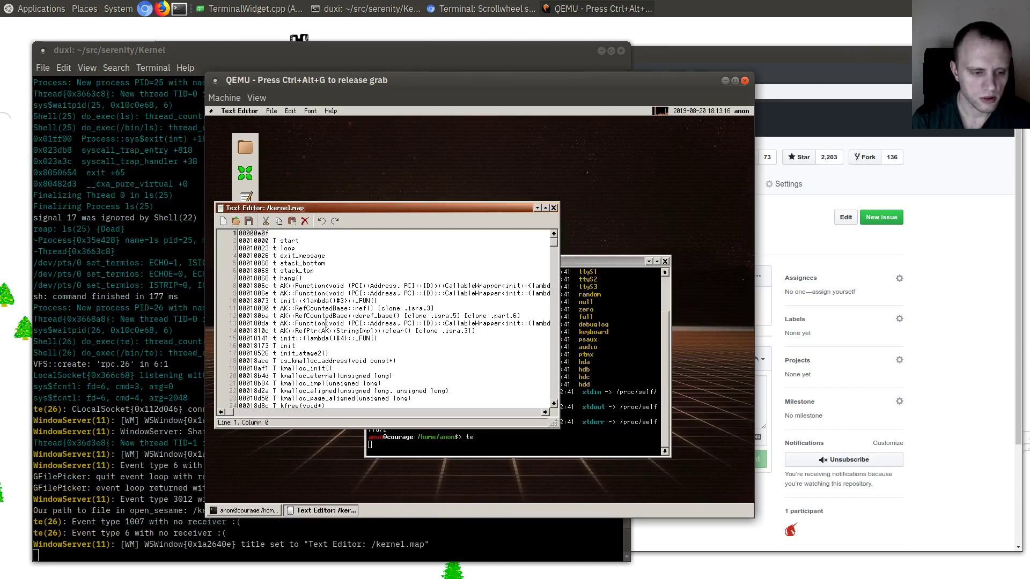
left_click_drag(325, 326, 473, 297)
scroll(608, 224, "down", 2)
scroll(608, 224, "down", 2)
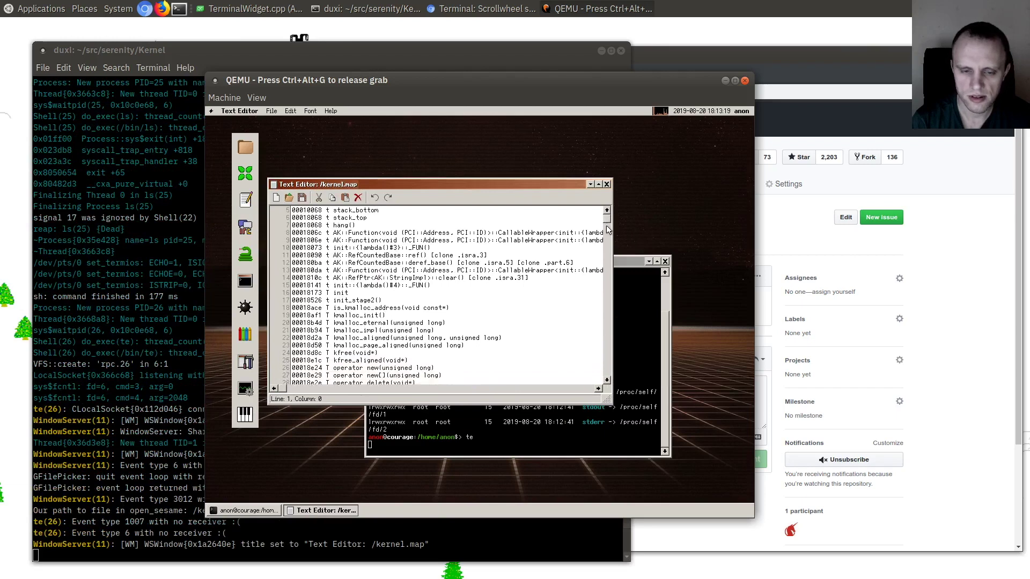
scroll(608, 230, "down", 3)
scroll(595, 234, "down", 2)
scroll(563, 238, "down", 2)
scroll(541, 240, "down", 3)
scroll(540, 241, "down", 2)
scroll(478, 294, "up", 6)
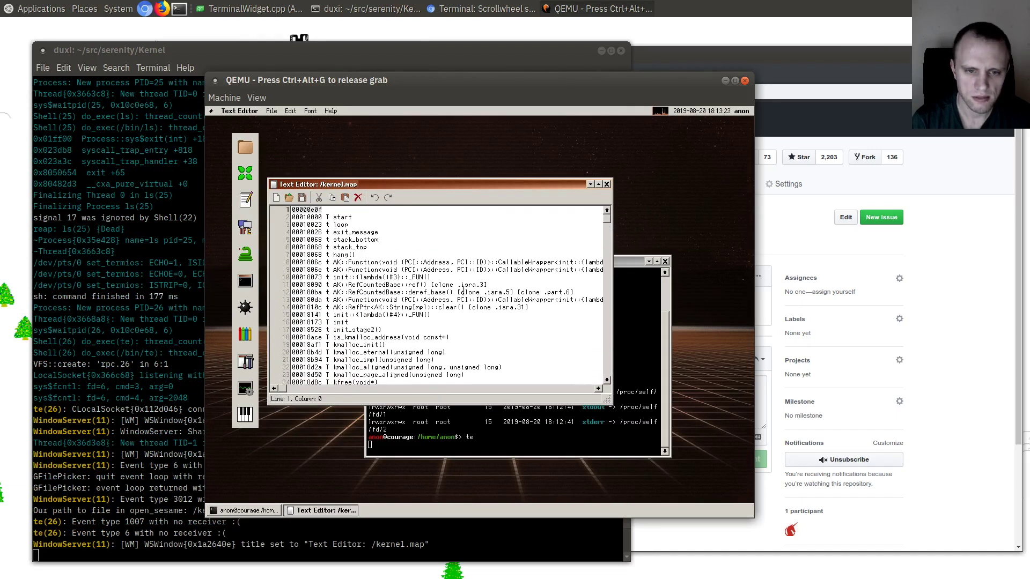
scroll(452, 285, "down", 4)
scroll(427, 282, "down", 1)
scroll(410, 279, "down", 2)
scroll(404, 277, "down", 2)
scroll(403, 277, "up", 8)
scroll(391, 277, "down", 2)
scroll(391, 278, "down", 4)
scroll(389, 279, "down", 1)
scroll(388, 281, "down", 7)
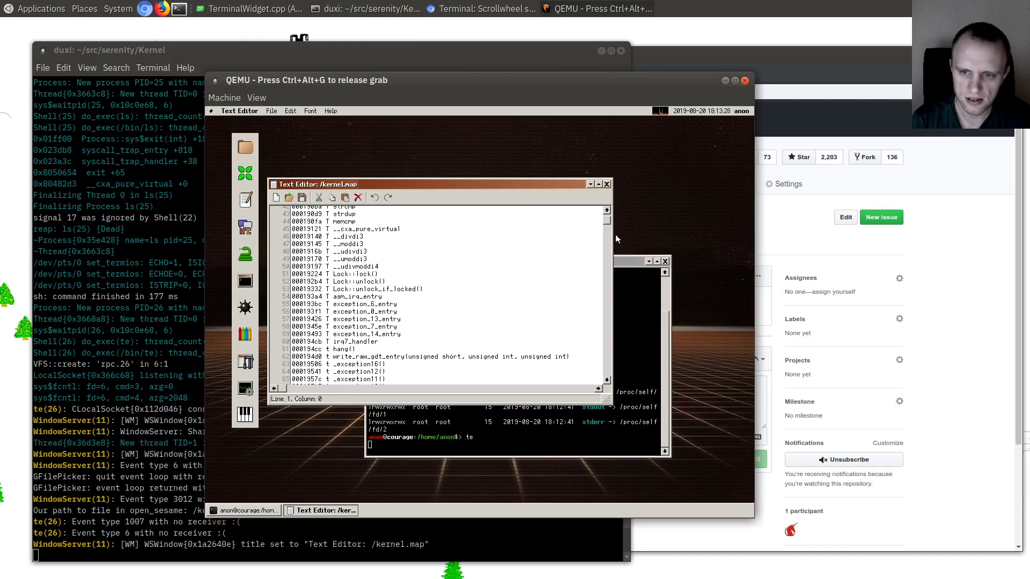
scroll(402, 281, "down", 3)
scroll(419, 280, "down", 3)
scroll(463, 276, "up", 4)
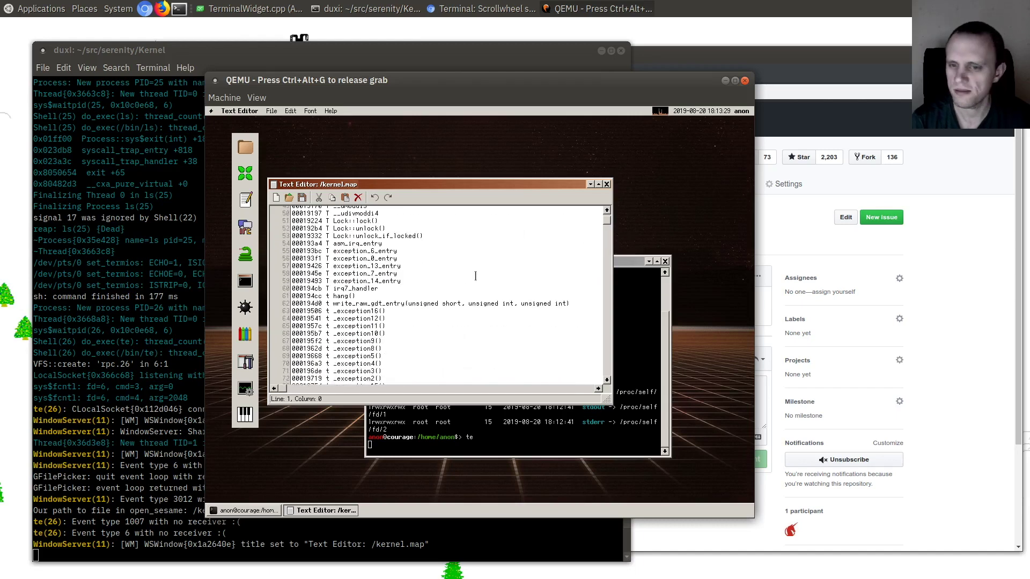
key("ctrl+alt+q")
type("git diff")
- Clear the screen and check git log for the Fixes #470 commit
key("ctrl+l")
key("Return")
type("git log")
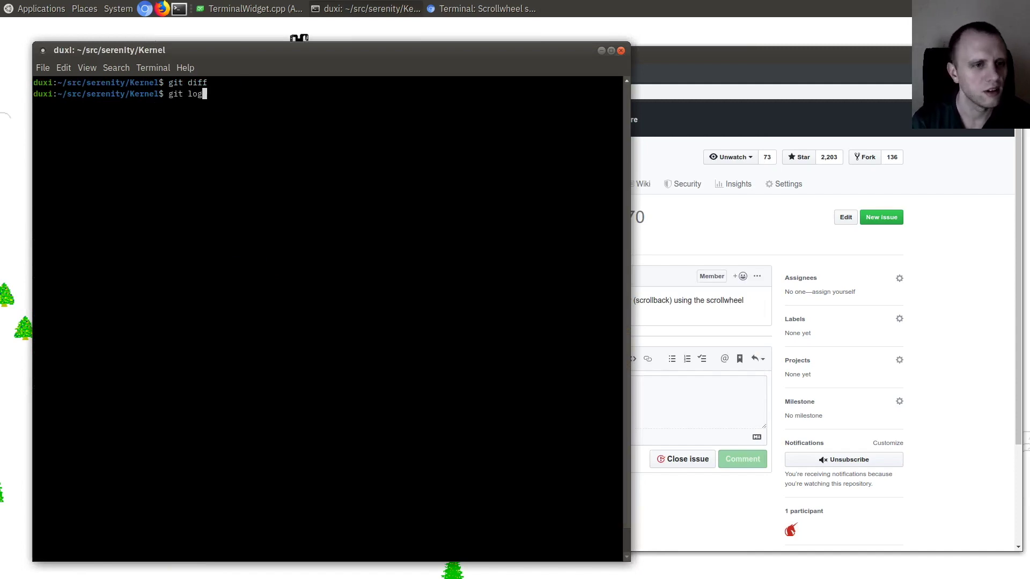
key("Return")
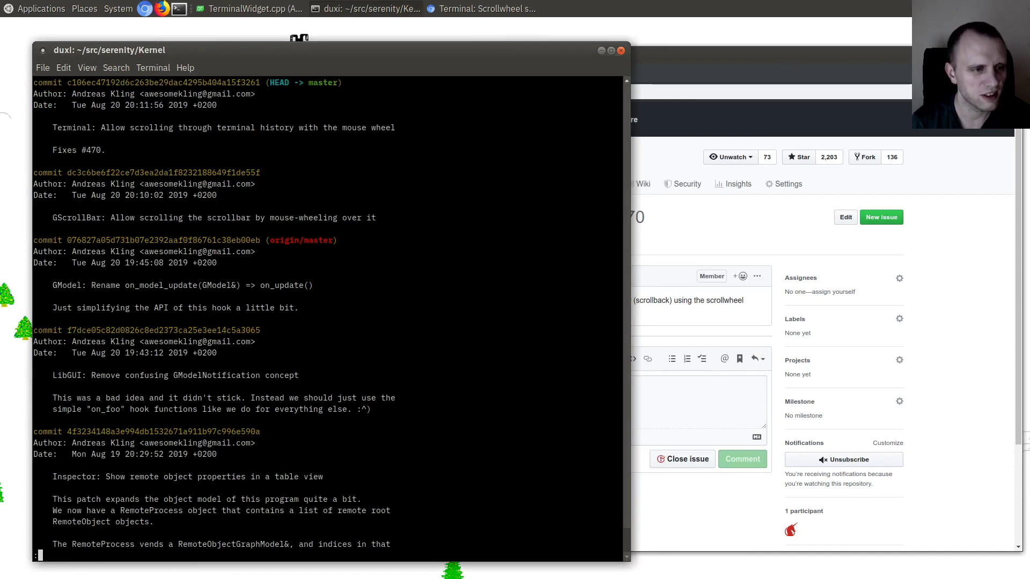
key("q")
key("ctrl+l")
- Look over issue #470 in Chromium, then discard the half-typed terminal command
key("alt+Tab")
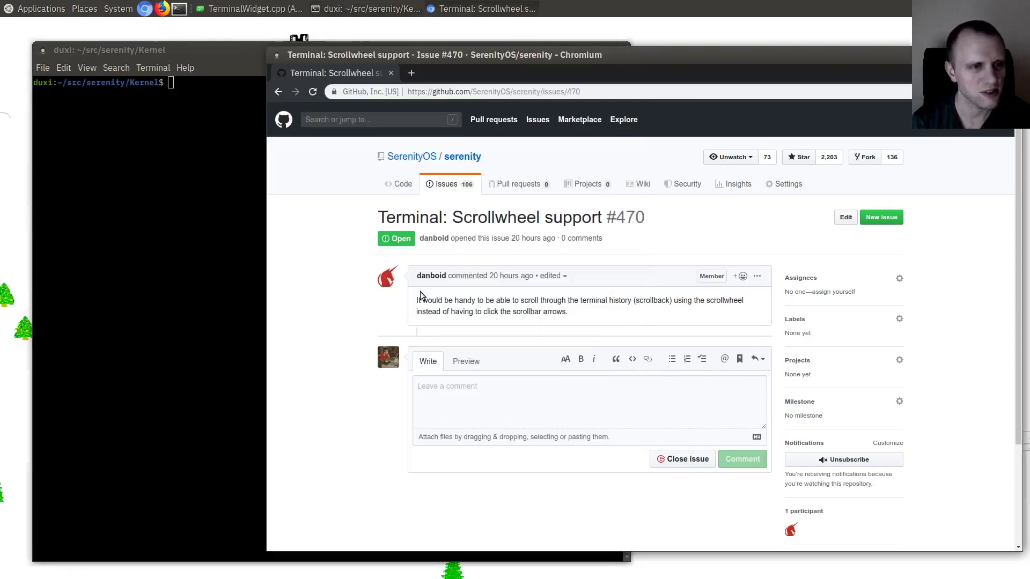
left_click_drag(420, 291, 329, 305)
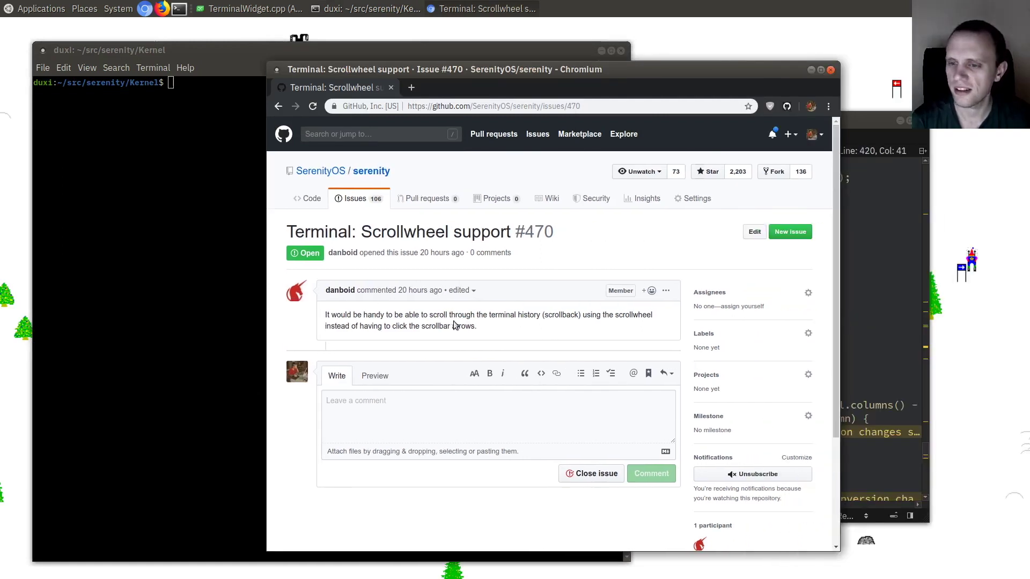
left_click(189, 268)
triple_click(189, 268)
type("git commit")
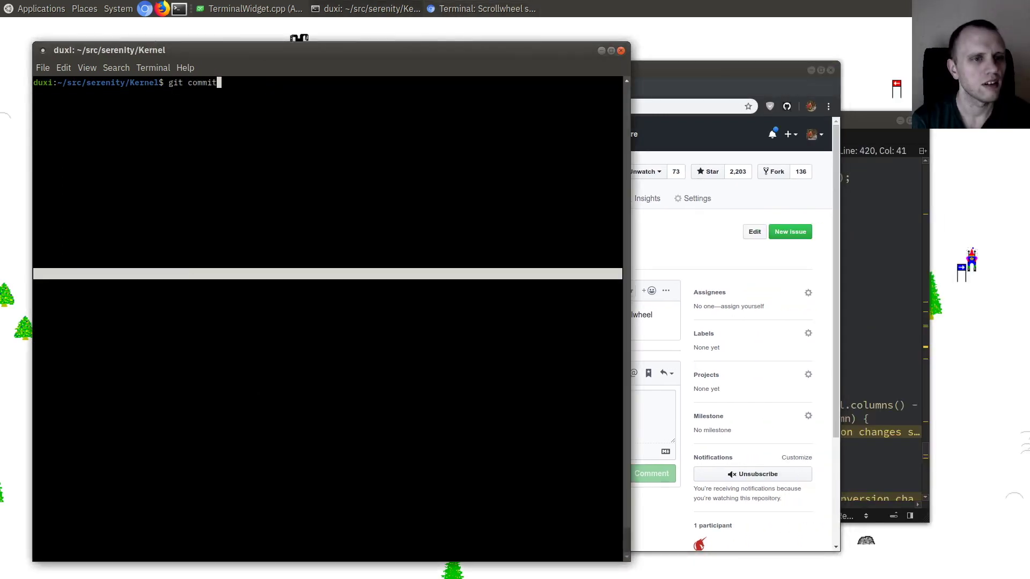
key("ctrl+u")
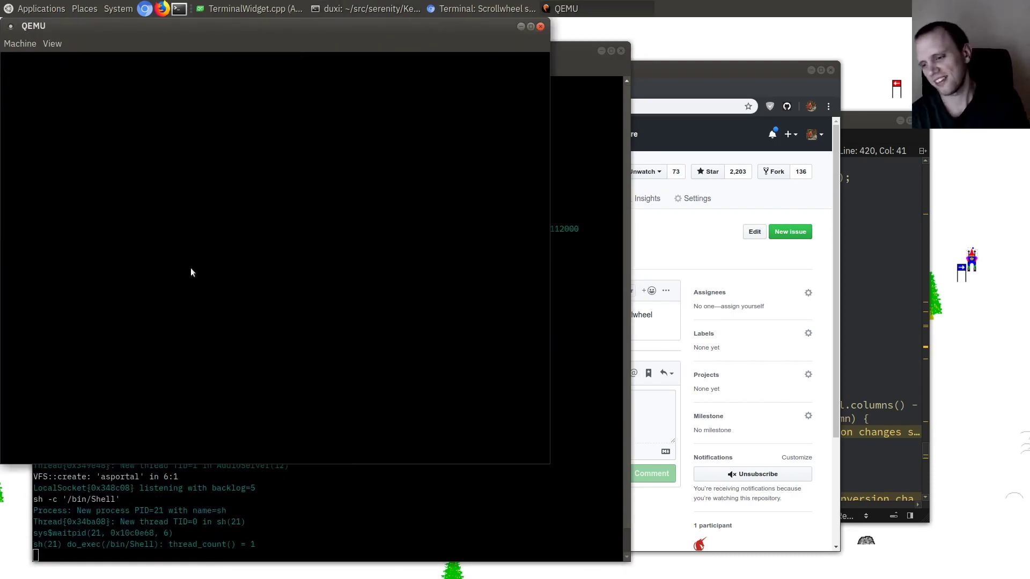
- Relaunch SerenityOS in QEMU by rerunning the boot command from shell history
left_click(288, 503)
key("ctrl+shift+n")
key("ctrl+r")
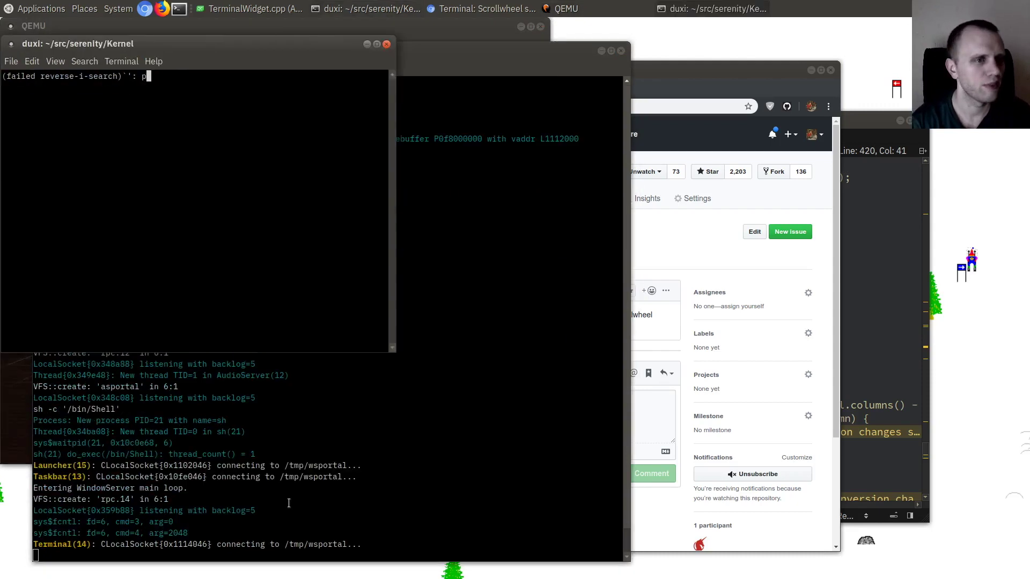
type("push': git push origin master")
key("Return")
- Centre the guest Terminal, run ls -l /dev, and wheel-scroll its output back and forth
left_click_drag(257, 227, 513, 365)
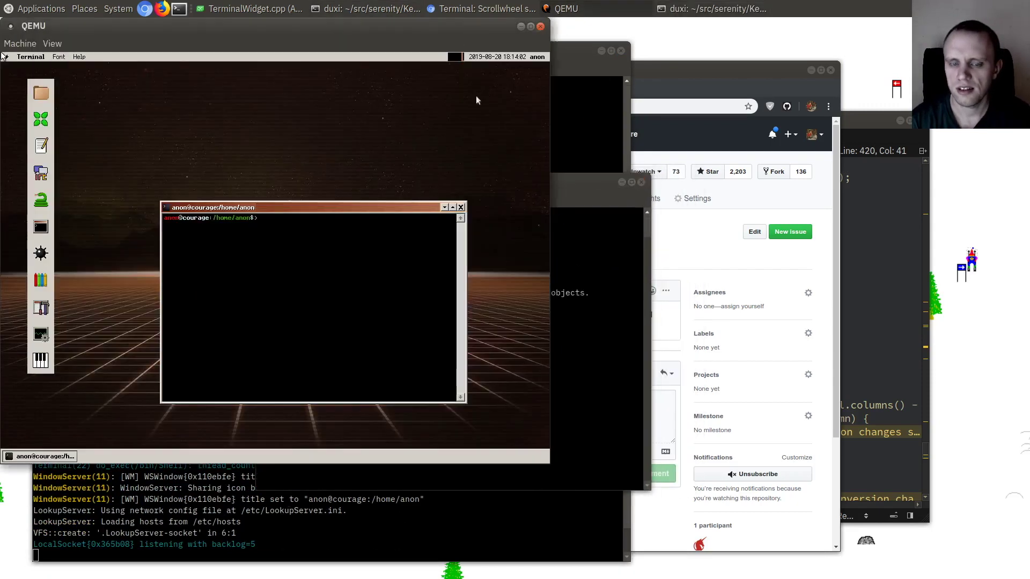
type("ls -l /dev")
key("Return")
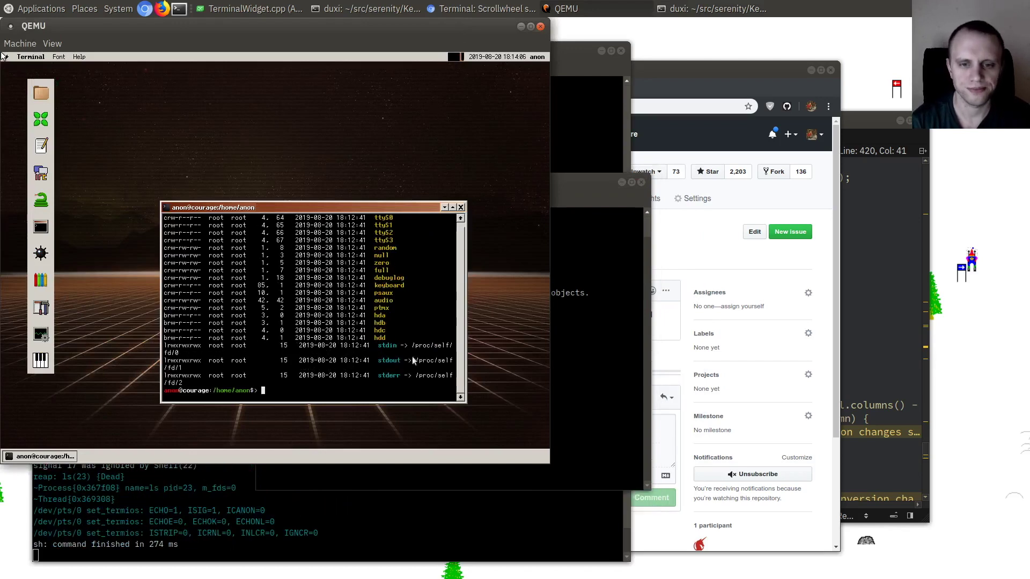
left_click(387, 320)
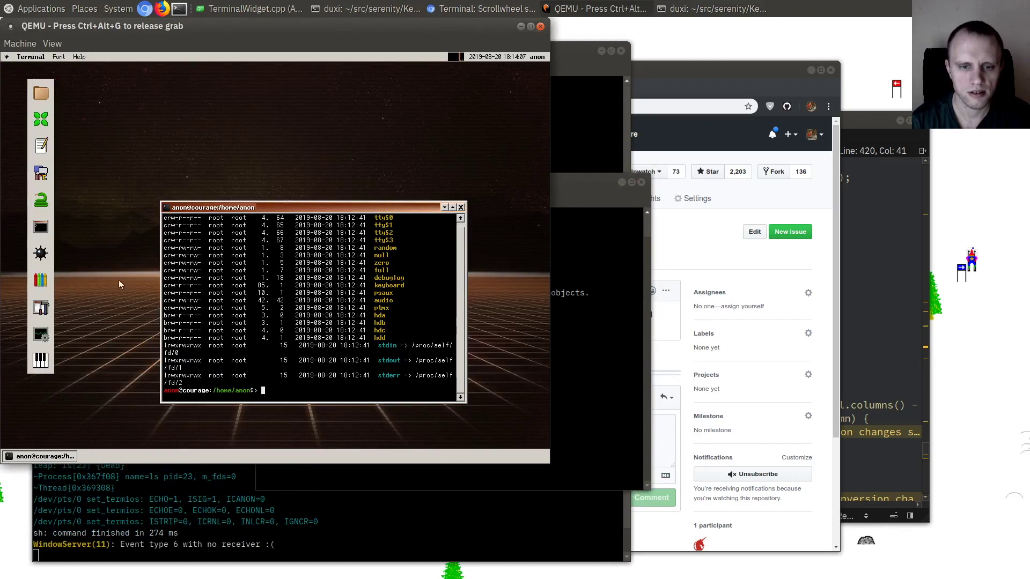
scroll(318, 265, "up", 1)
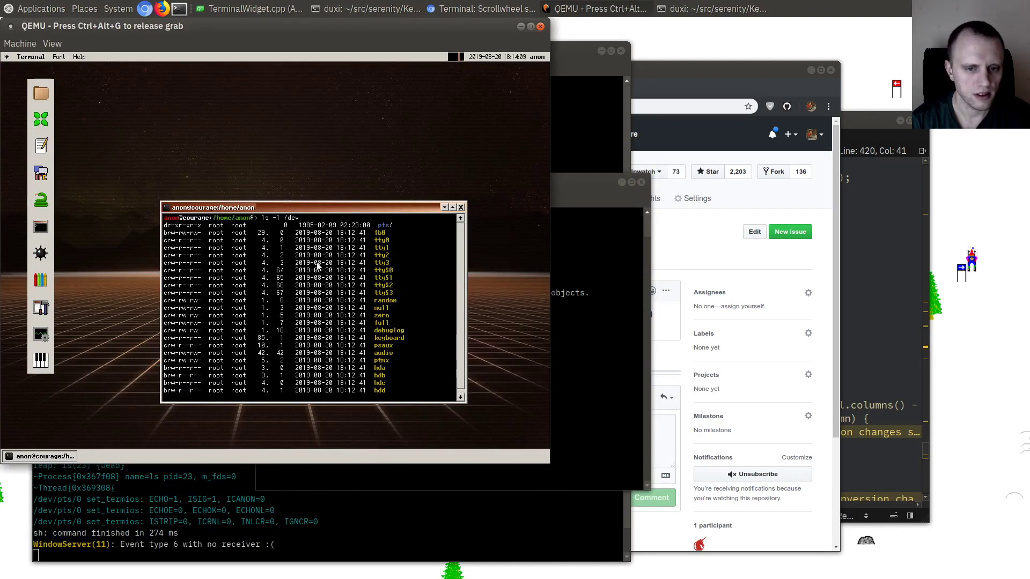
scroll(318, 266, "up", 1)
scroll(318, 265, "up", 1)
scroll(317, 270, "down", 2)
scroll(317, 269, "up", 1)
scroll(318, 267, "down", 1)
scroll(319, 264, "up", 1)
scroll(319, 264, "up", 2)
scroll(325, 268, "down", 1)
scroll(330, 271, "up", 1)
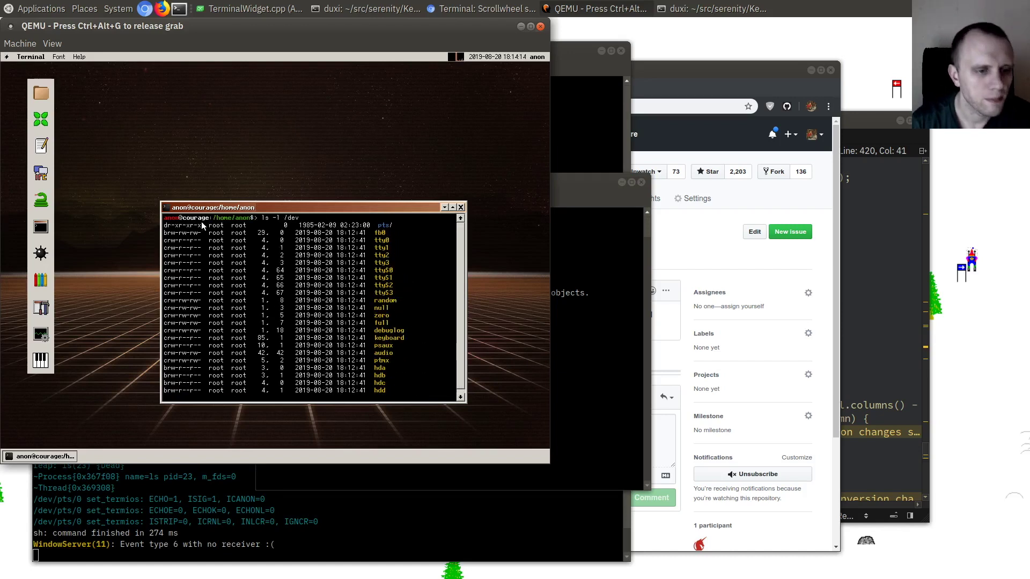
mouse_move(207, 219)
left_mouse_down()
mouse_move(361, 230)
mouse_move(196, 229)
left_mouse_up()
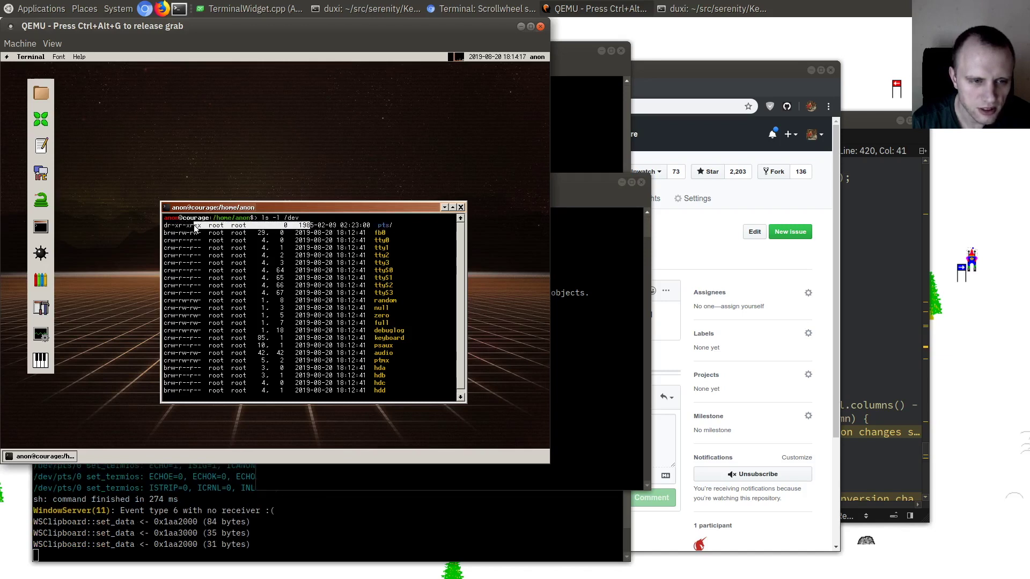
scroll(217, 246, "down", 2)
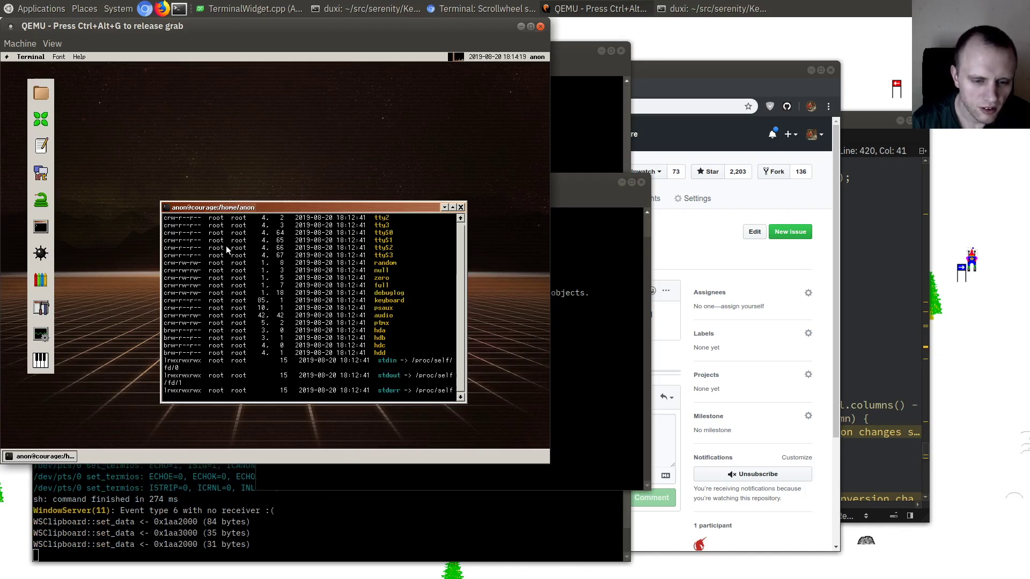
scroll(238, 263, "up", 2)
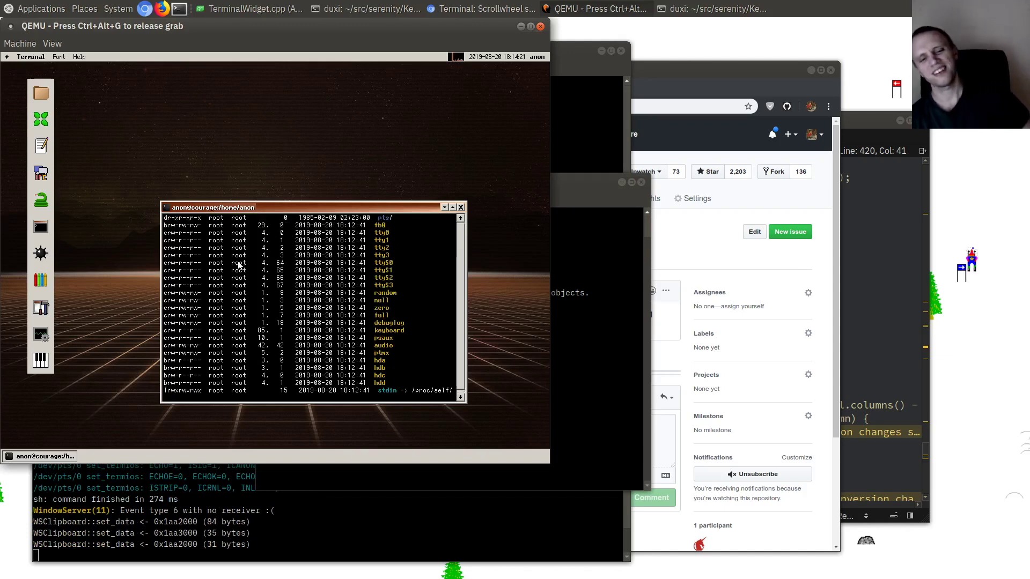
scroll(238, 262, "up", 1)
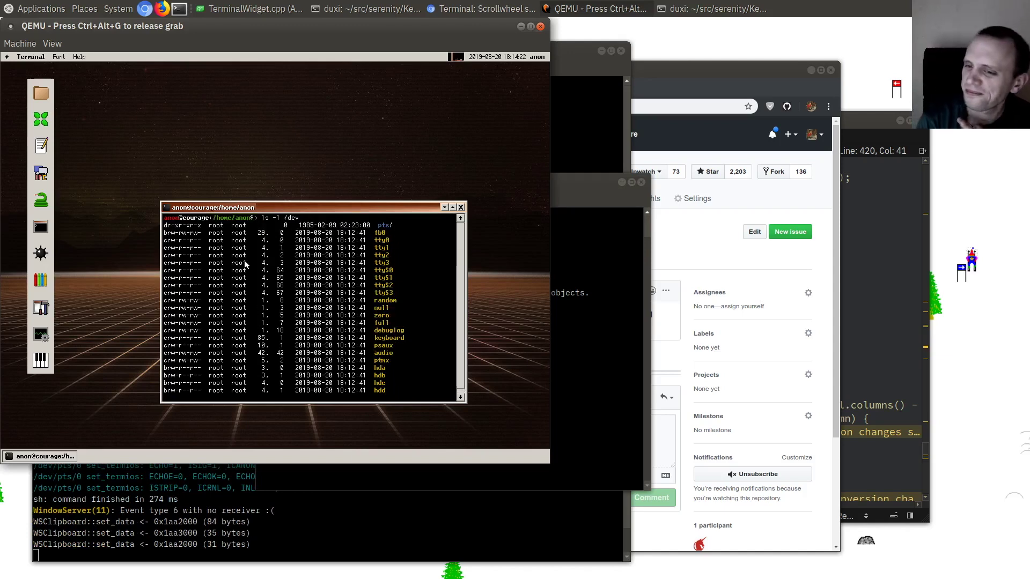